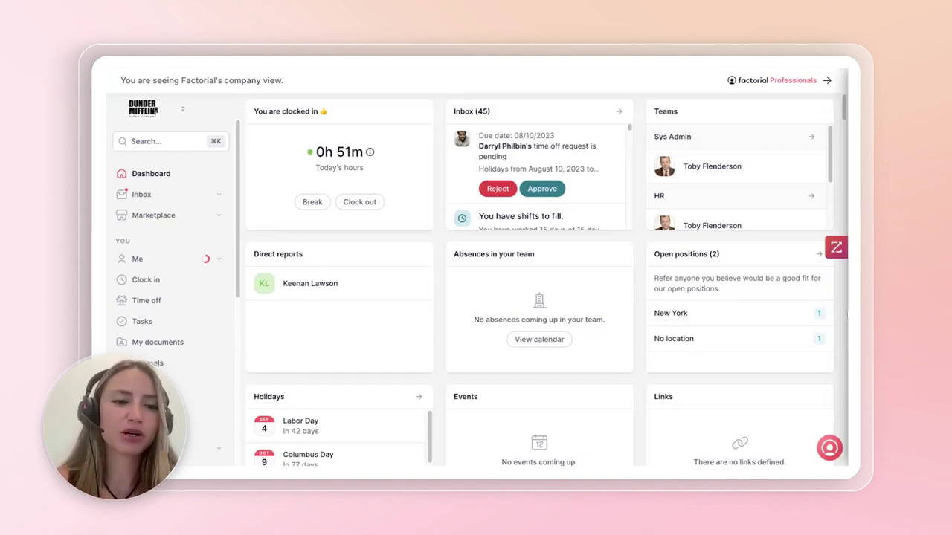
- Open the Recruitment job openings list and star the Sales assistant job as a favourite
scroll(154, 332, down, 4)
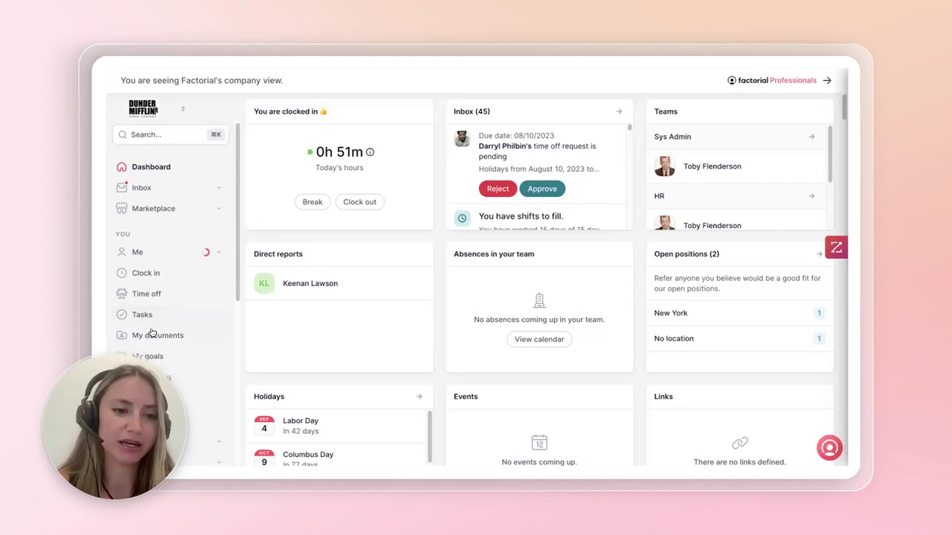
scroll(153, 332, down, 2)
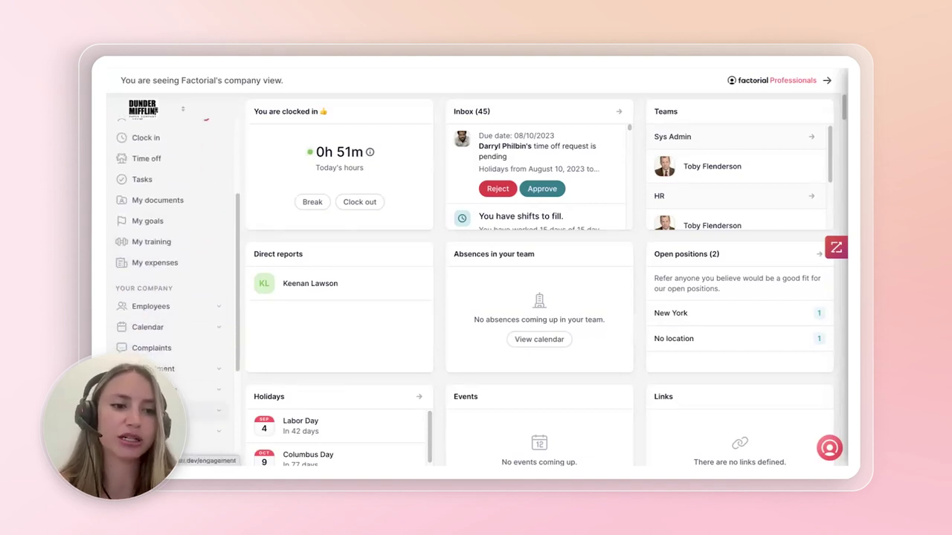
click(153, 331)
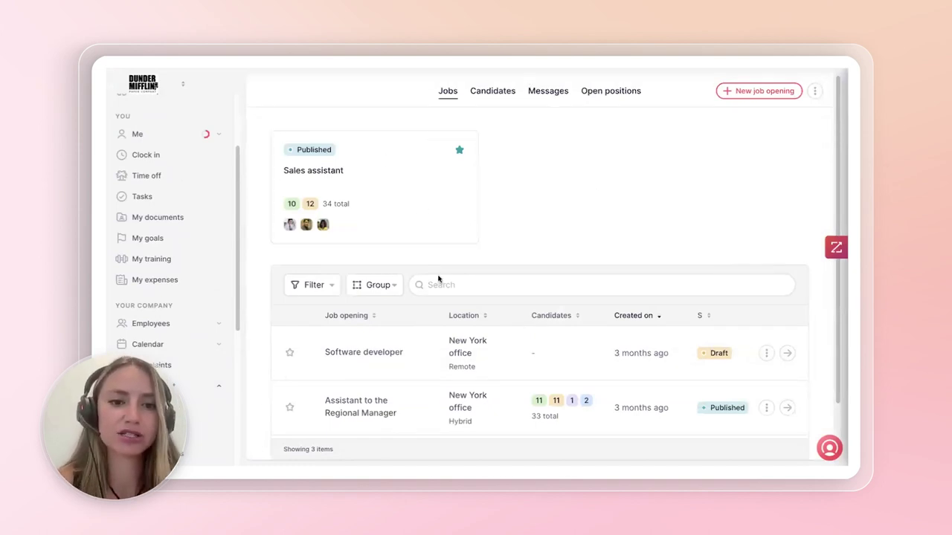
click(460, 151)
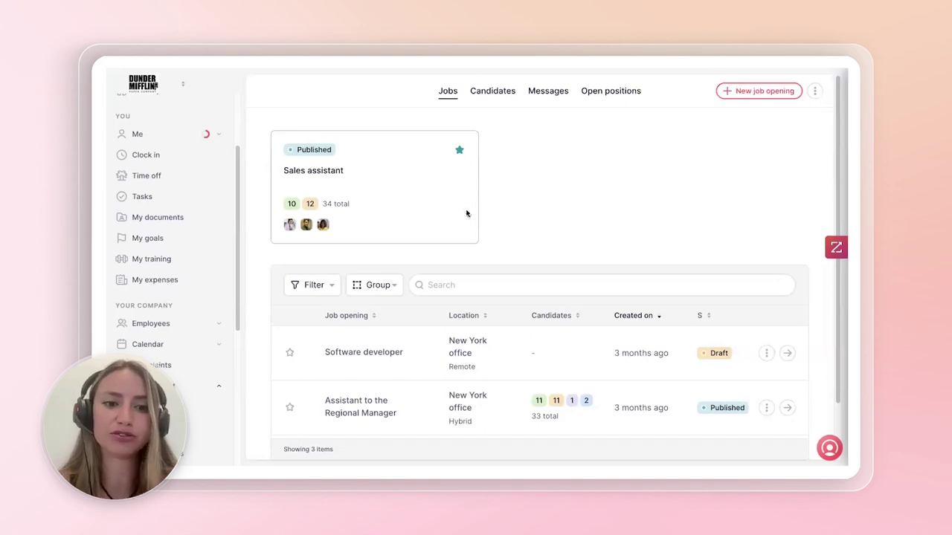
- Browse the Candidates, Messages and Open positions tabs, then start a new job opening from Jobs
scroll(442, 287, down, 2)
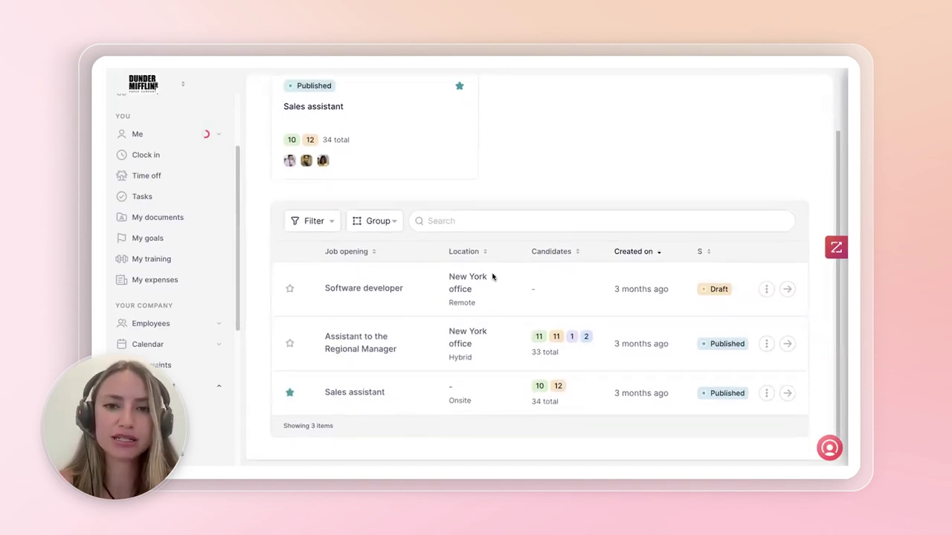
scroll(532, 278, up, 2)
click(493, 90)
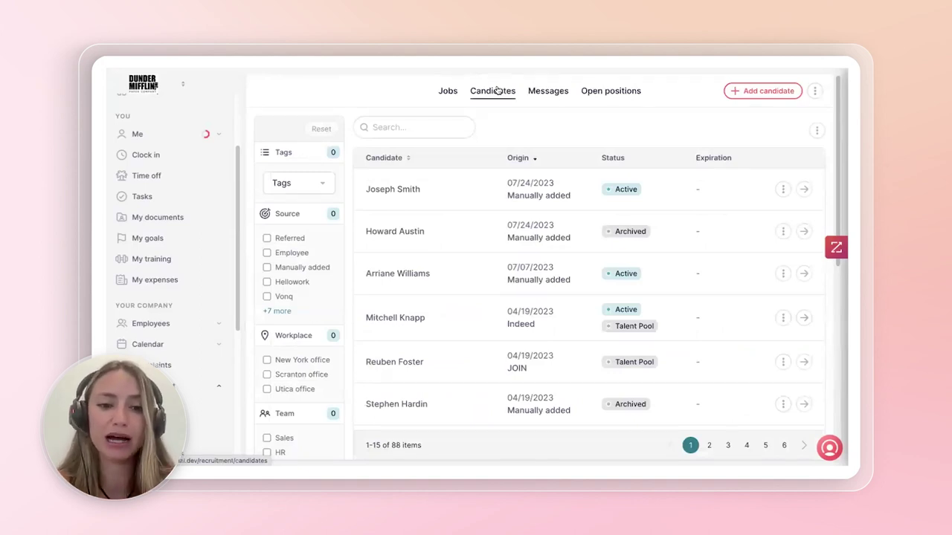
click(549, 90)
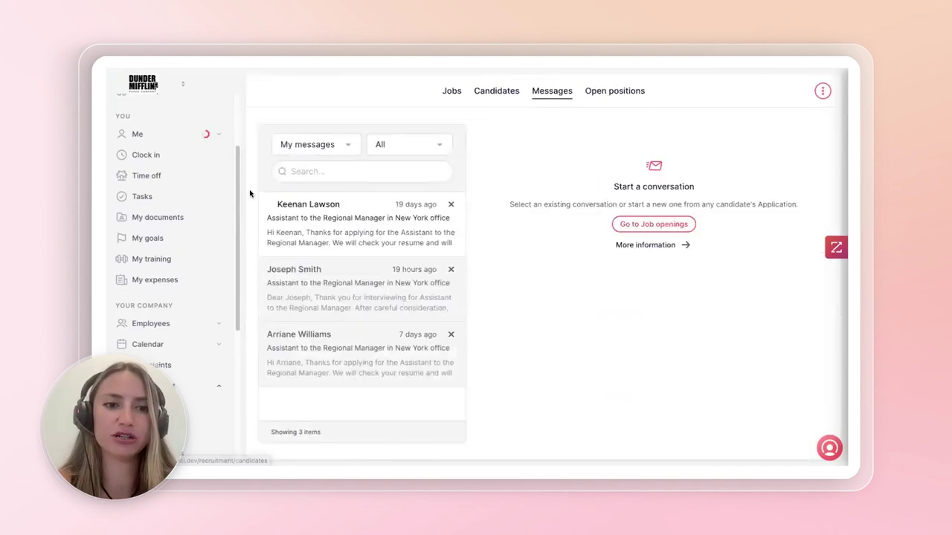
click(614, 94)
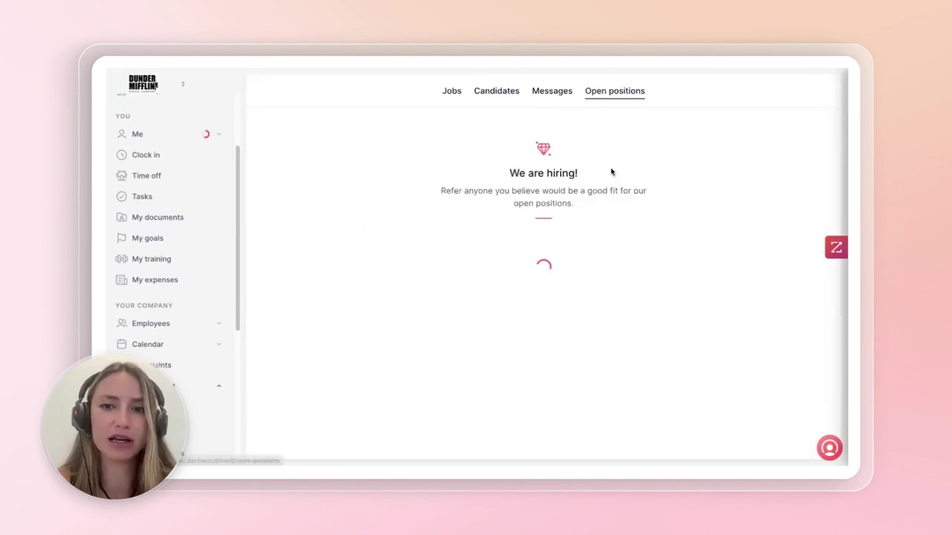
click(449, 92)
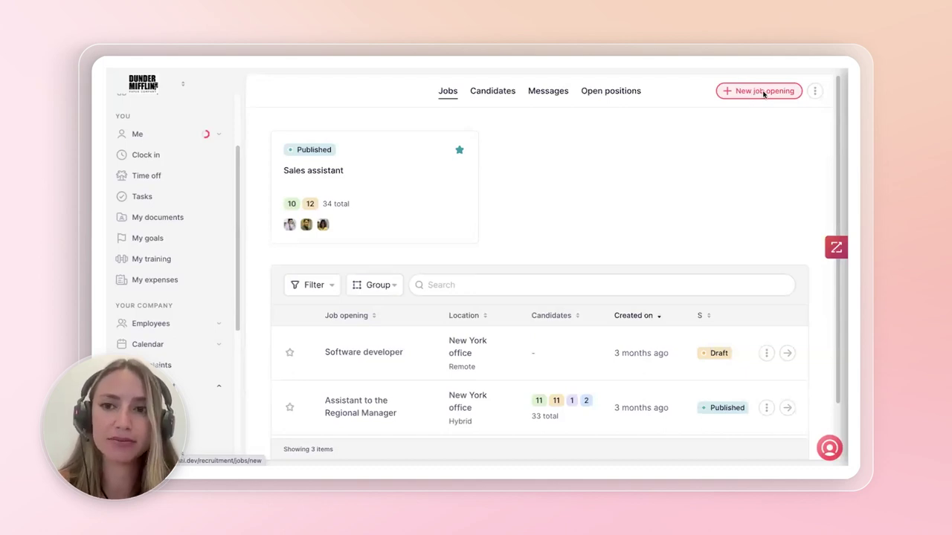
click(755, 91)
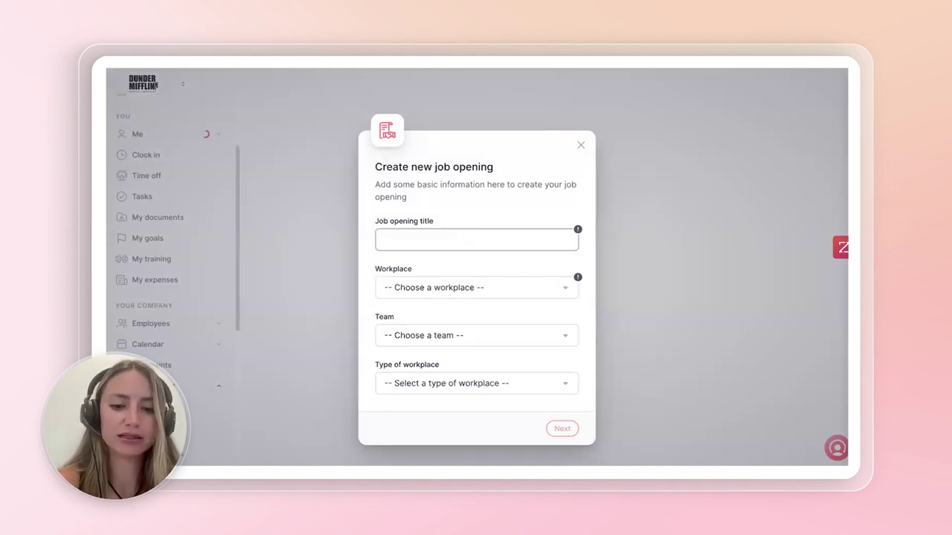
- Create the 'Assistant to the Regional Manager' opening for the Sales team at Scranton office, Onsite
text(Assistant to )
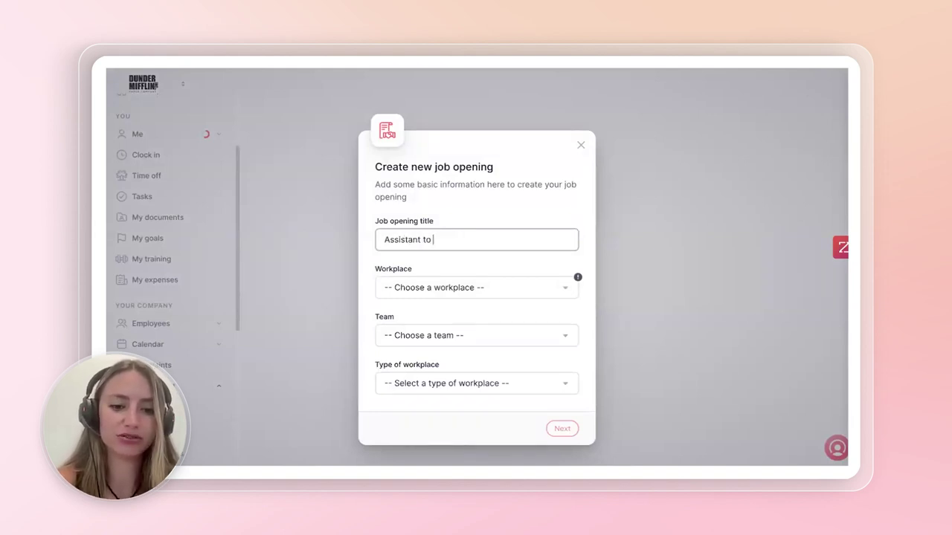
text(the Regional)
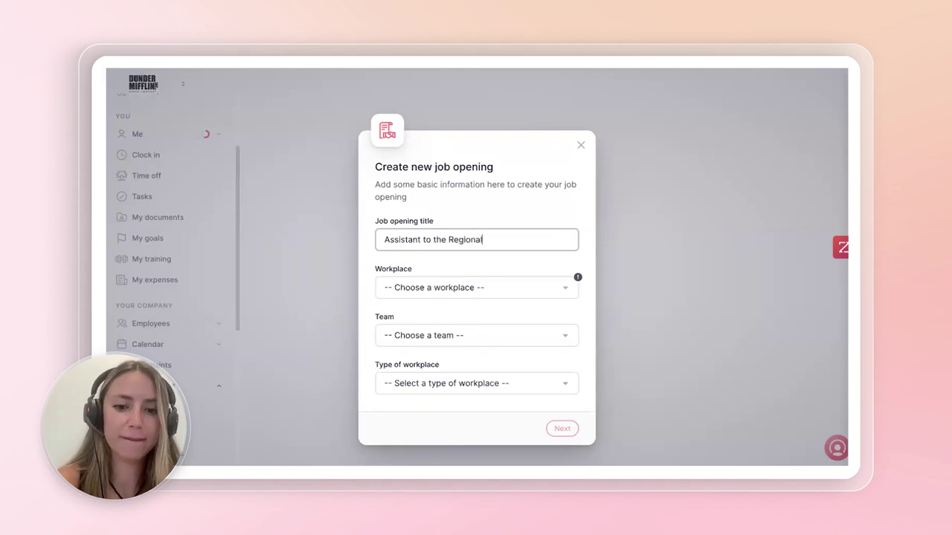
text( Manager)
click(495, 293)
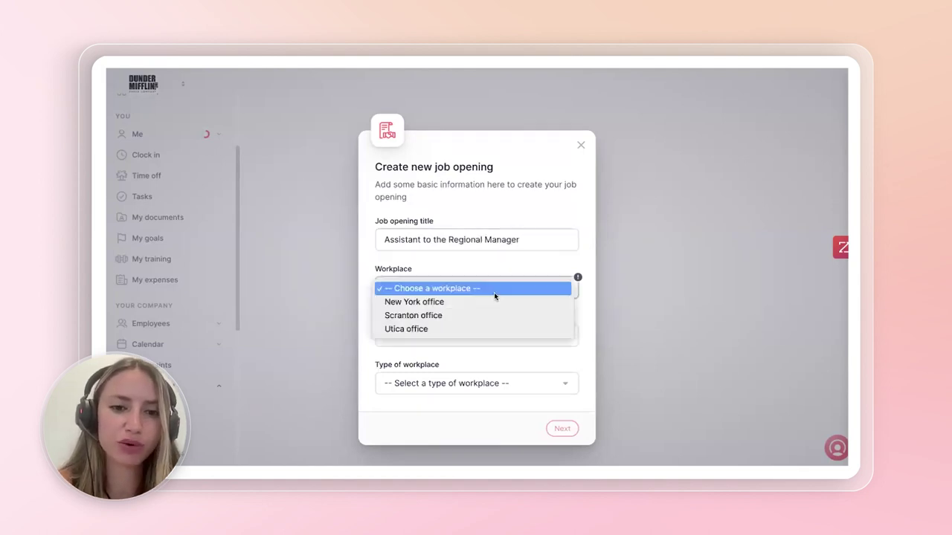
click(414, 315)
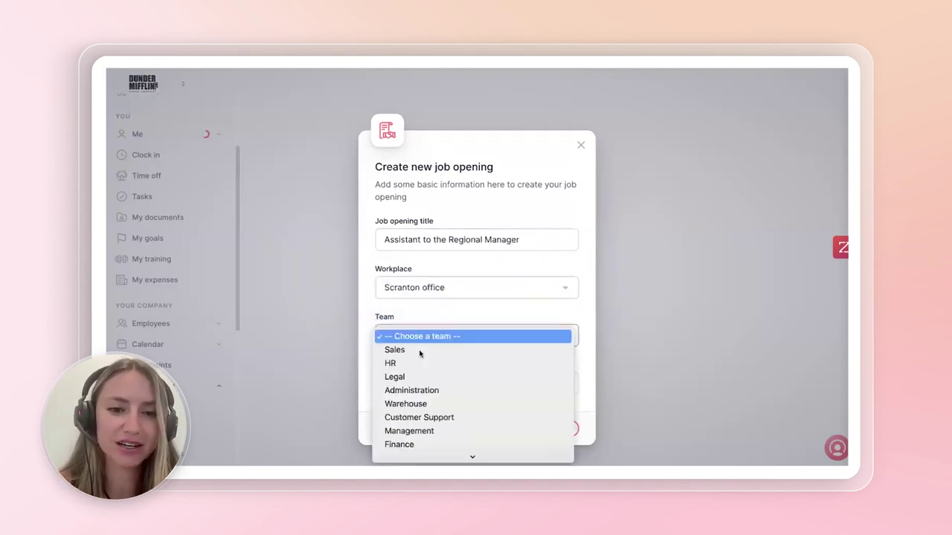
click(418, 340)
click(420, 354)
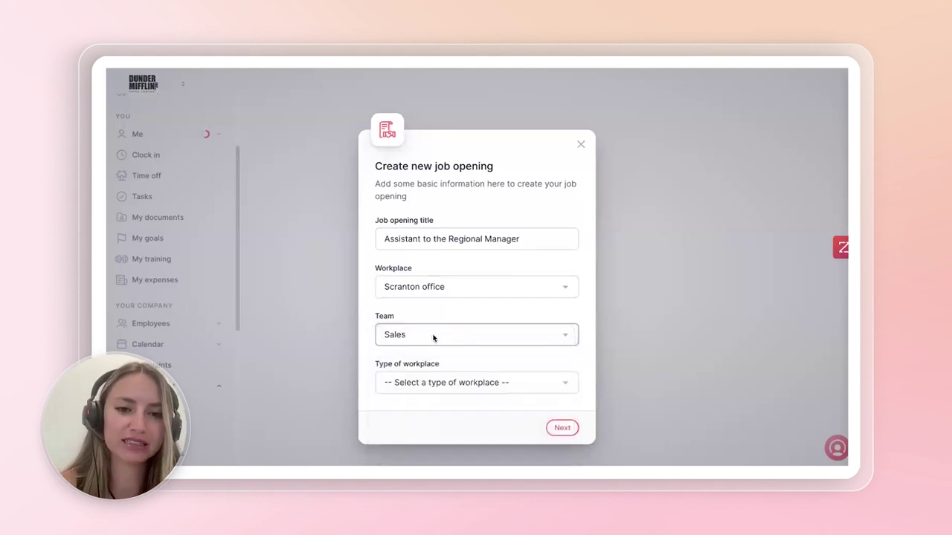
click(448, 380)
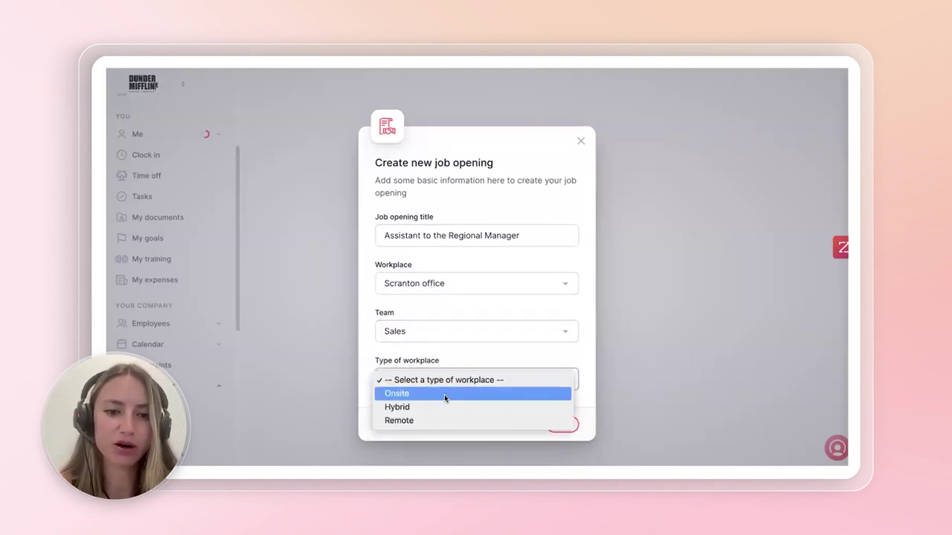
click(444, 395)
click(561, 425)
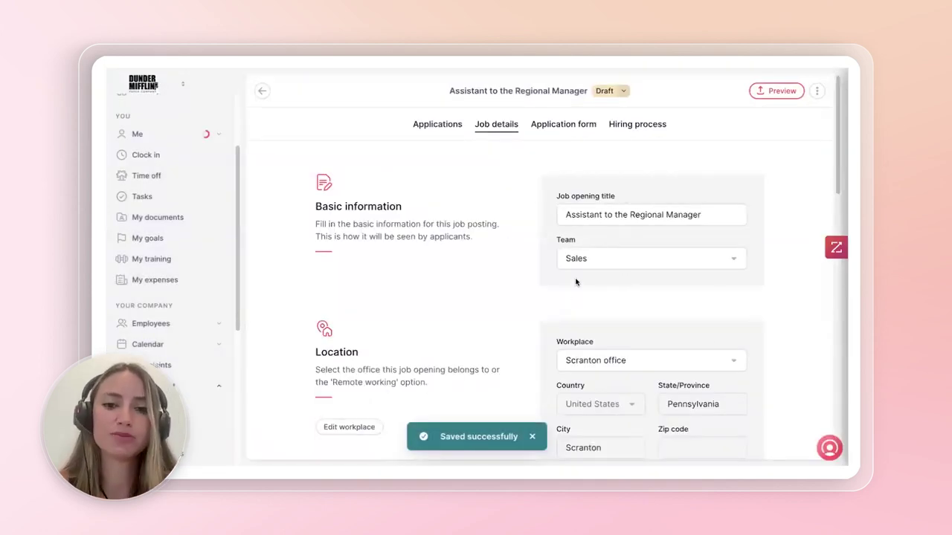
- Hide the salary from applicants in Job details and save it
scroll(559, 268, down, 1)
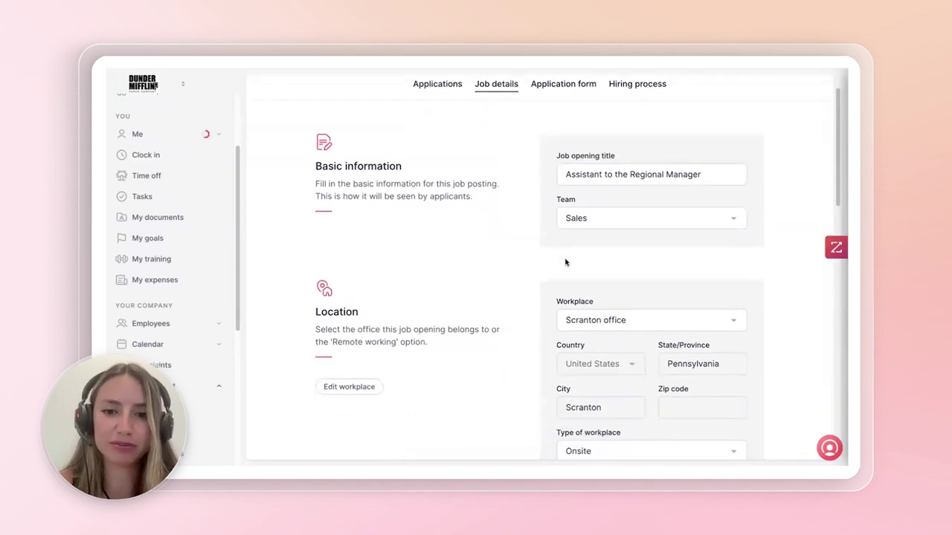
scroll(566, 262, down, 6)
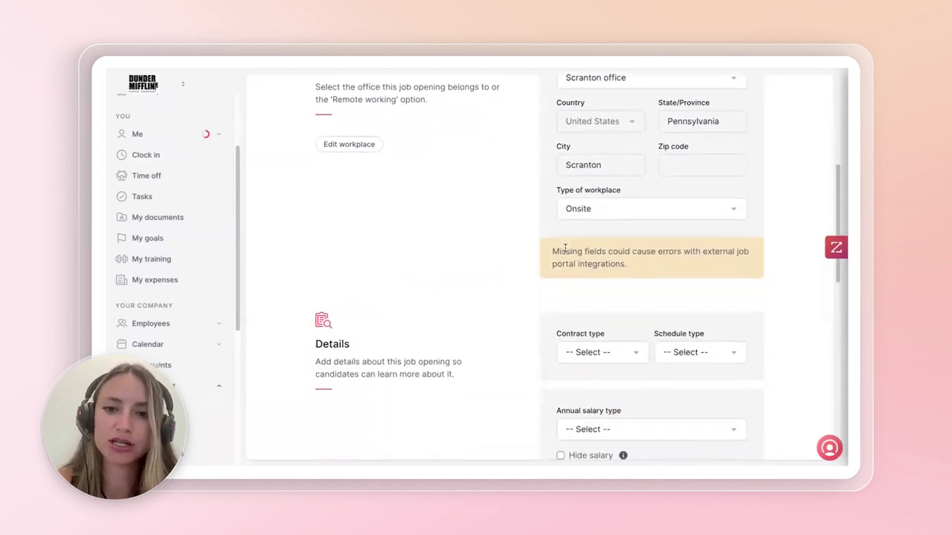
scroll(576, 279, down, 1)
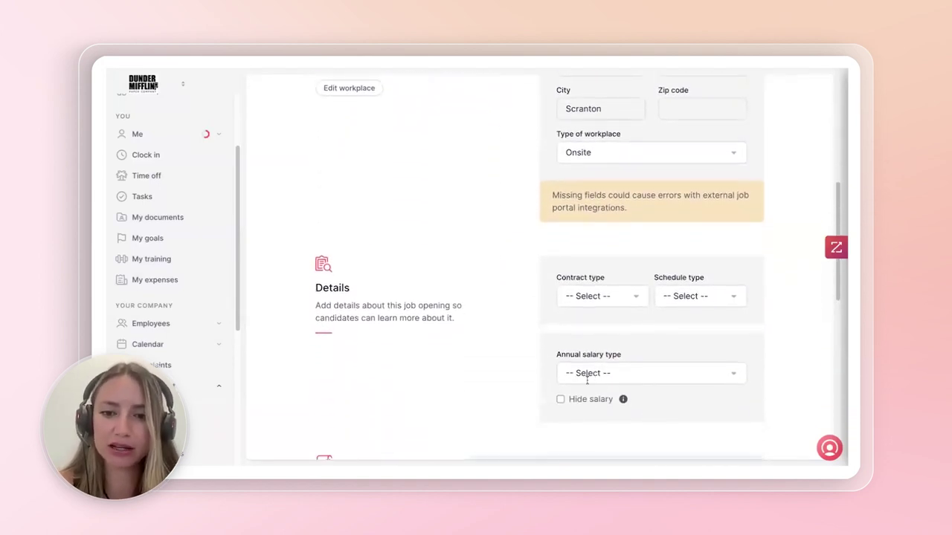
click(561, 400)
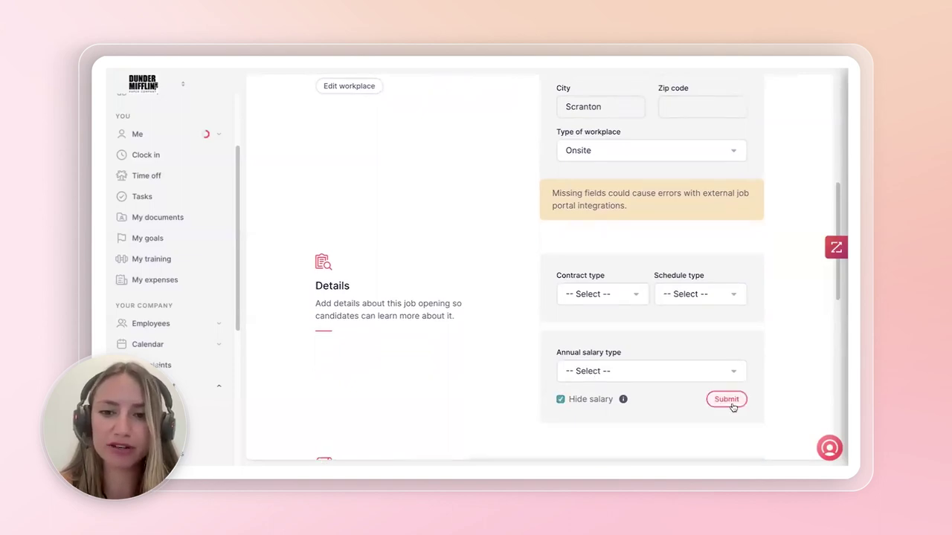
click(732, 407)
- Set contract type to Indefinite and schedule type to Full time, then save
click(607, 294)
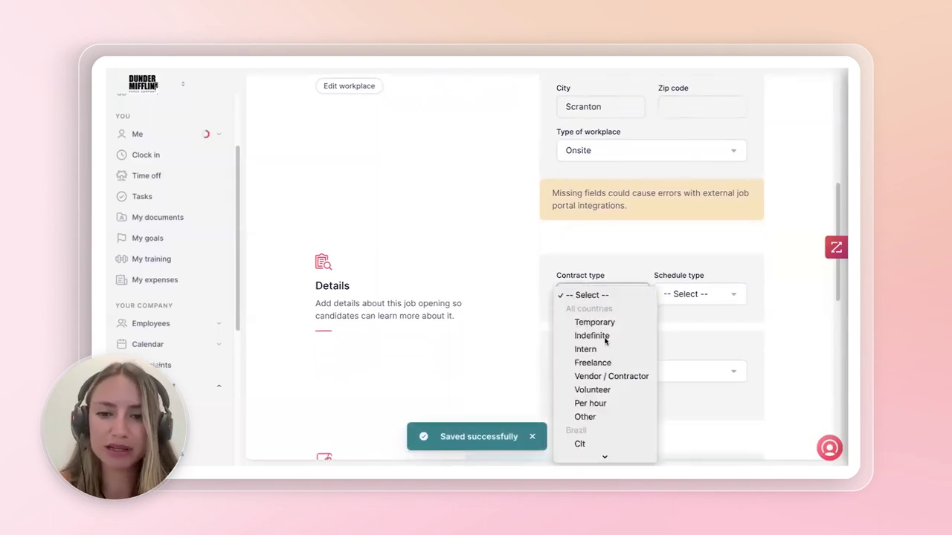
click(629, 333)
click(675, 300)
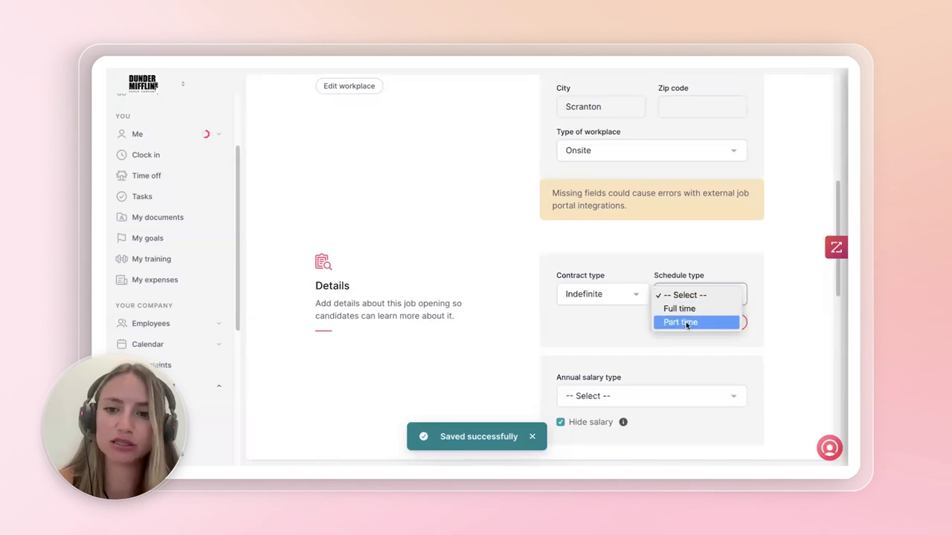
click(685, 323)
click(688, 296)
click(684, 280)
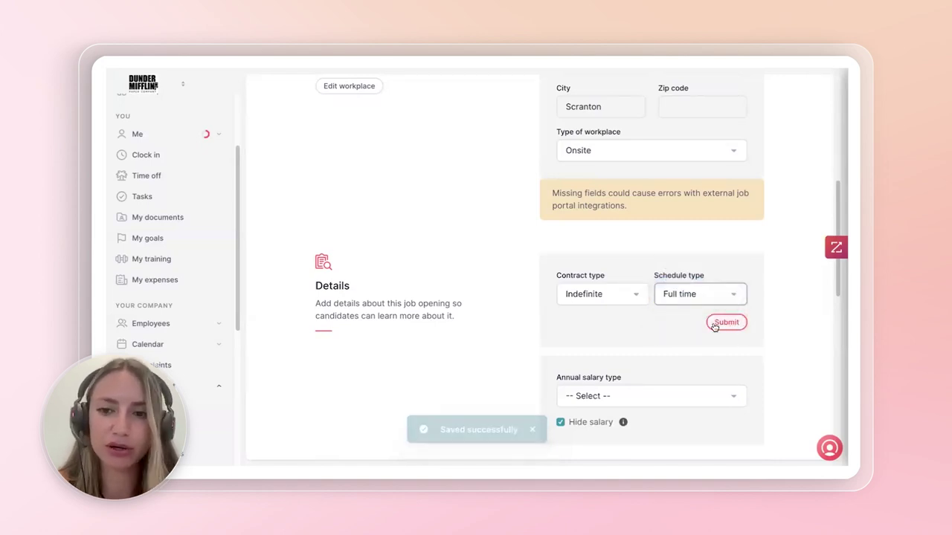
click(716, 325)
scroll(613, 324, down, 2)
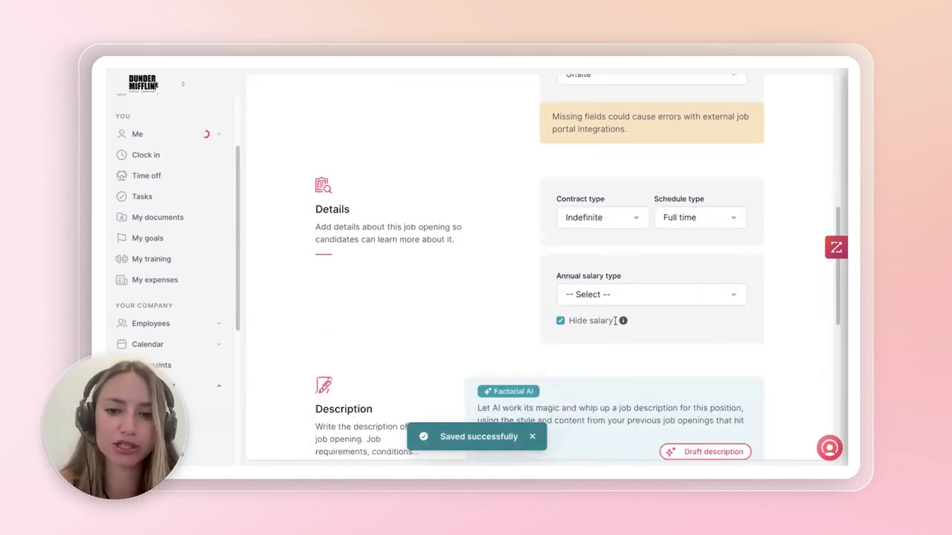
scroll(614, 321, down, 3)
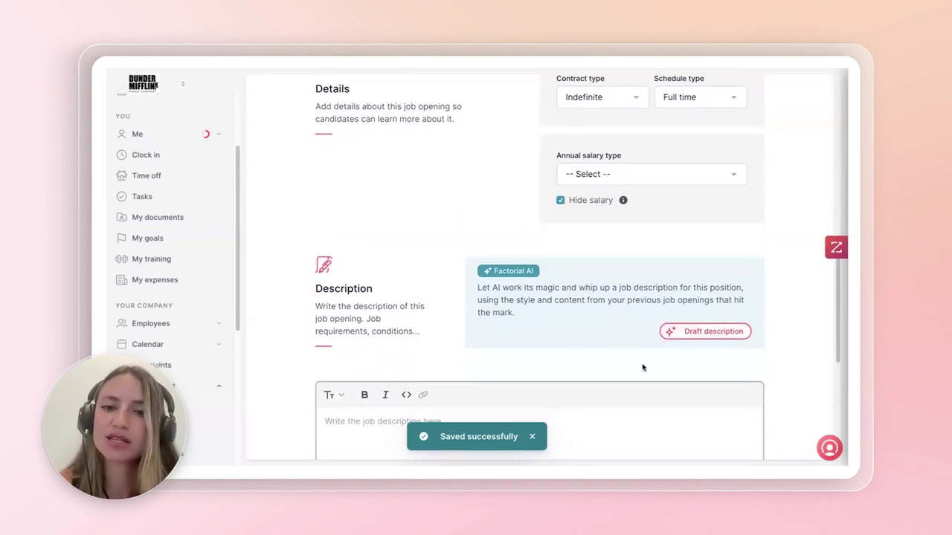
scroll(425, 310, down, 2)
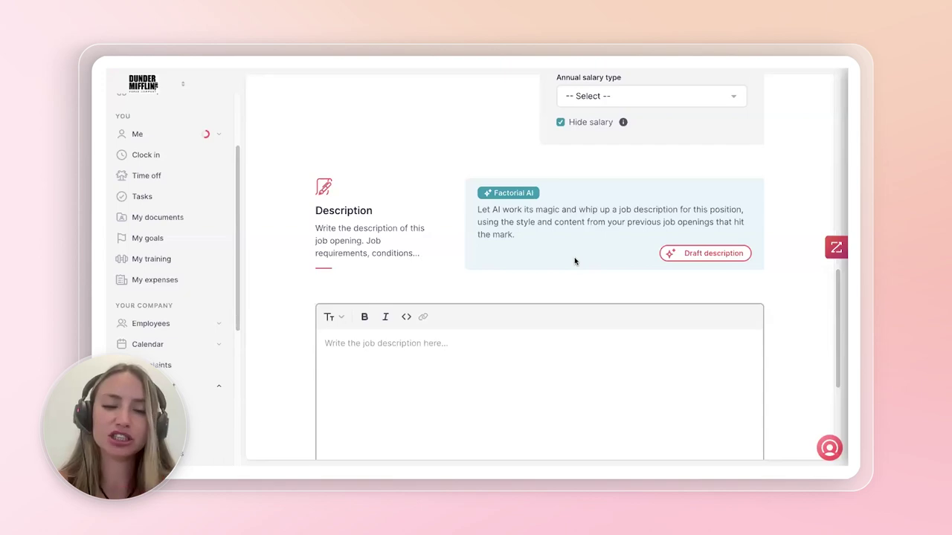
- Have Factorial AI draft the job description and review its responsibilities and requirements
click(707, 252)
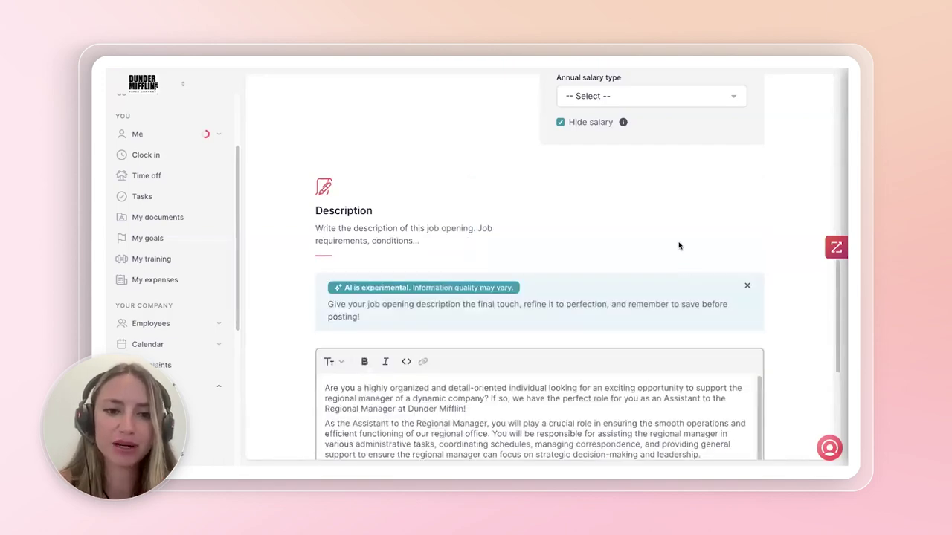
scroll(650, 223, down, 3)
scroll(259, 230, down, 5)
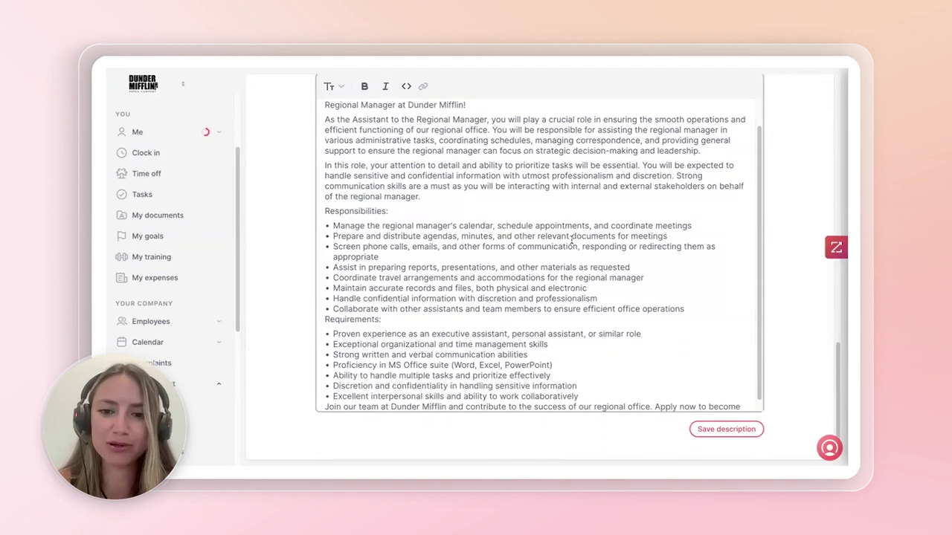
scroll(573, 240, down, 2)
scroll(574, 239, up, 2)
scroll(573, 239, up, 1)
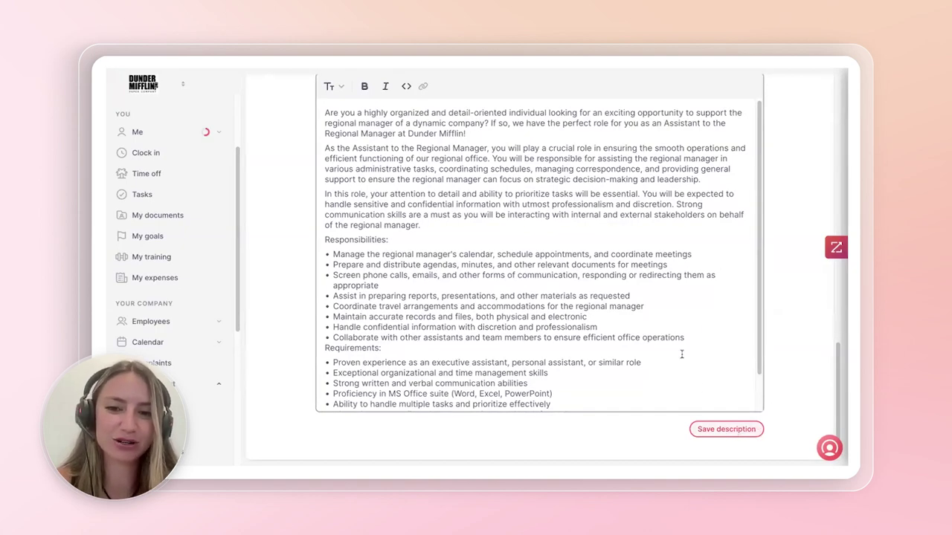
scroll(812, 93, up, 5)
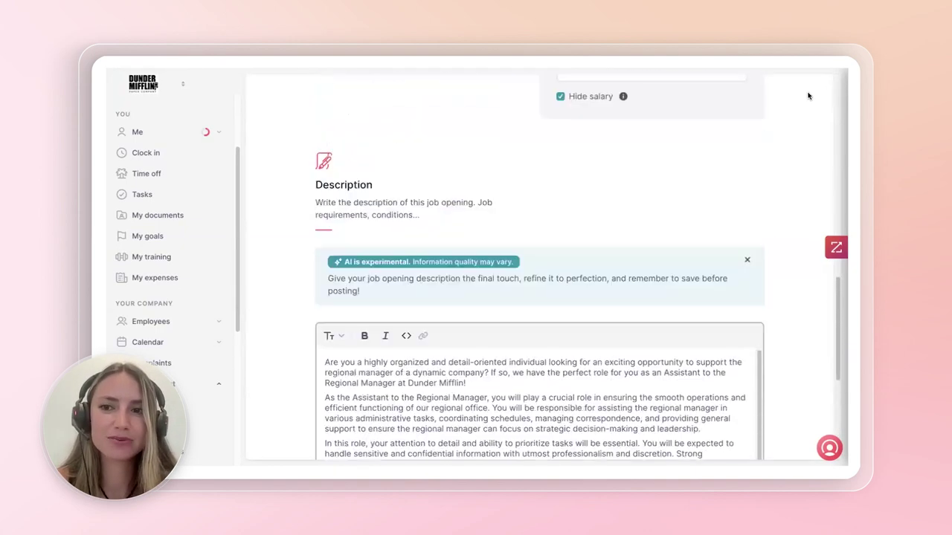
scroll(809, 94, up, 6)
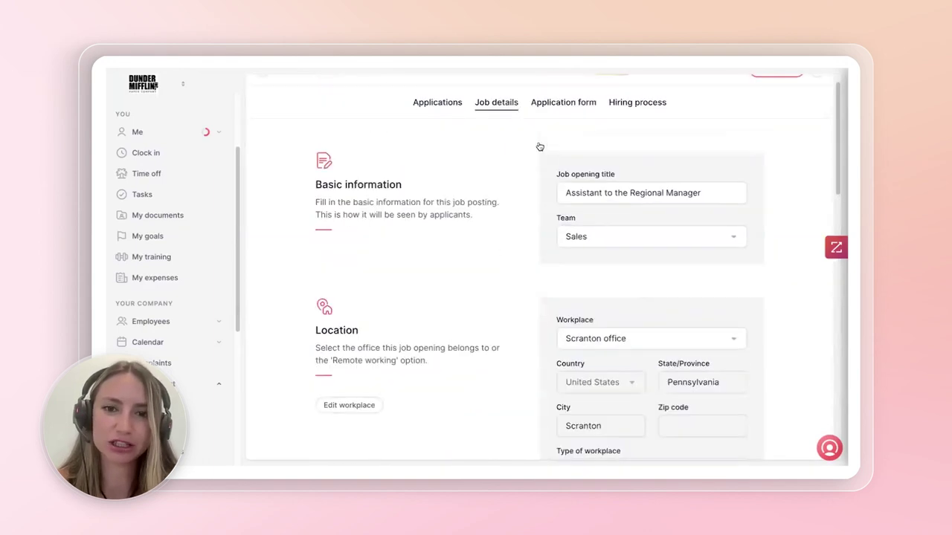
- On the opening's application form, set the Photo field to Don't ask
click(555, 126)
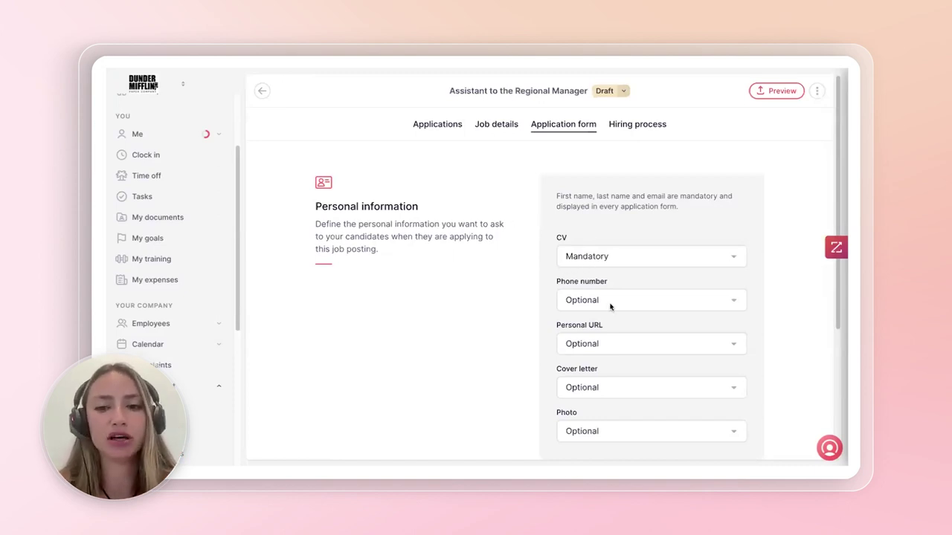
scroll(593, 351, down, 1)
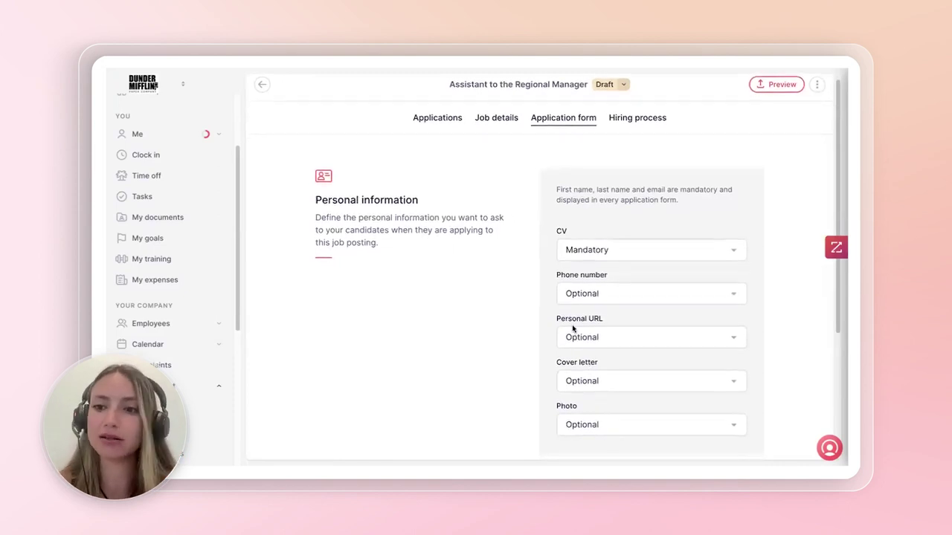
scroll(588, 334, down, 1)
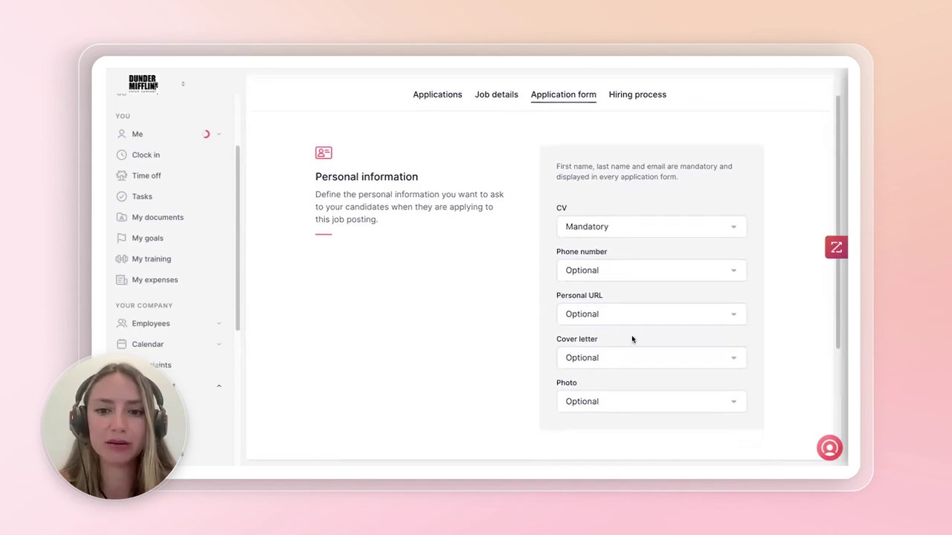
scroll(561, 316, down, 1)
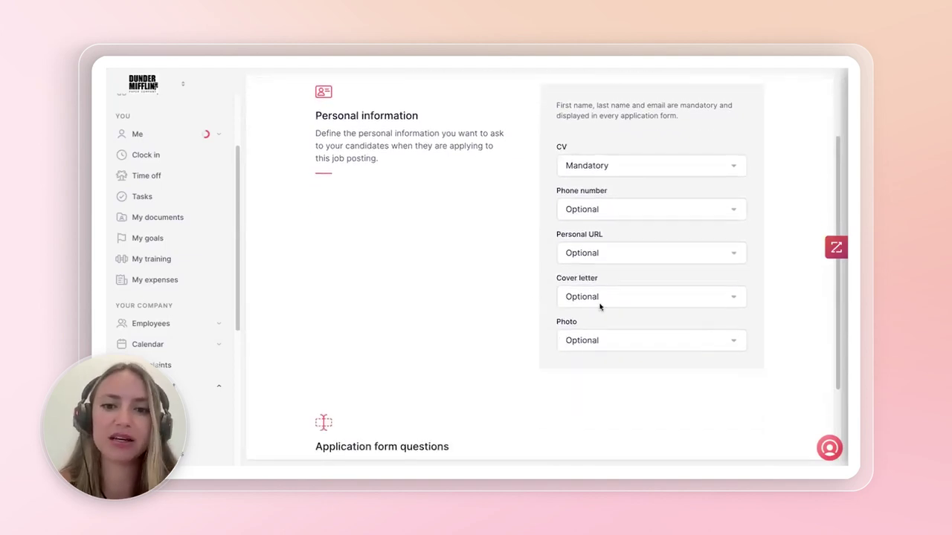
scroll(595, 334, down, 1)
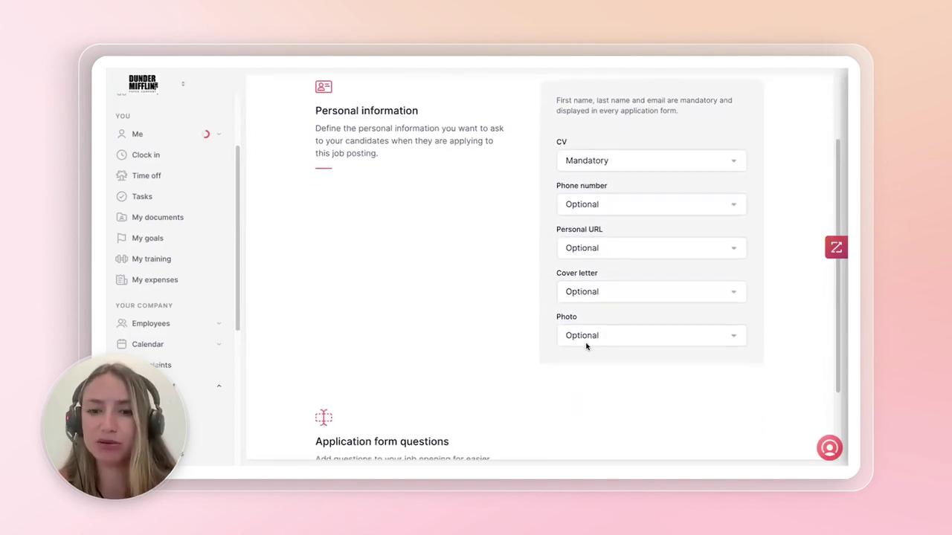
click(589, 331)
click(593, 342)
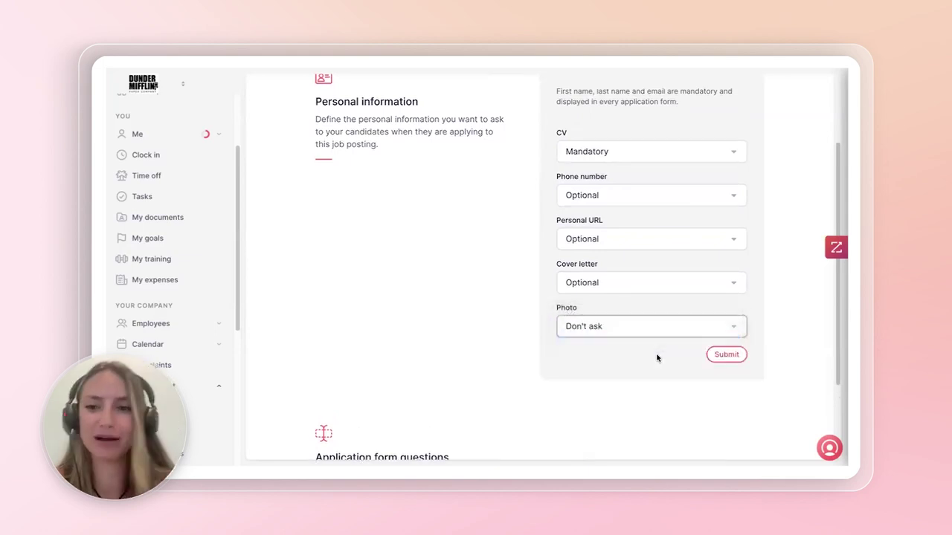
scroll(647, 376, down, 3)
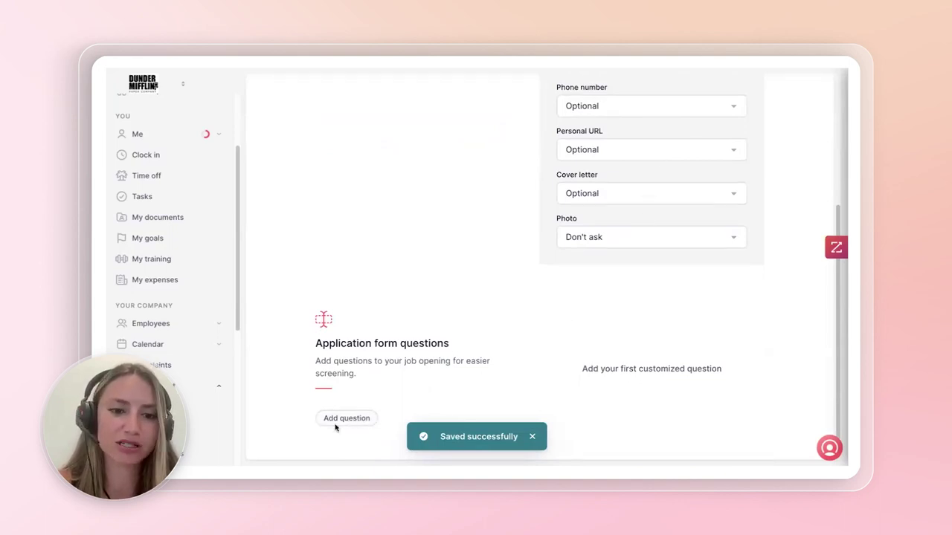
- Add a custom question 'Do you require a visa' with Single choice field type
click(335, 422)
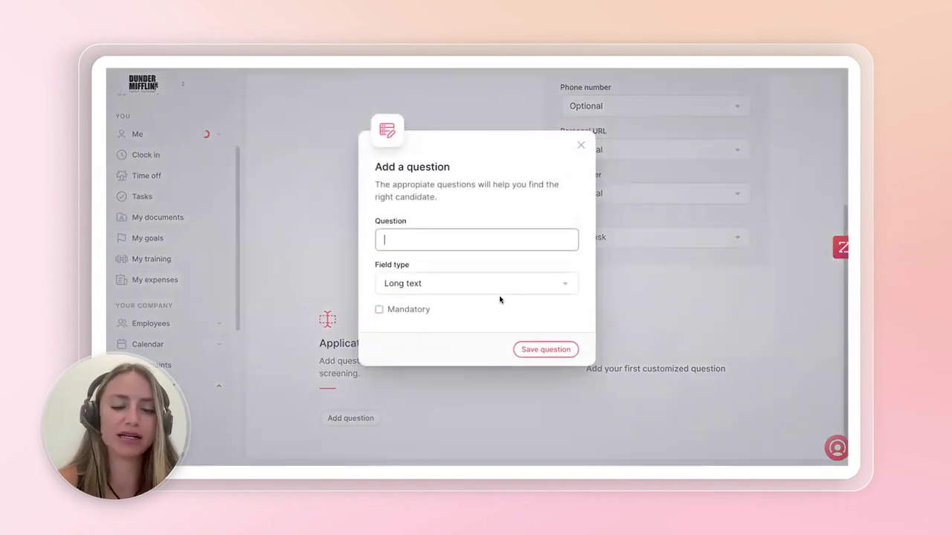
text(Do you re)
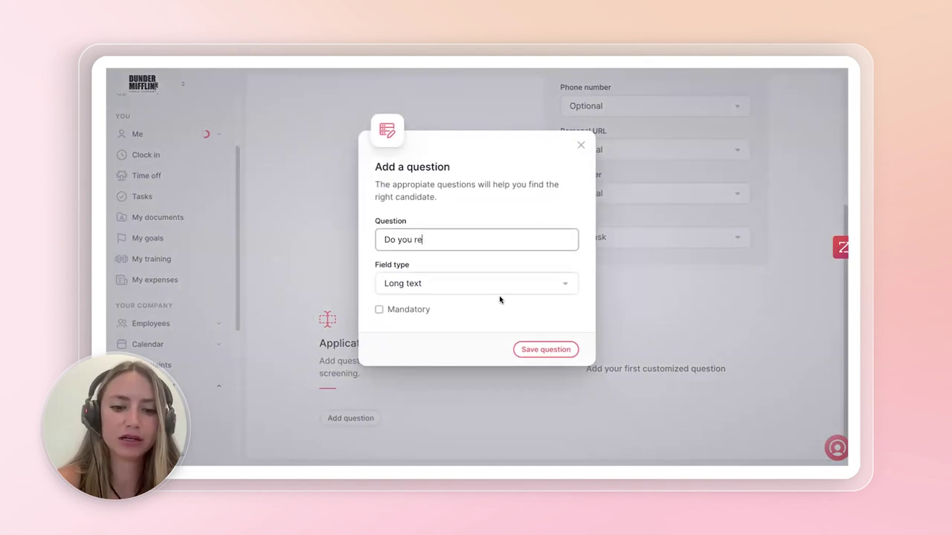
text(quire a visa)
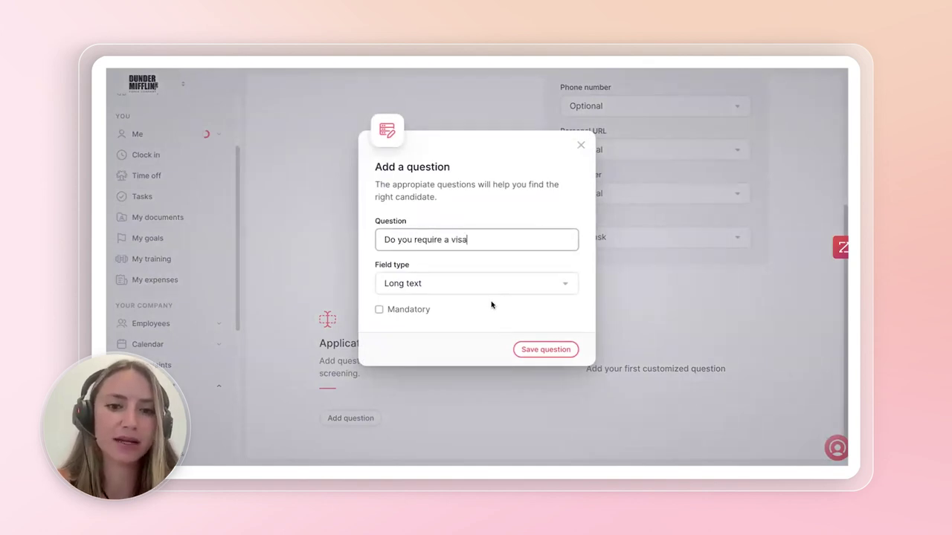
click(494, 285)
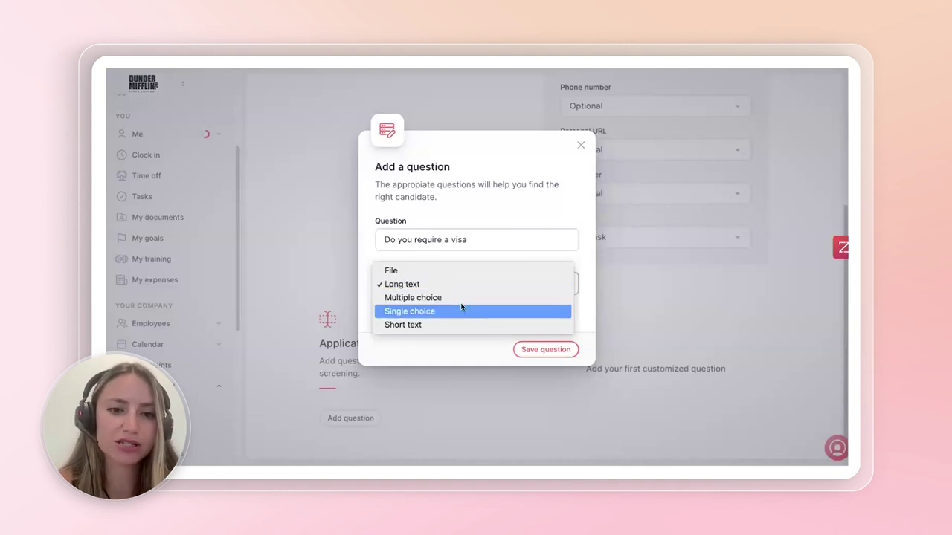
click(463, 311)
- Give the visa question options Yes, No and Not sure, make it mandatory, and save
click(416, 316)
text(Yes)
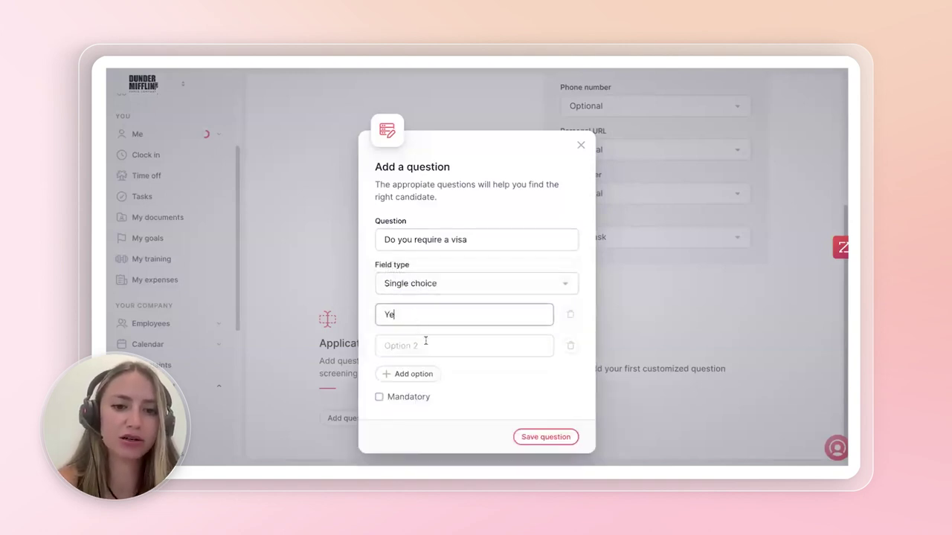
click(422, 344)
text(No)
click(424, 375)
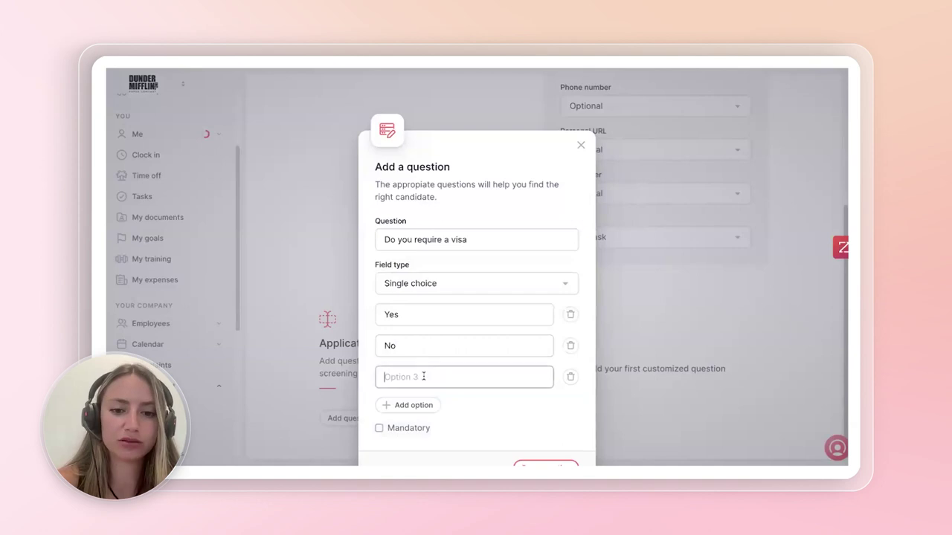
text(Not sure)
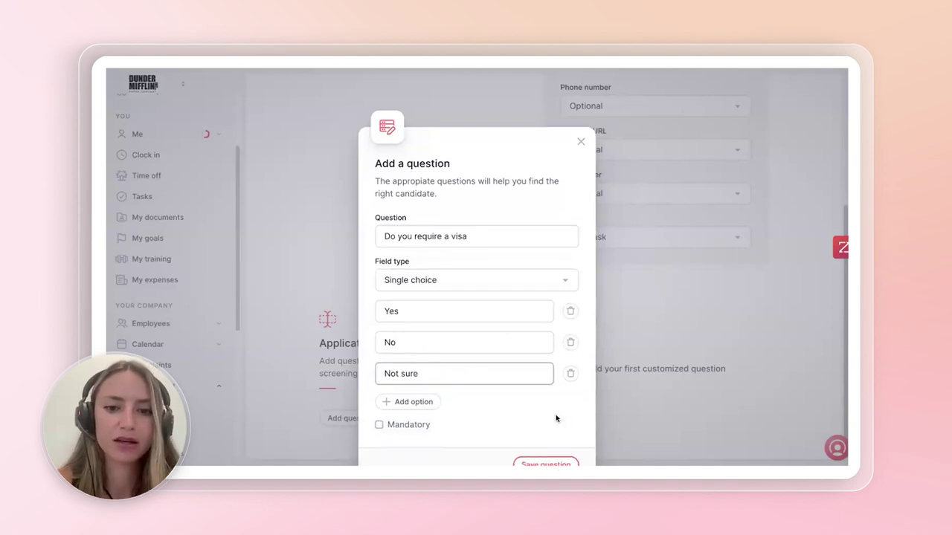
scroll(557, 416, down, 2)
key(space)
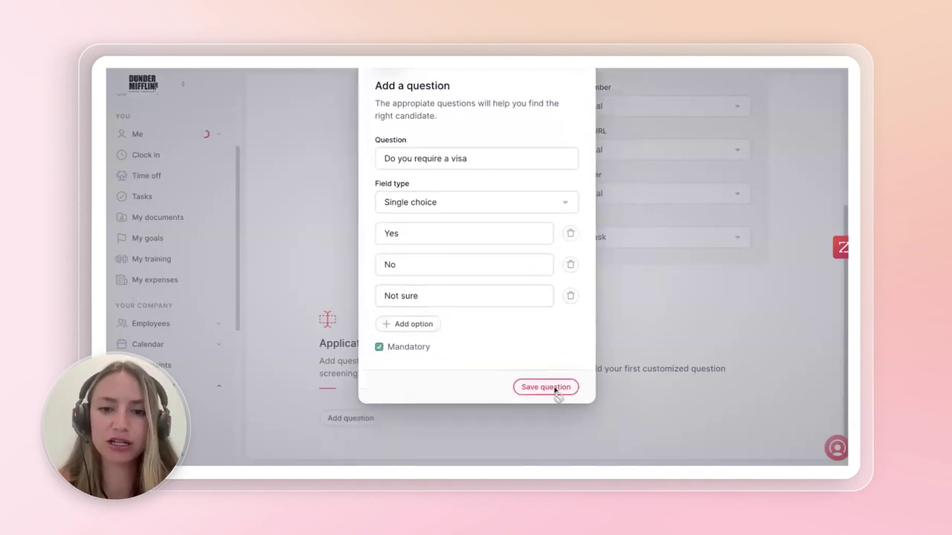
click(557, 390)
scroll(638, 313, up, 1)
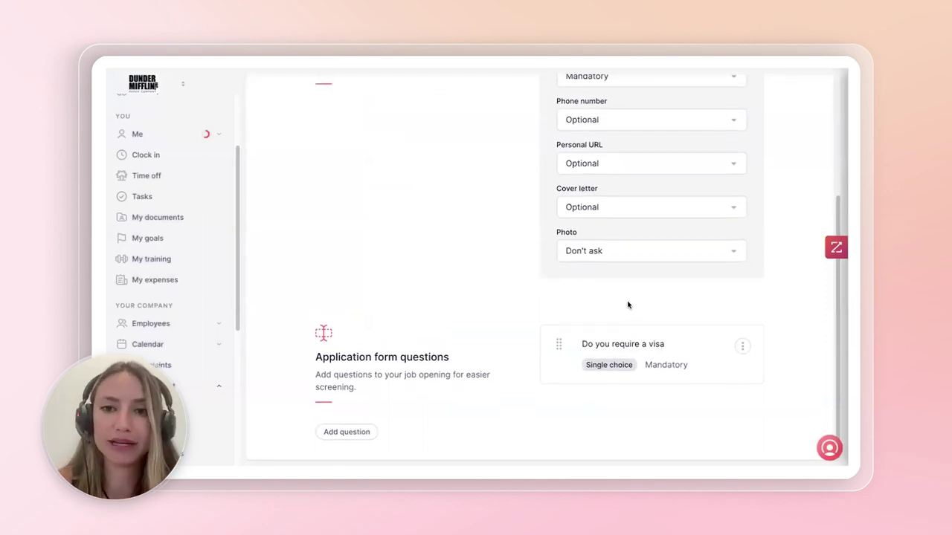
scroll(628, 305, up, 5)
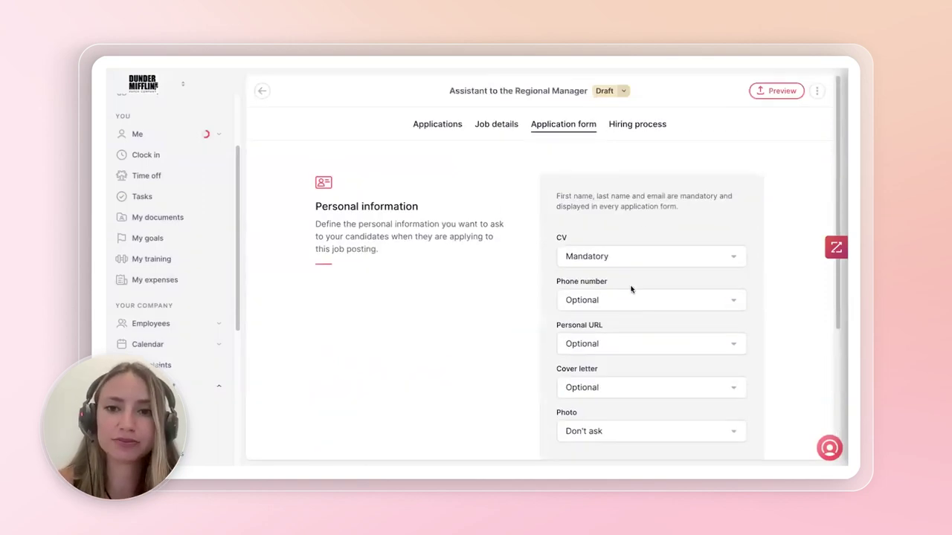
- Review the hiring phases, drag Evaluation(I) below In person interview, and open its options
click(634, 126)
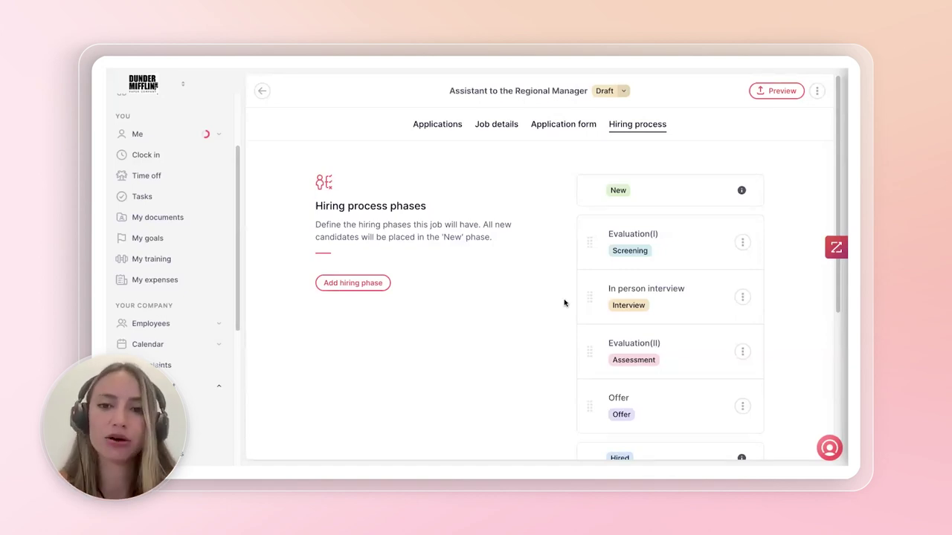
scroll(658, 214, down, 1)
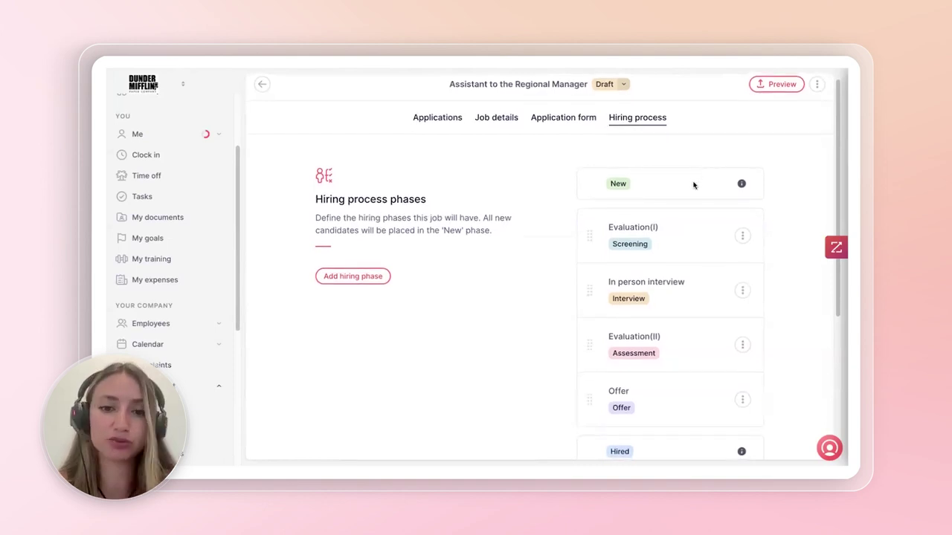
scroll(541, 214, down, 1)
scroll(541, 214, down, 2)
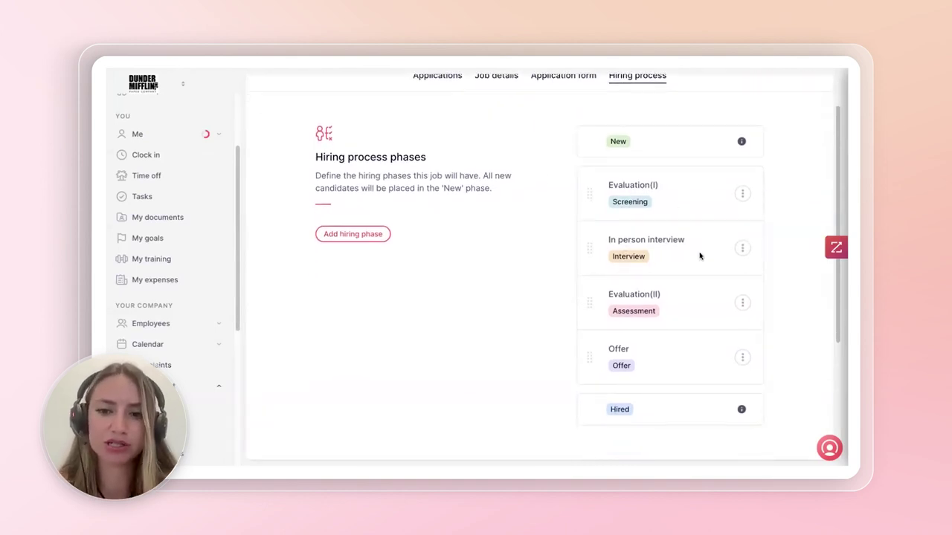
scroll(647, 312, down, 1)
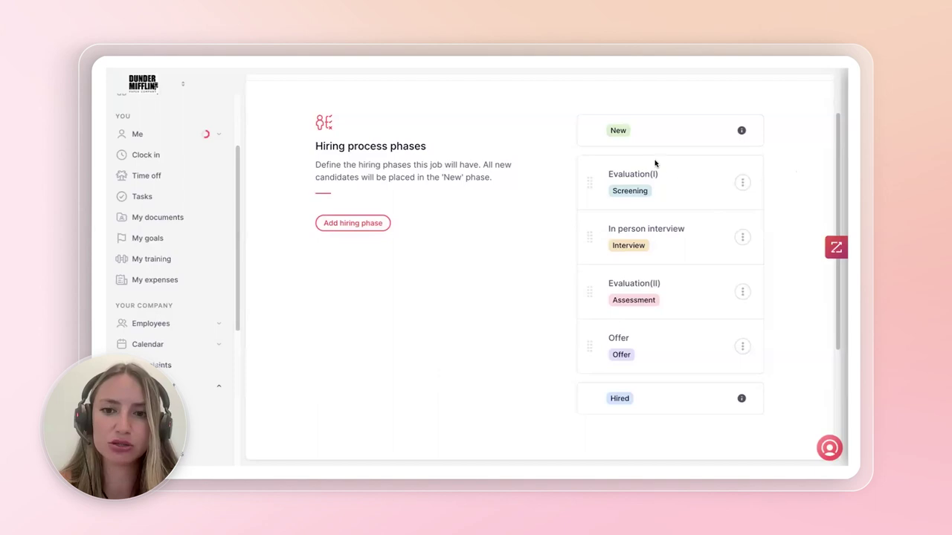
drag(656, 163, 696, 178)
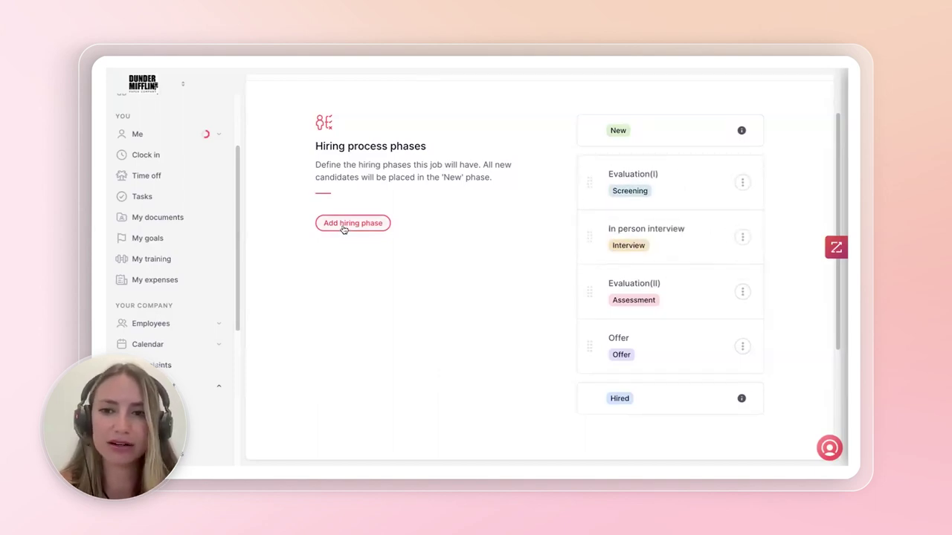
click(743, 183)
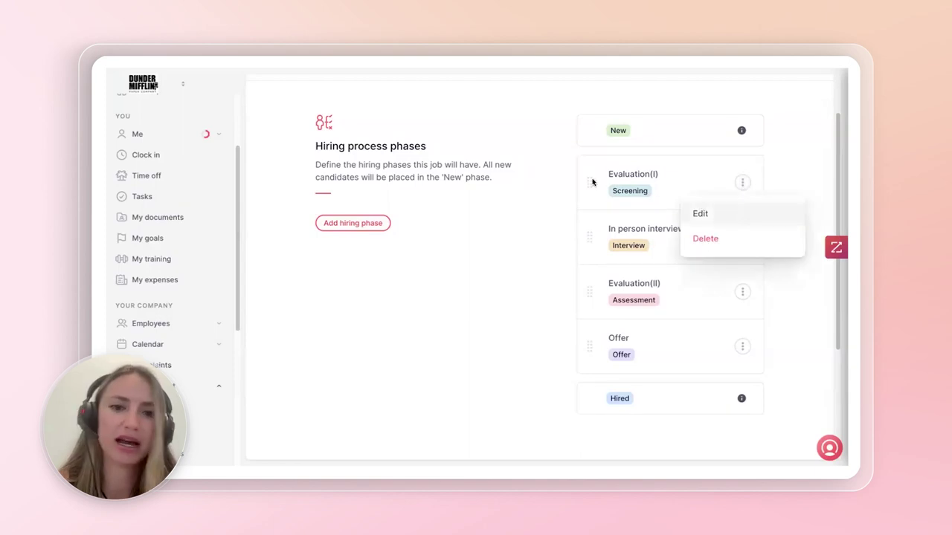
- Rename the Evaluation(I) phase to Phone interview with phase type Interview and save
click(700, 213)
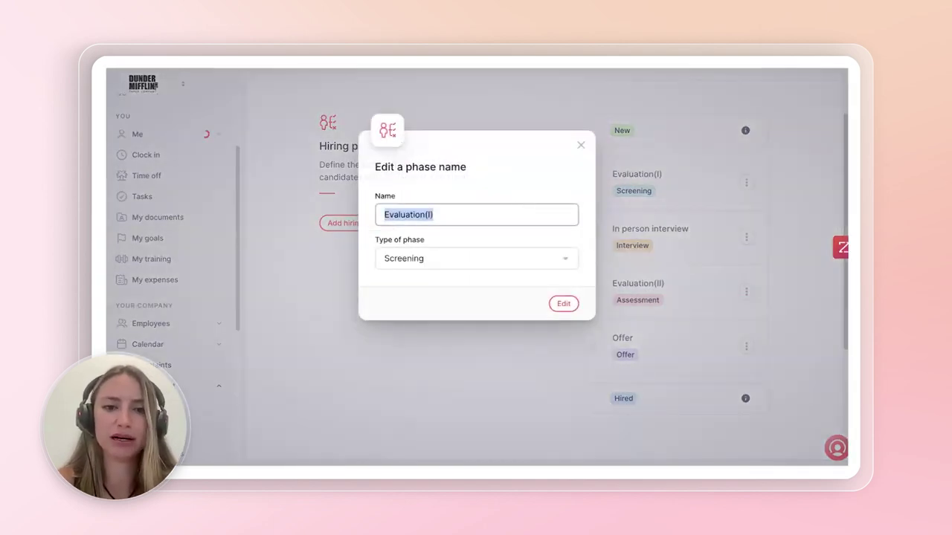
key(BackSpace)
text(Phon)
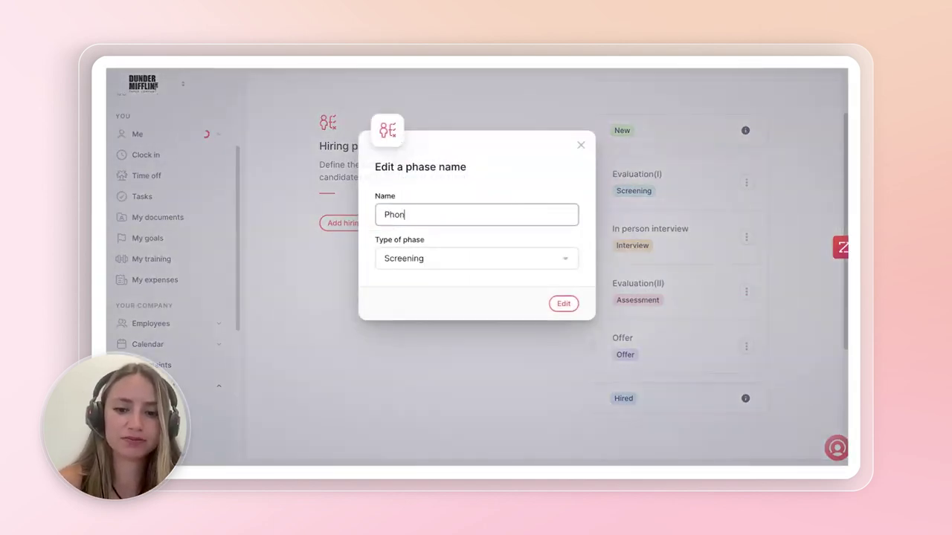
text(e interview)
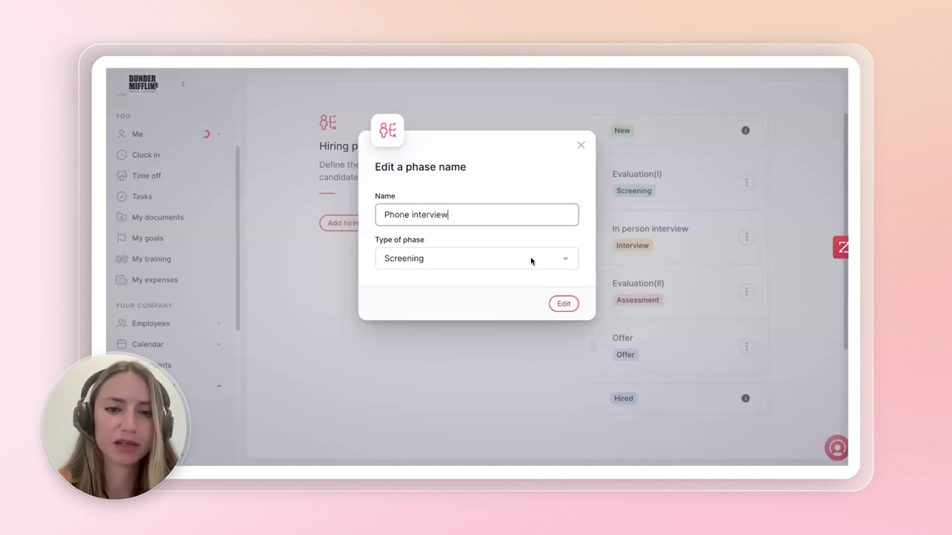
click(483, 258)
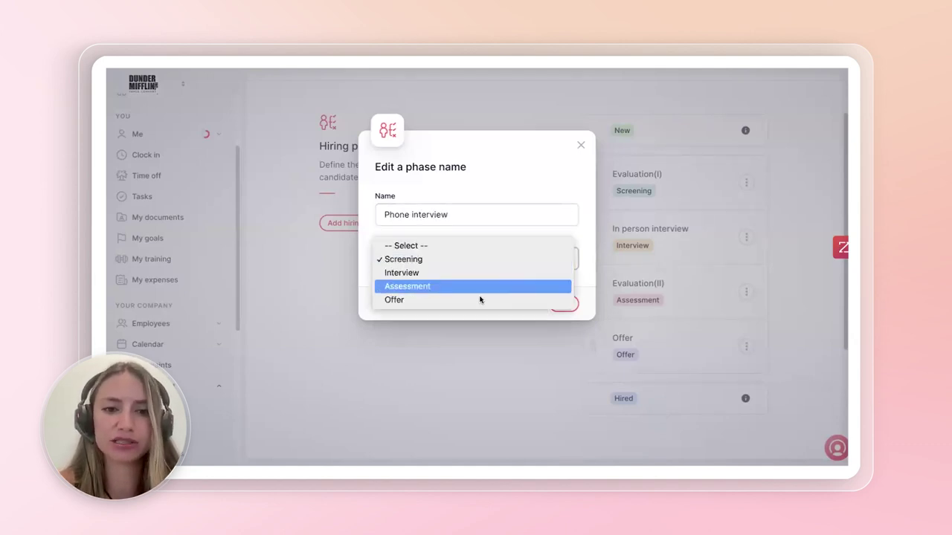
click(506, 274)
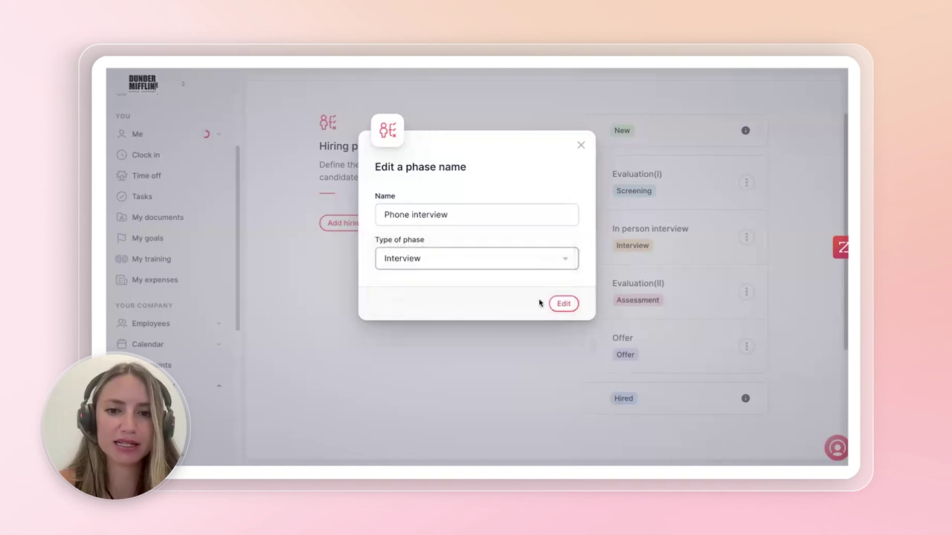
click(563, 304)
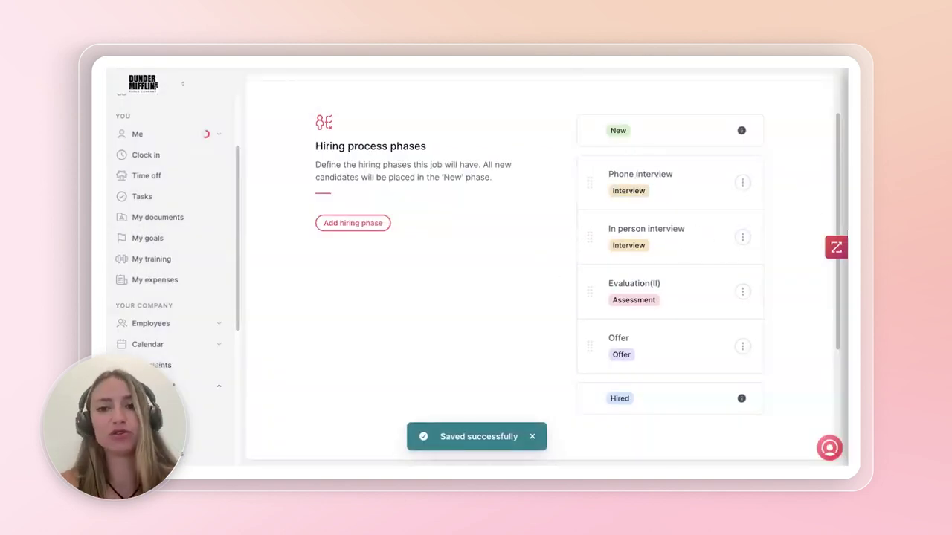
scroll(618, 248, up, 1)
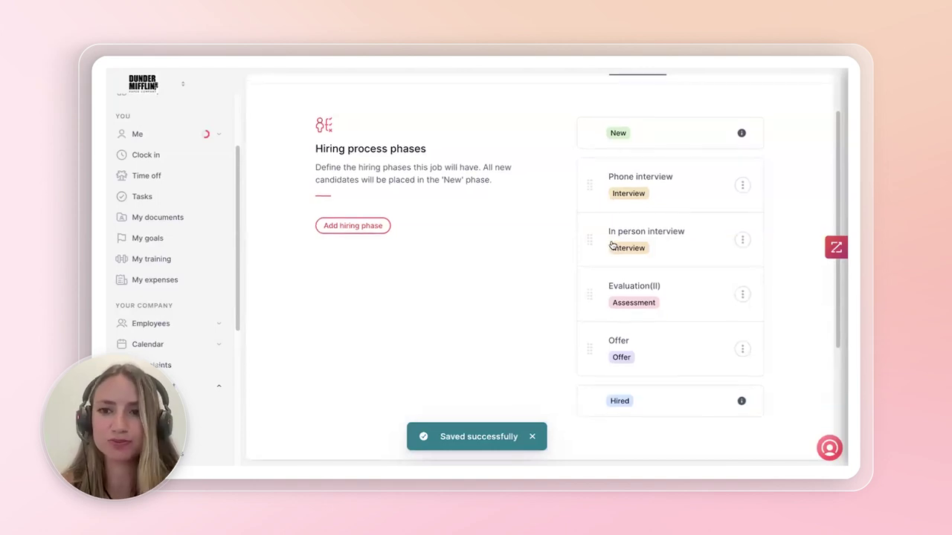
- Return to the Jobs list and open the Assistant to the Regional Manager applications
scroll(631, 247, up, 1)
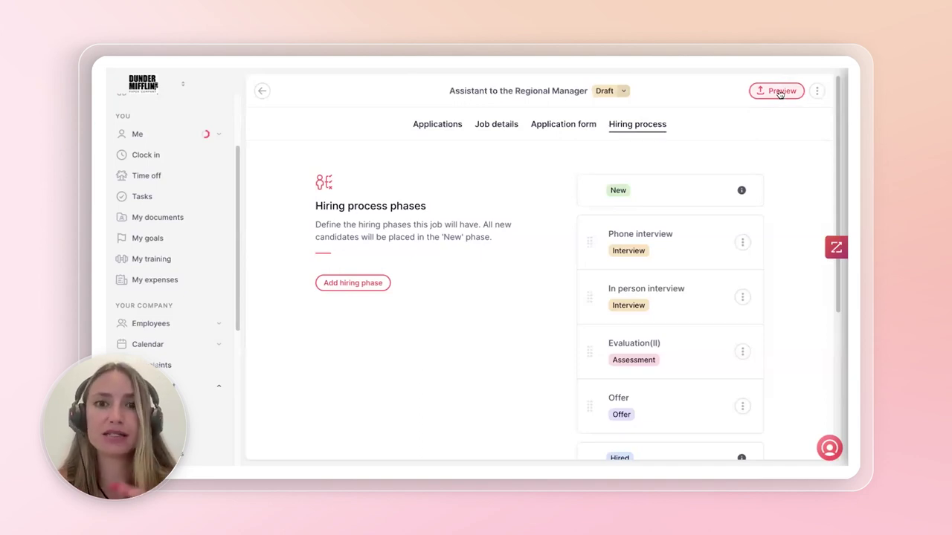
click(265, 92)
scroll(366, 360, down, 1)
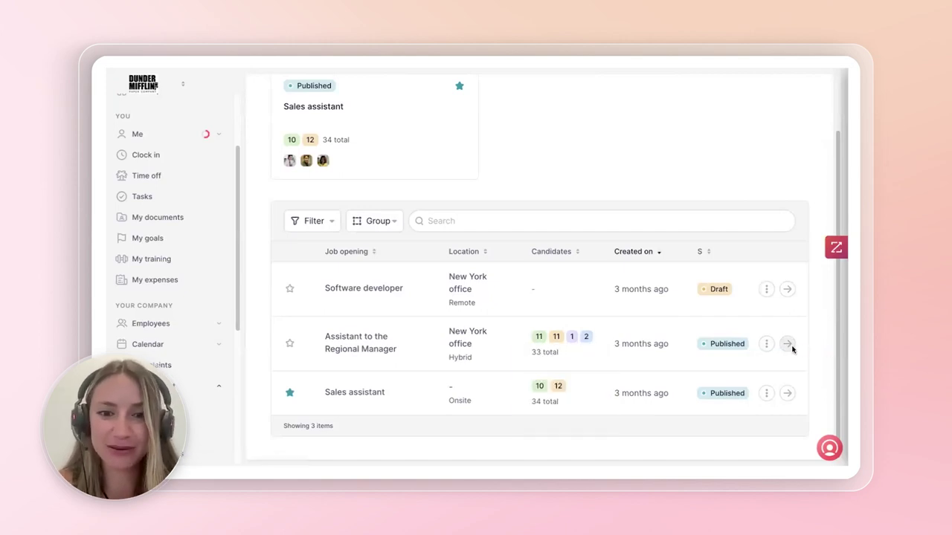
click(787, 344)
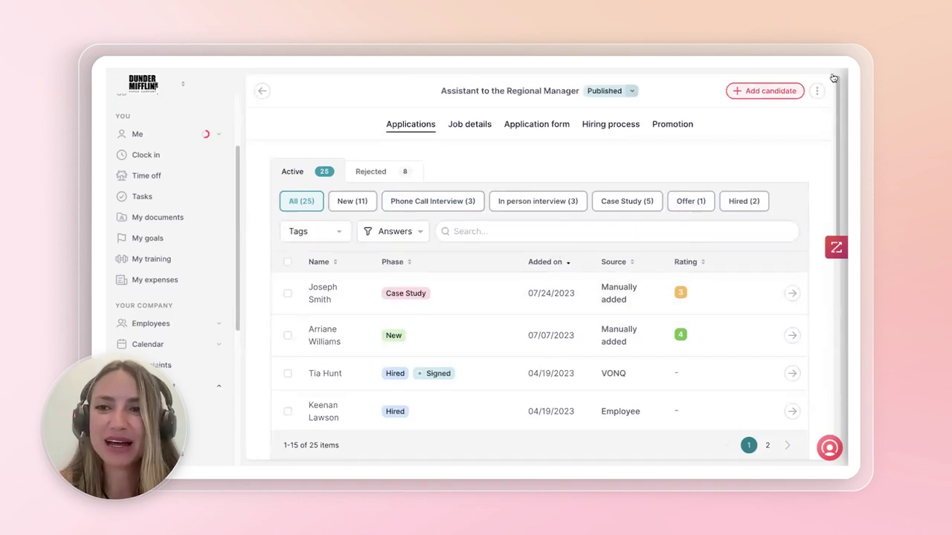
- Open the job's Promotion tab and copy the job posting's public URL
click(470, 126)
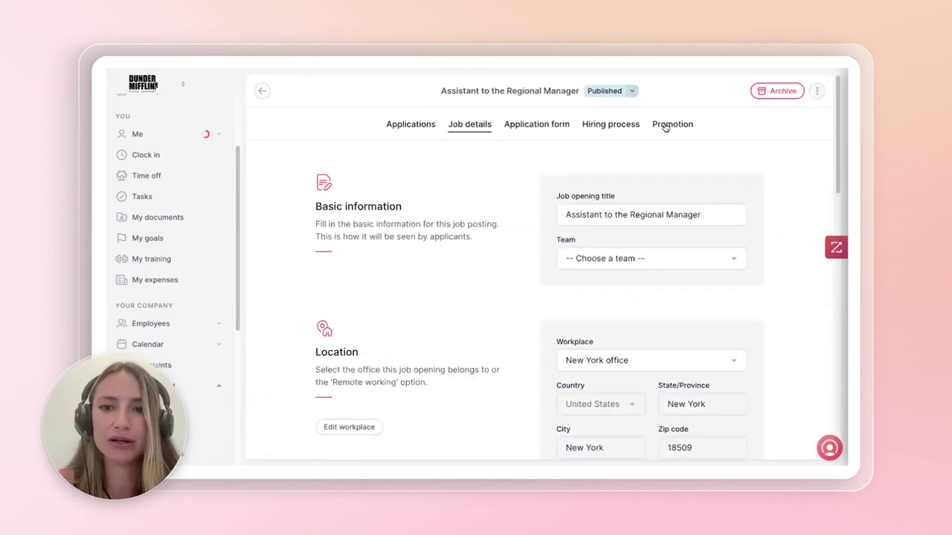
click(667, 127)
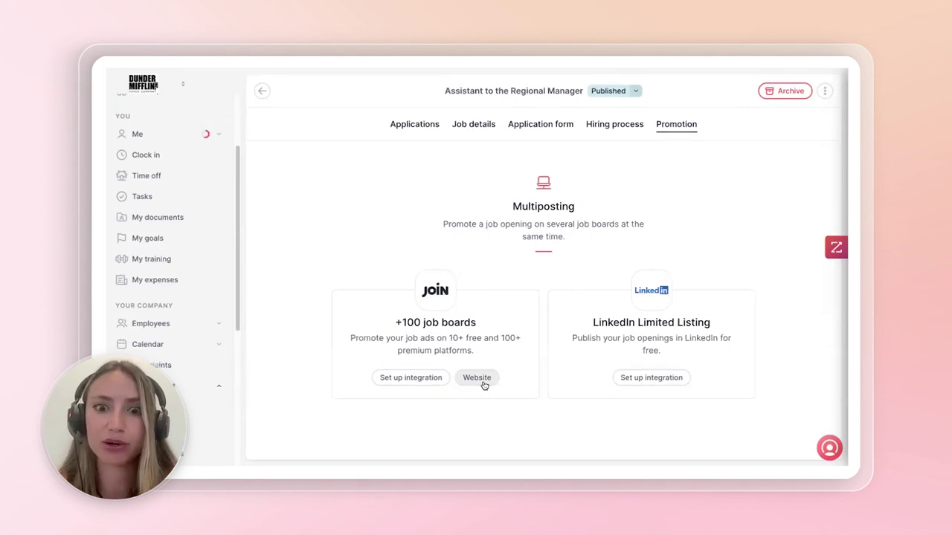
click(826, 92)
click(784, 146)
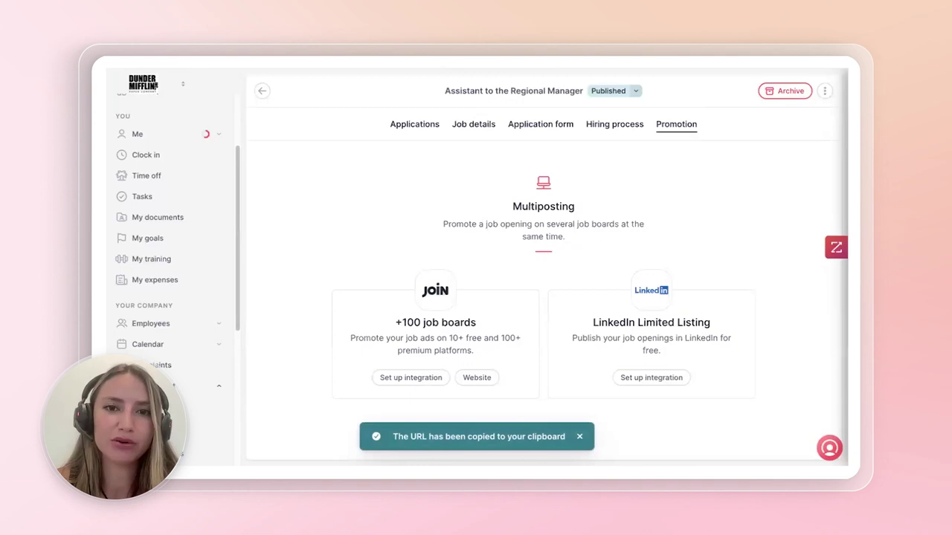
- Load the copied Assistant to the Regional Manager posting in a new tab and read it
key(ctrl+t)
key(ctrl+v)
key(Return)
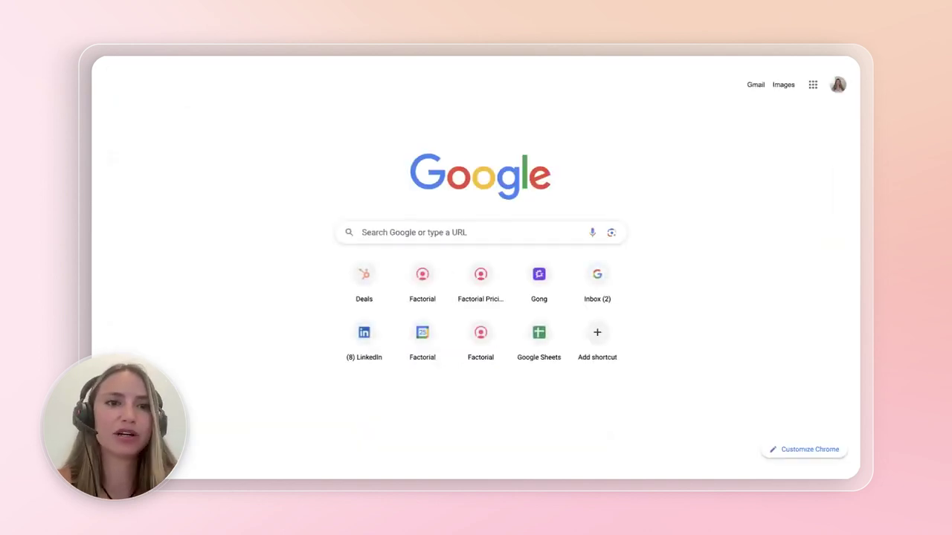
scroll(414, 147, down, 2)
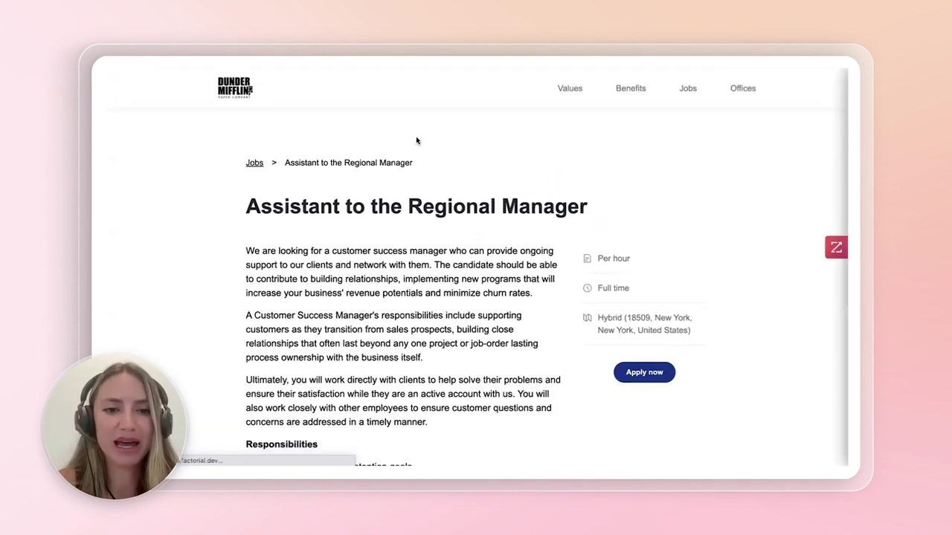
scroll(424, 137, down, 2)
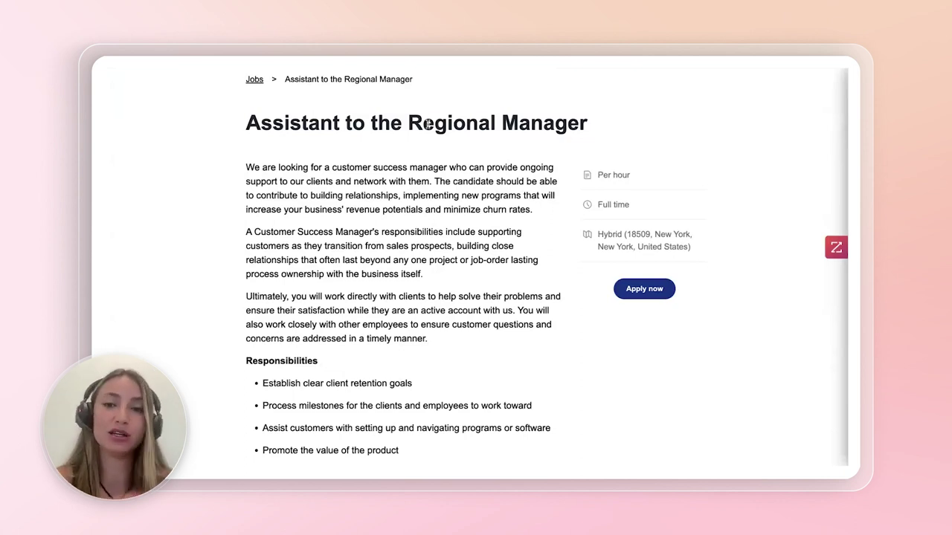
scroll(346, 77, up, 4)
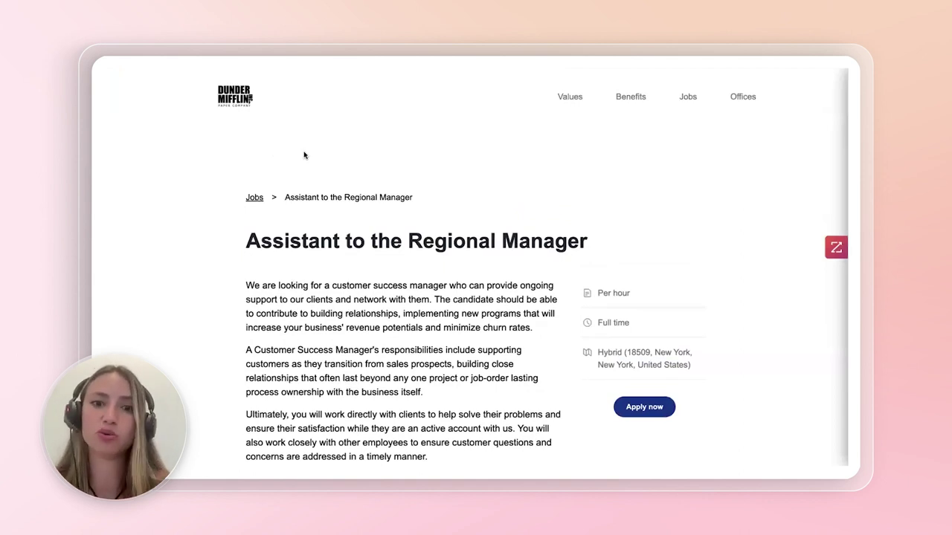
scroll(397, 183, down, 5)
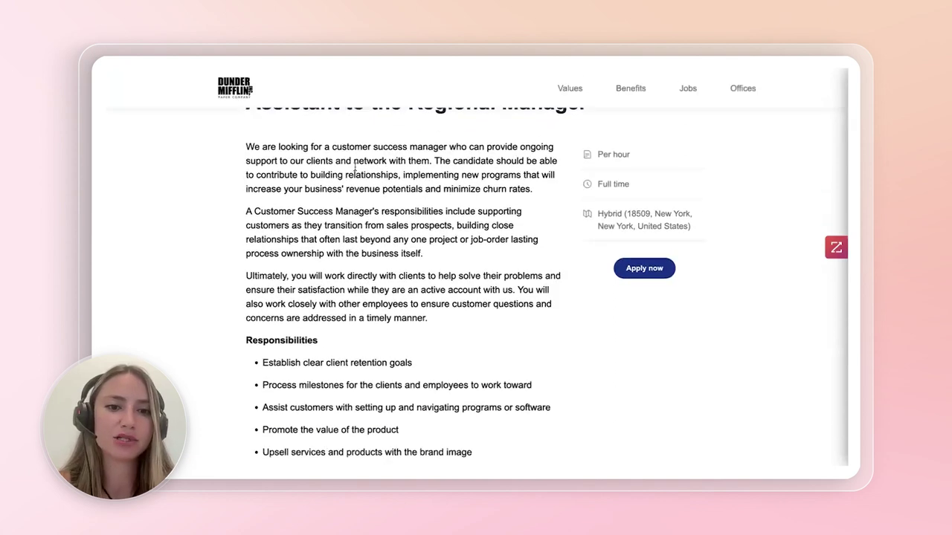
scroll(370, 223, down, 10)
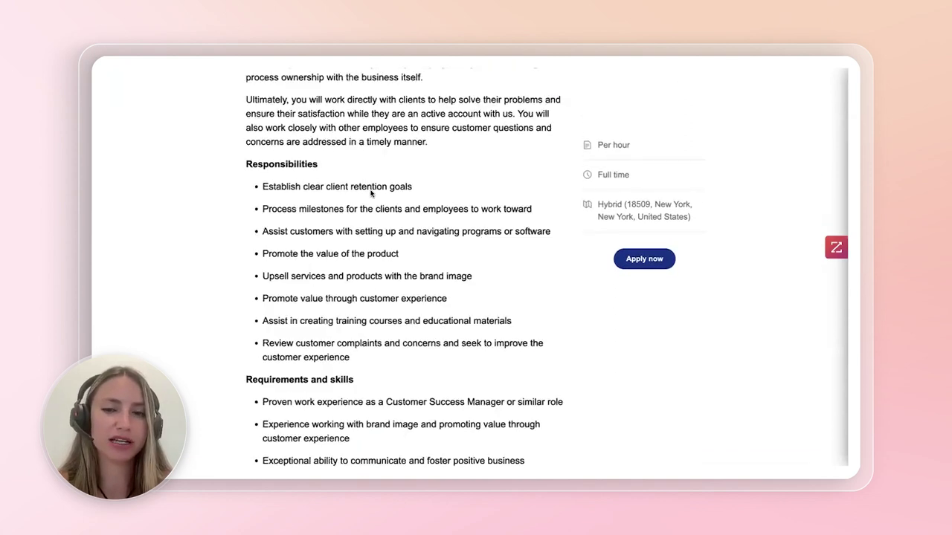
- Open the posting's application form and review its fields, including the visa question
click(644, 259)
scroll(455, 191, down, 4)
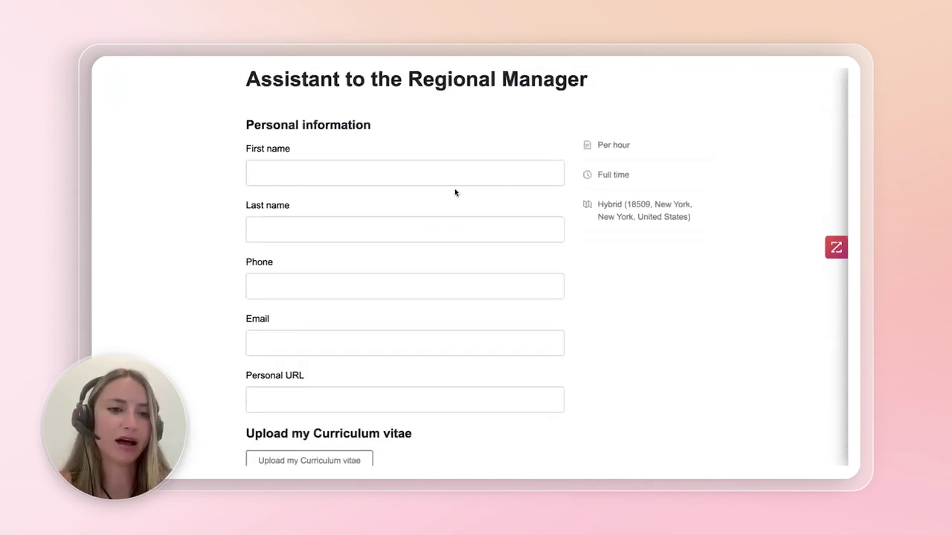
scroll(364, 152, down, 5)
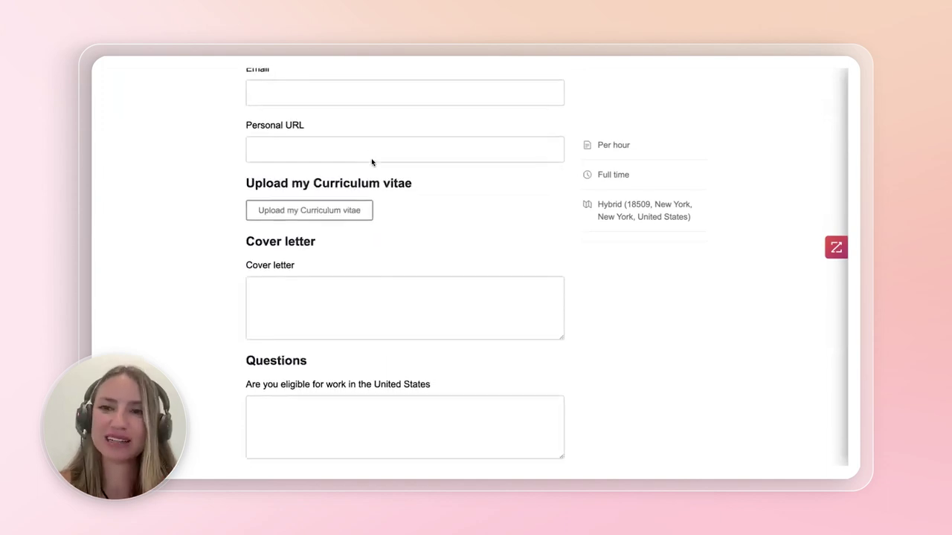
scroll(373, 154, down, 5)
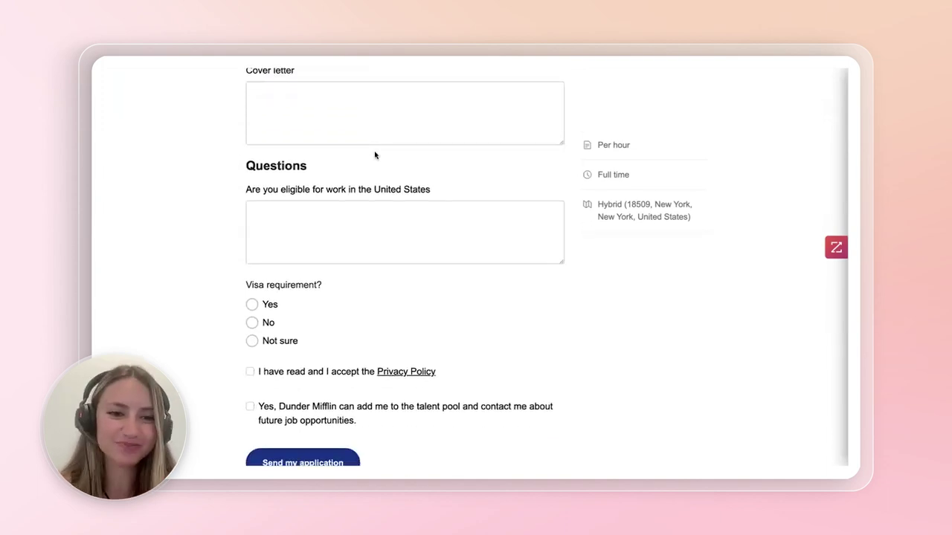
scroll(376, 200, up, 2)
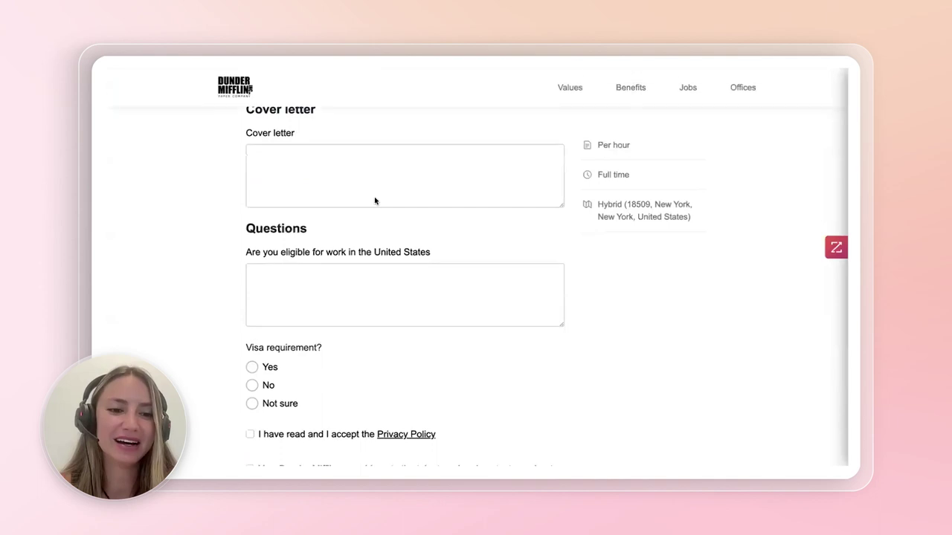
scroll(303, 331, down, 3)
scroll(303, 331, down, 2)
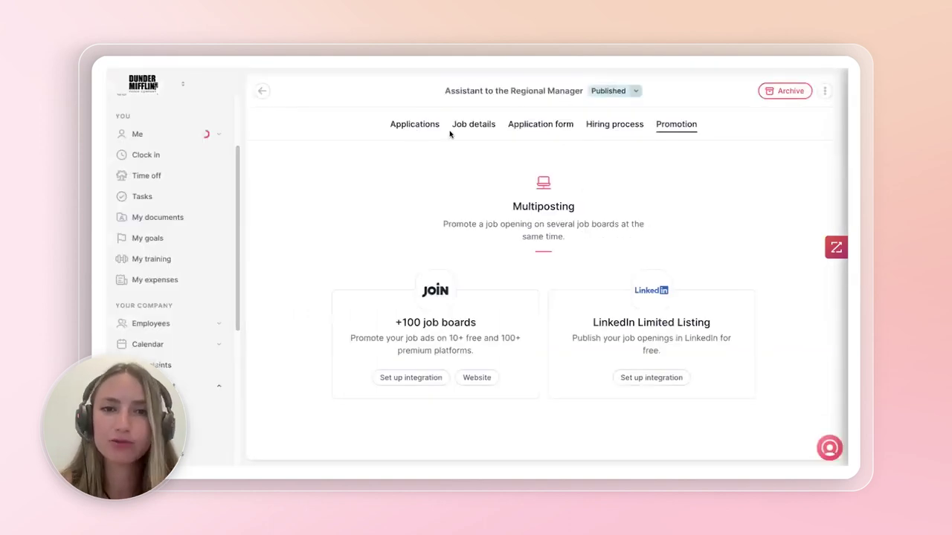
- Review the 25 active applications with their phases and sources, then open a Case Study-phase candidate
click(419, 131)
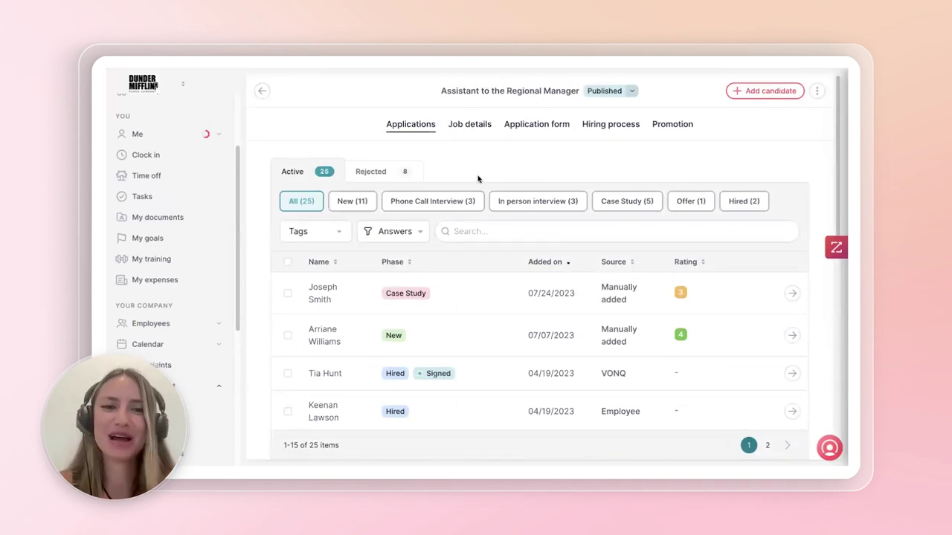
scroll(455, 262, down, 8)
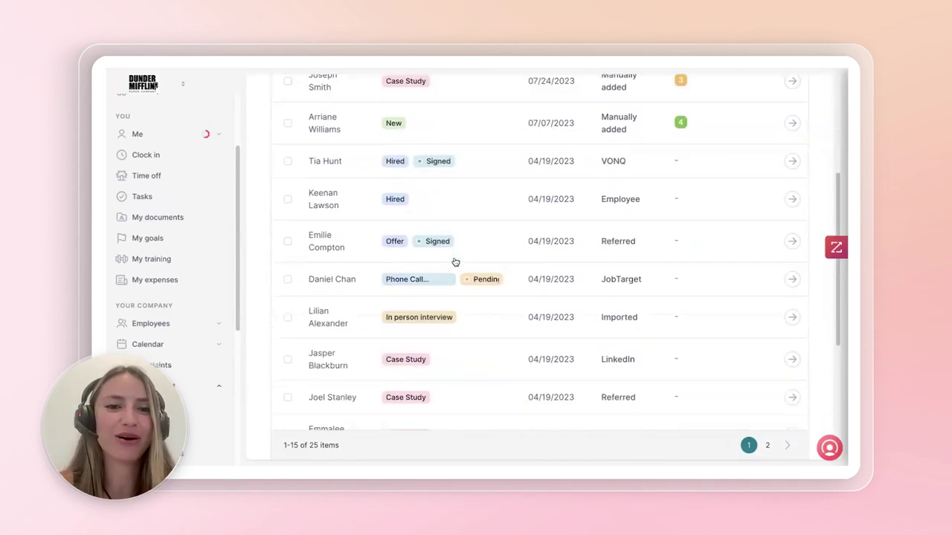
scroll(454, 262, down, 1)
scroll(431, 259, up, 10)
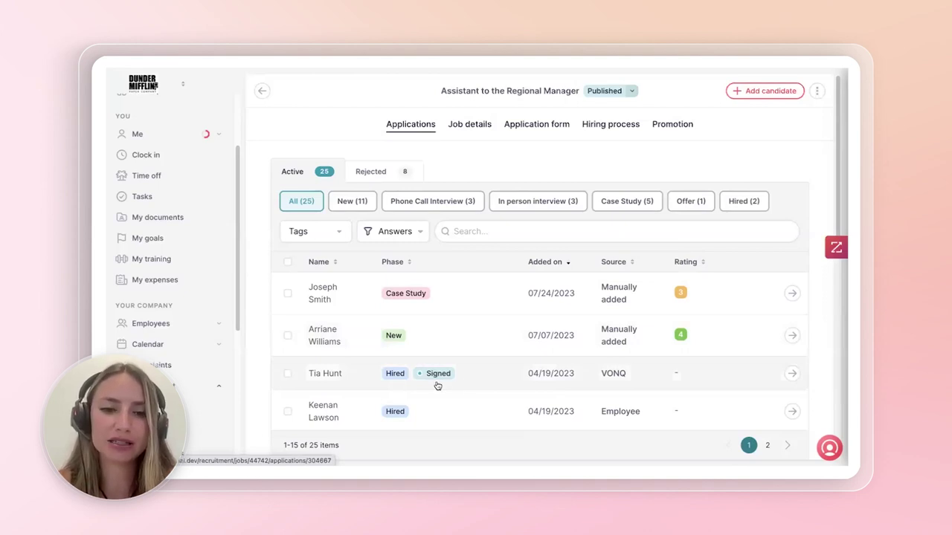
scroll(394, 337, down, 2)
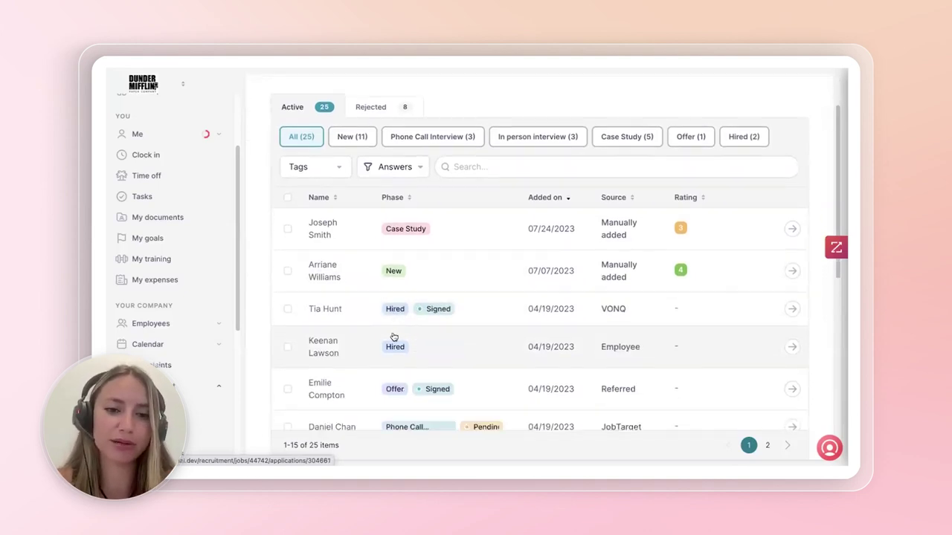
scroll(432, 327, down, 2)
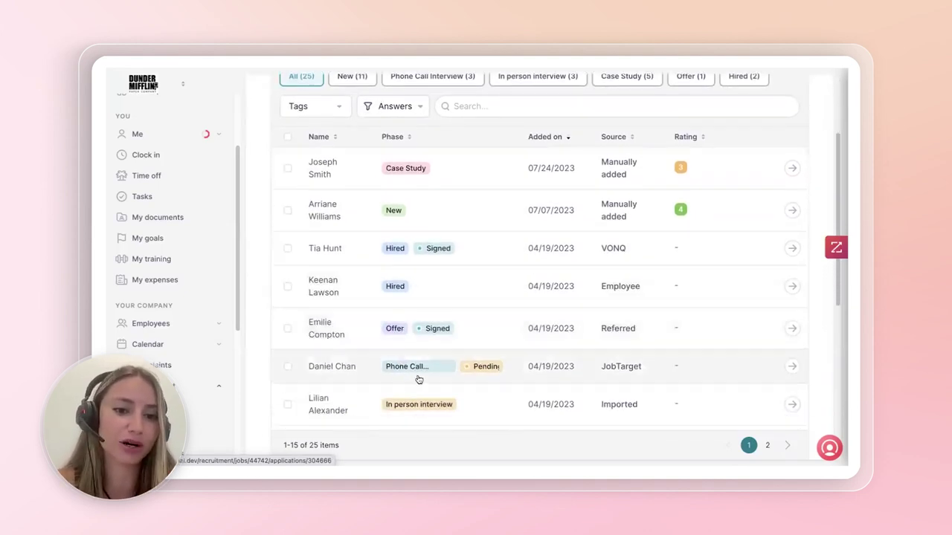
scroll(428, 372, up, 4)
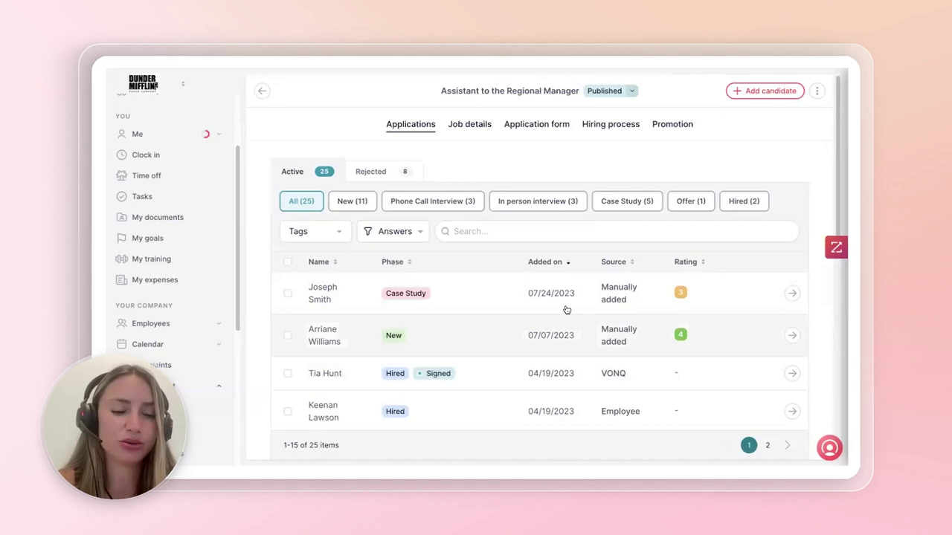
click(470, 301)
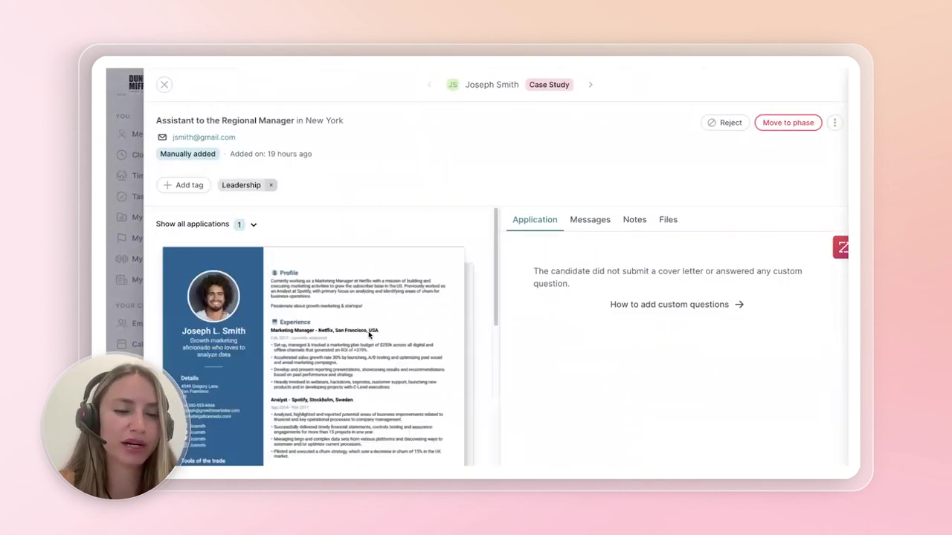
- Start a message greeting the candidate by name and load the 'Personal - Thanks Applying' template
scroll(379, 331, down, 5)
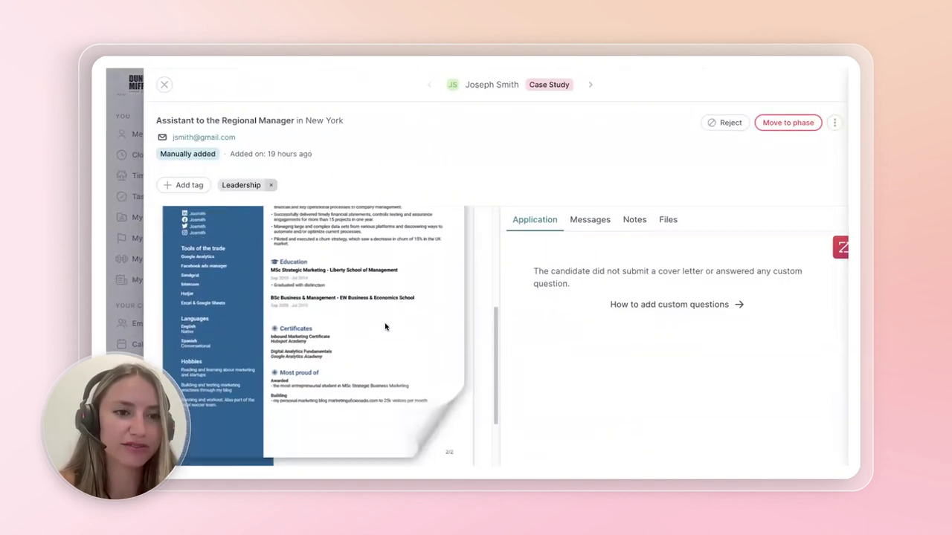
scroll(384, 323, up, 10)
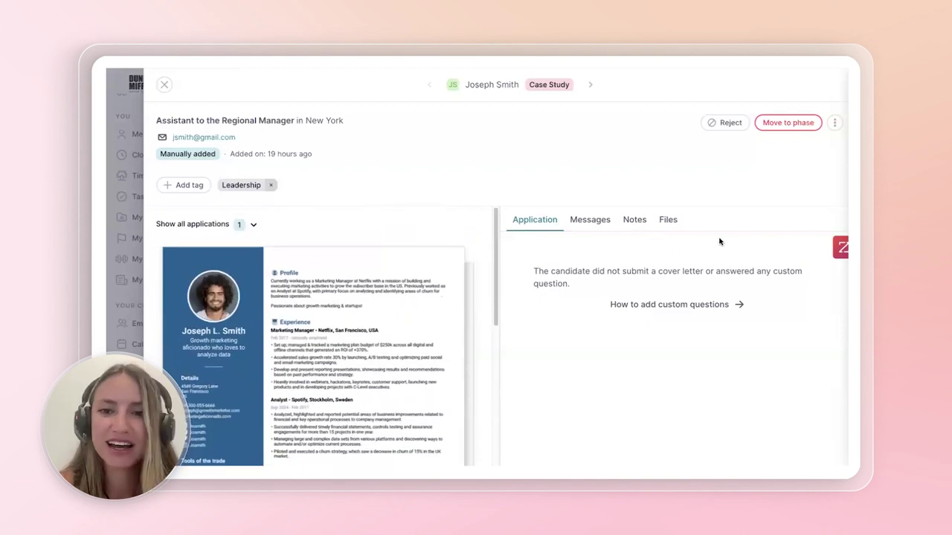
click(593, 221)
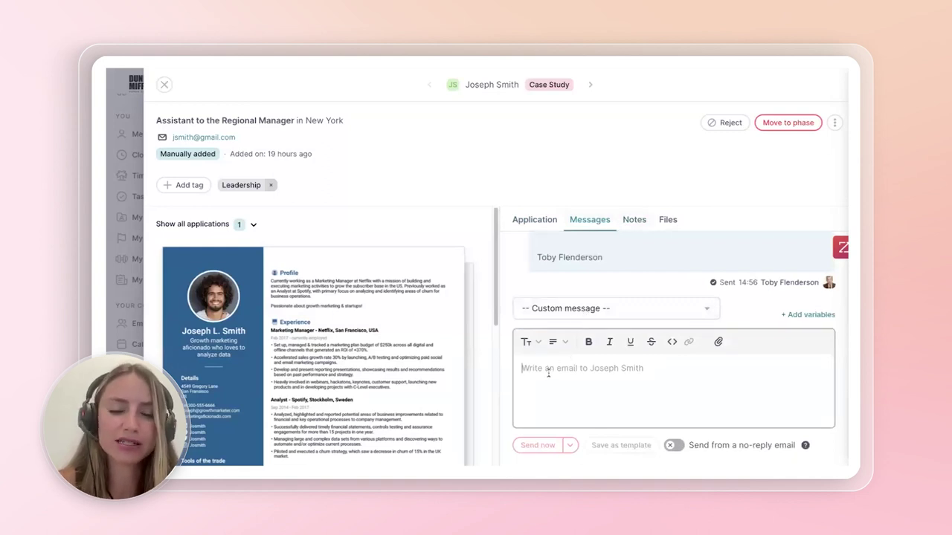
text(Hi John)
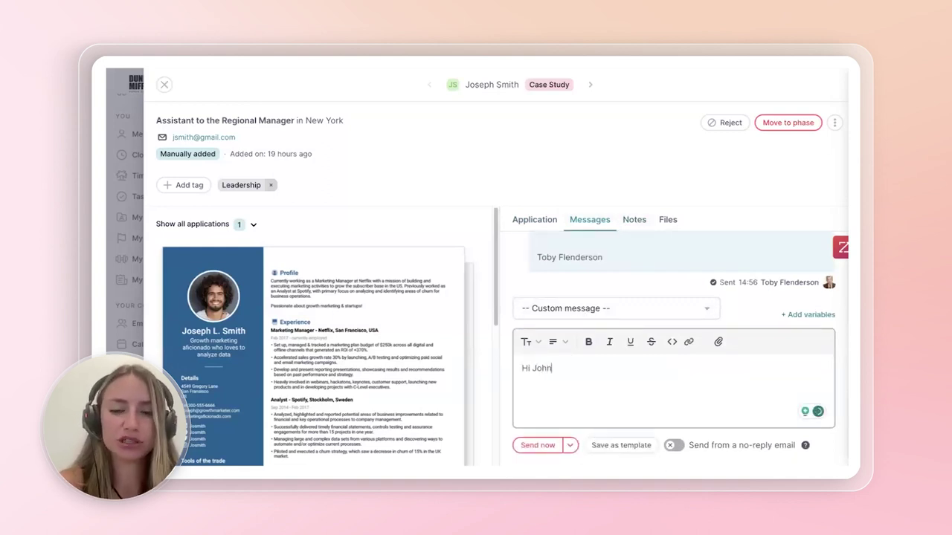
click(586, 309)
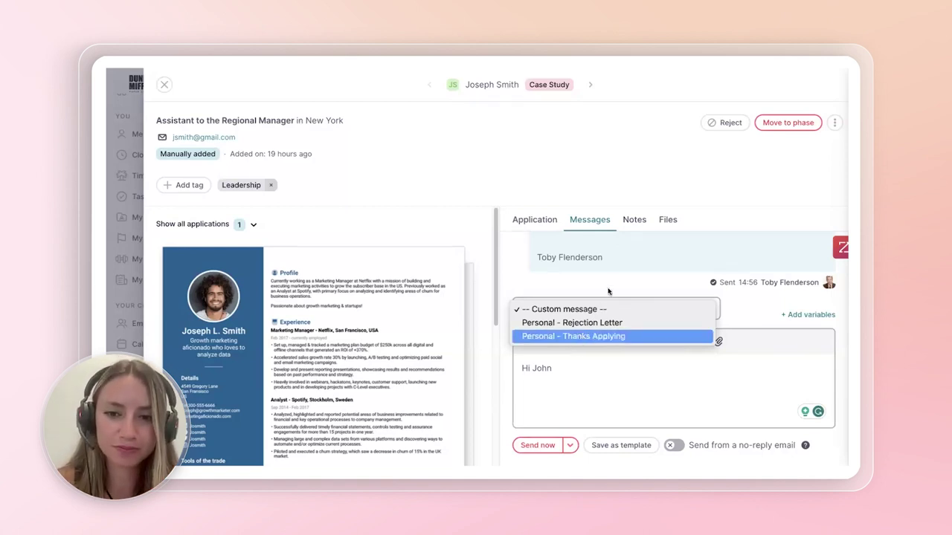
click(601, 378)
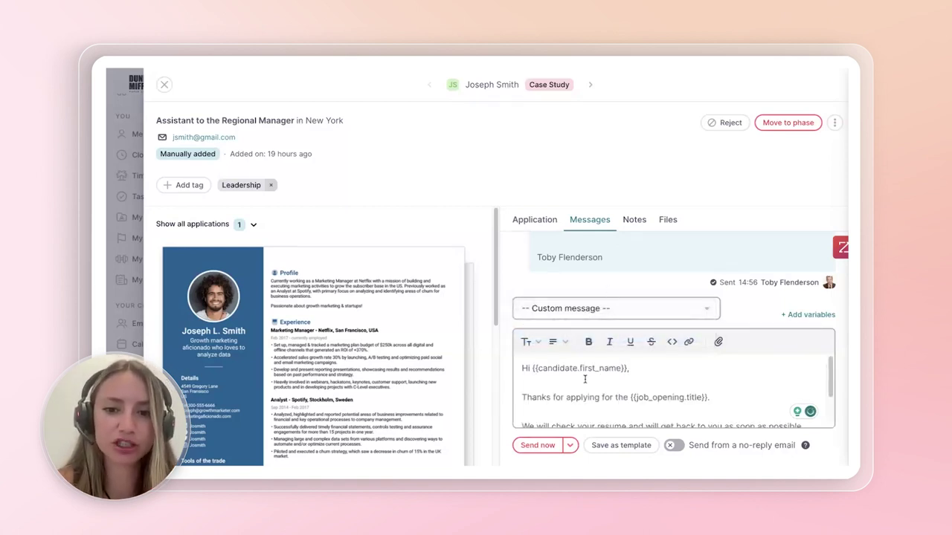
- Review the drafted message and check the Send now timing options without sending
scroll(641, 380, down, 1)
scroll(641, 369, up, 1)
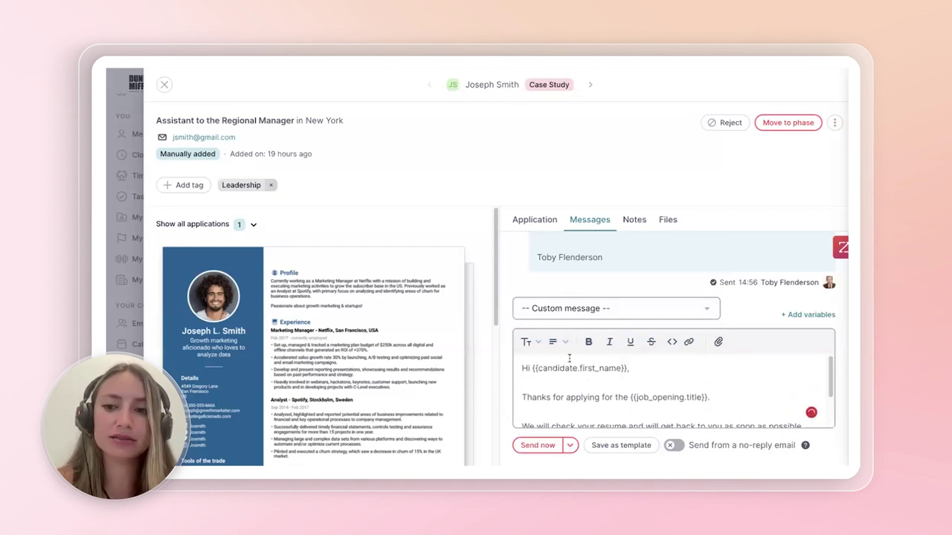
scroll(567, 364, down, 2)
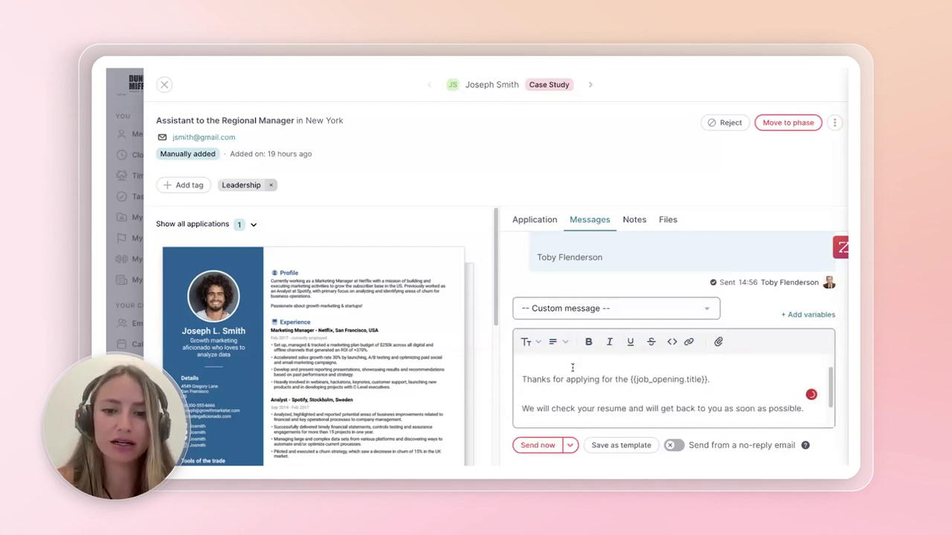
scroll(575, 372, up, 3)
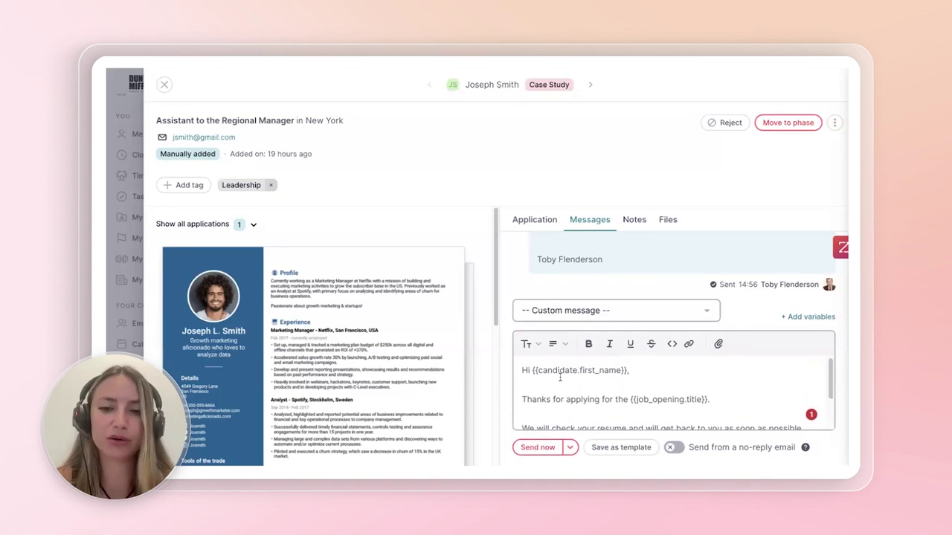
scroll(659, 380, down, 1)
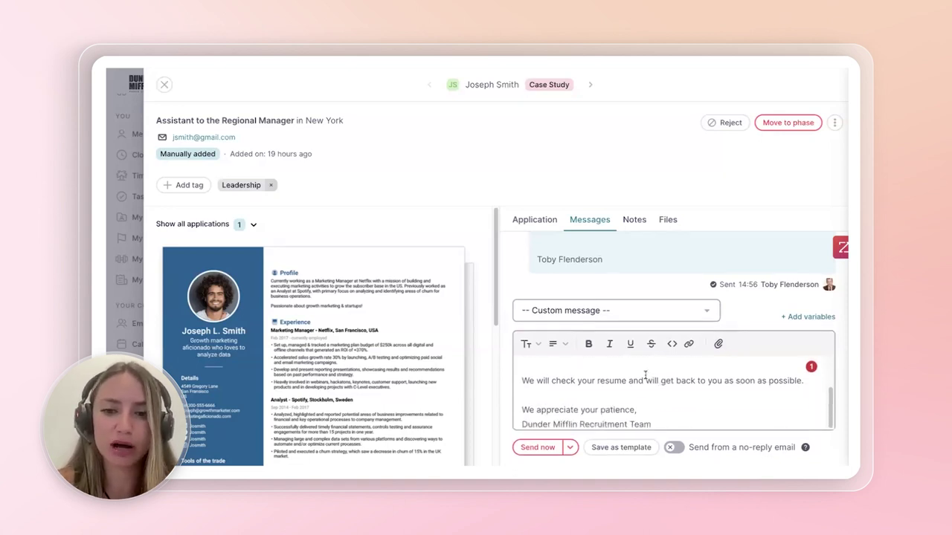
scroll(645, 379, up, 3)
scroll(676, 383, down, 3)
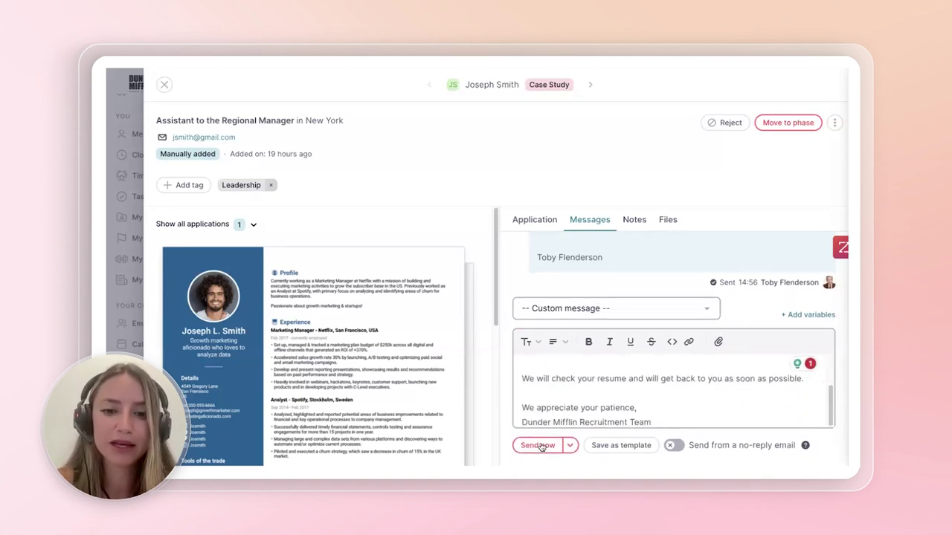
click(569, 445)
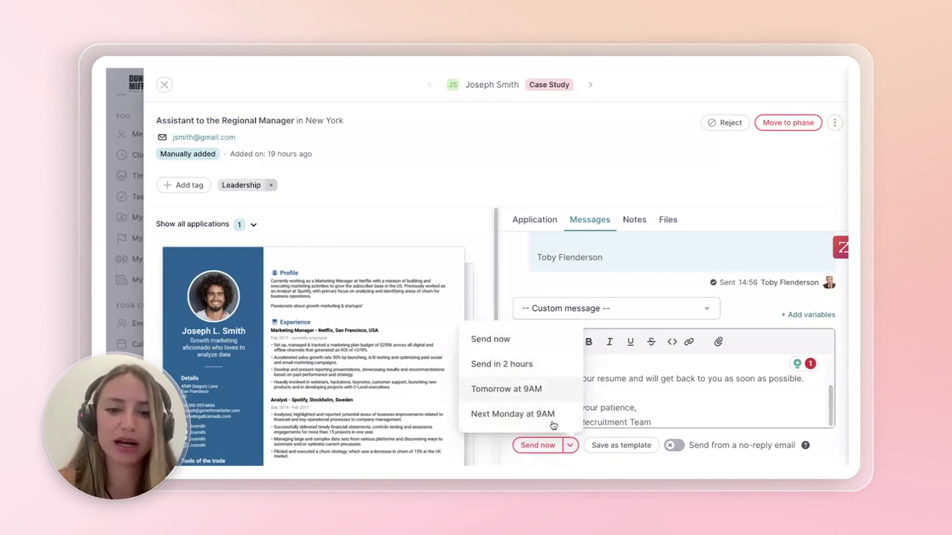
click(570, 444)
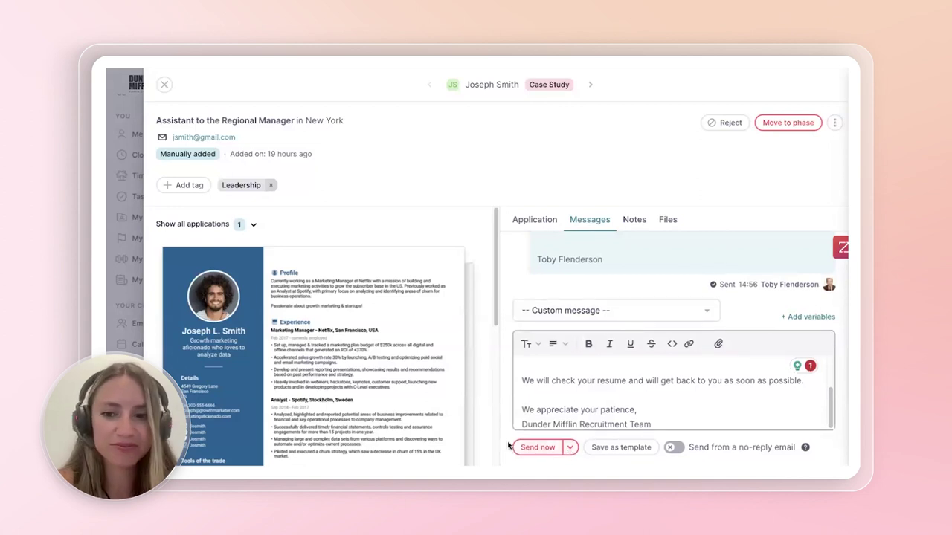
click(636, 221)
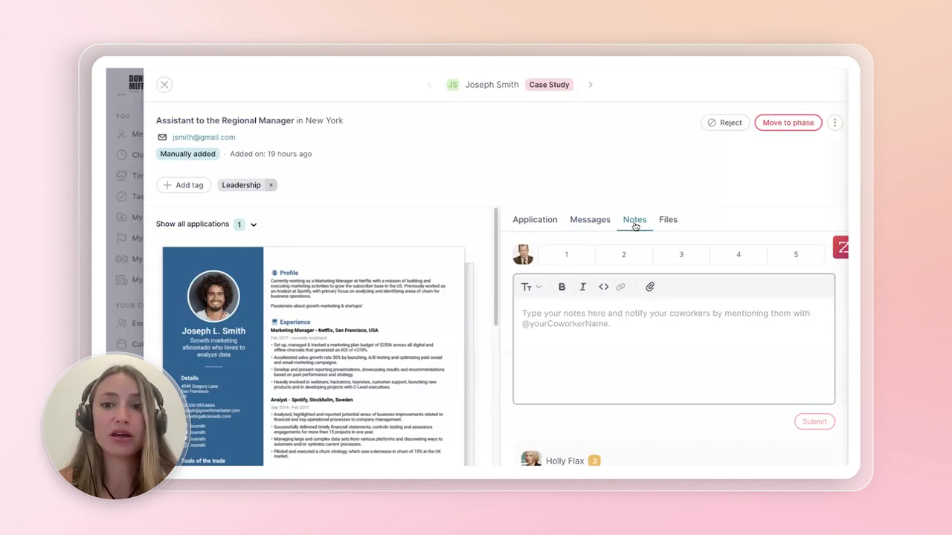
- Scroll through coworkers' comments and check the Add tag list without adding a tag
scroll(650, 238, down, 1)
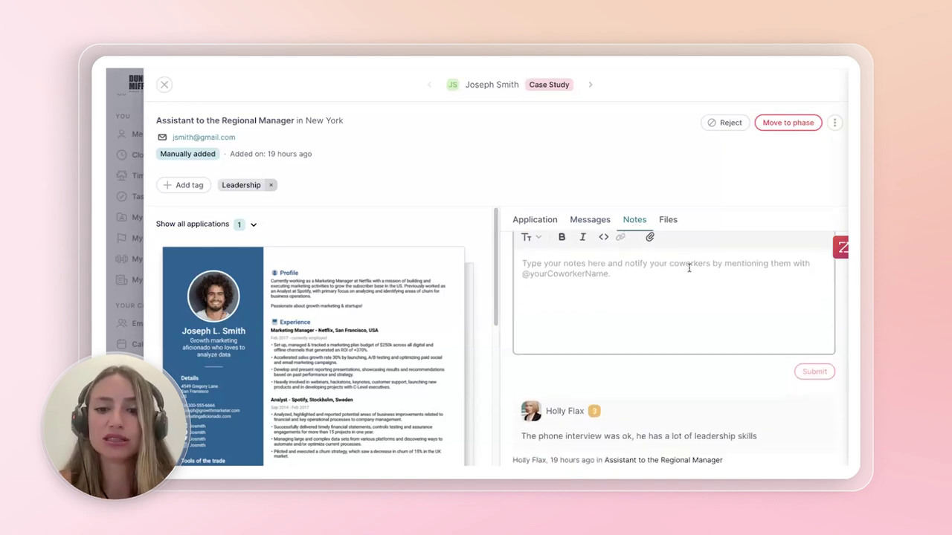
scroll(629, 295, up, 1)
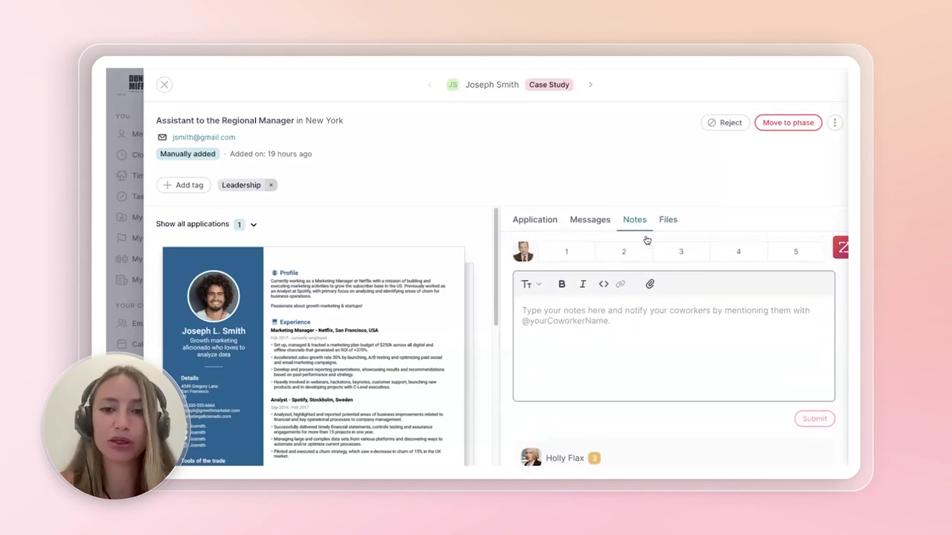
scroll(644, 310, down, 3)
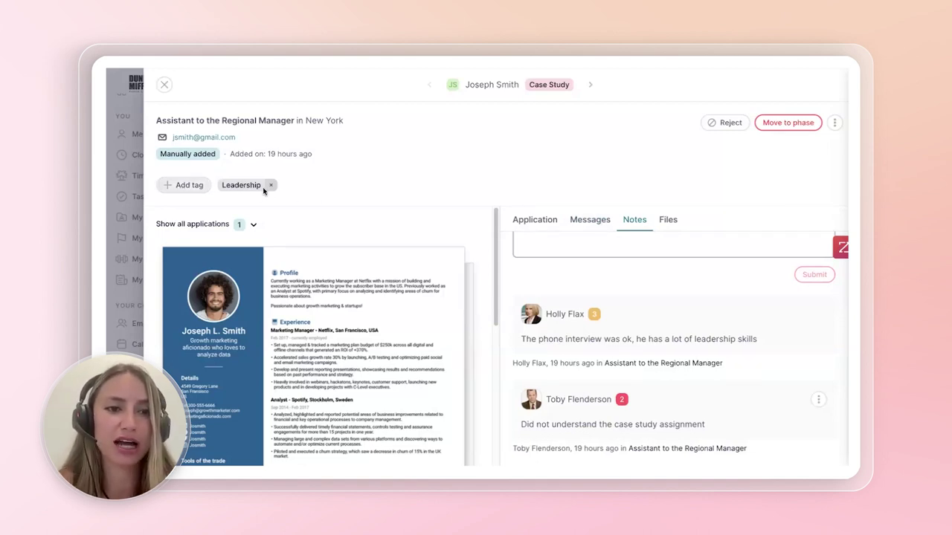
click(192, 186)
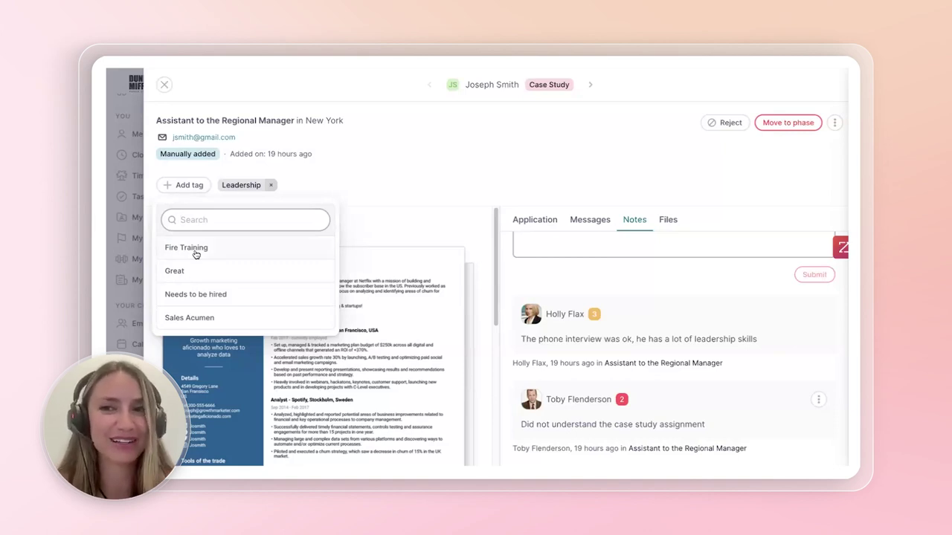
click(354, 190)
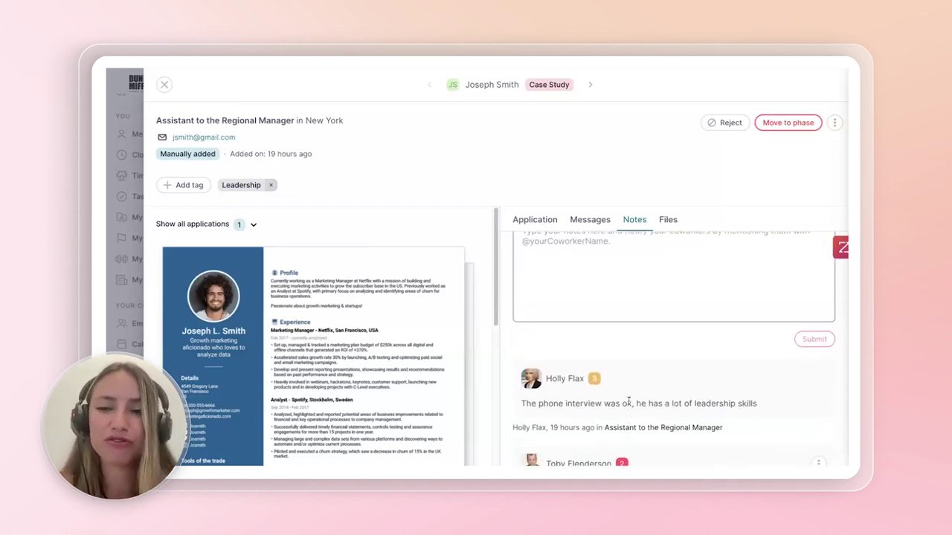
- Check the application's extra actions menu, then start rejecting the candidate
scroll(621, 374, up, 2)
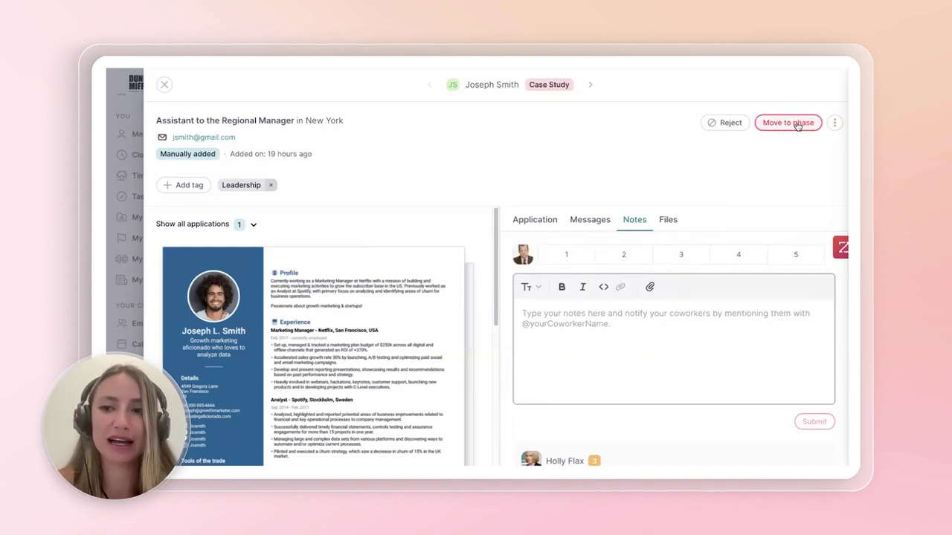
click(836, 122)
click(837, 121)
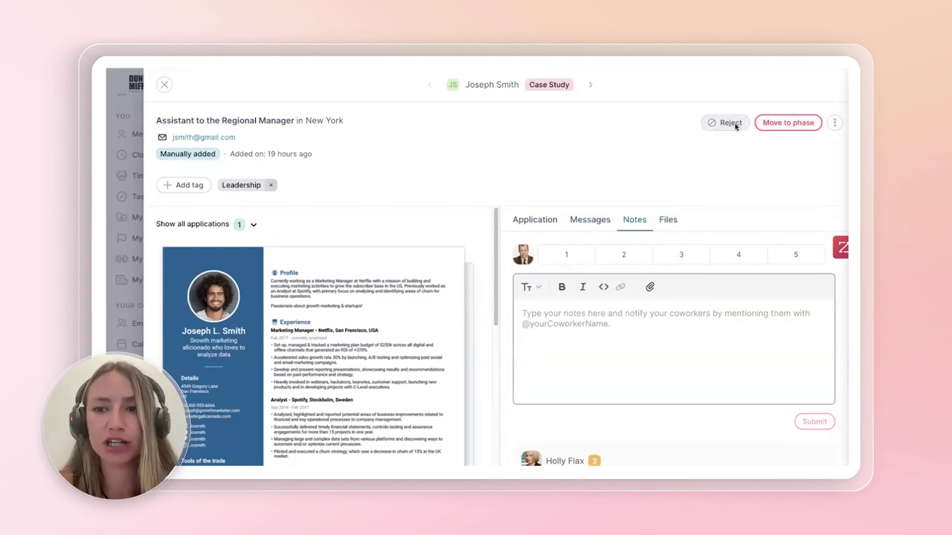
click(730, 123)
- Cancel the rejection and replace the message body with the 'Personal - Rejection Letter' template
click(462, 240)
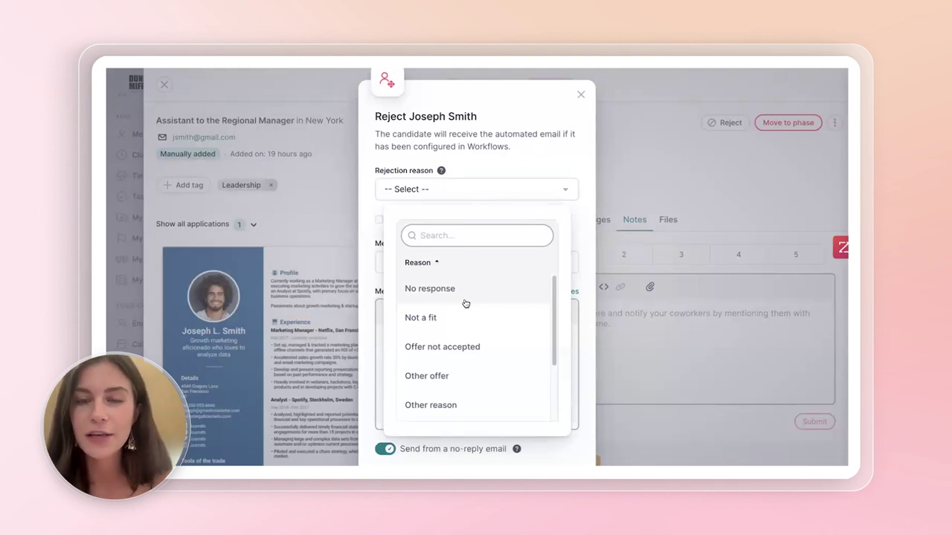
click(581, 94)
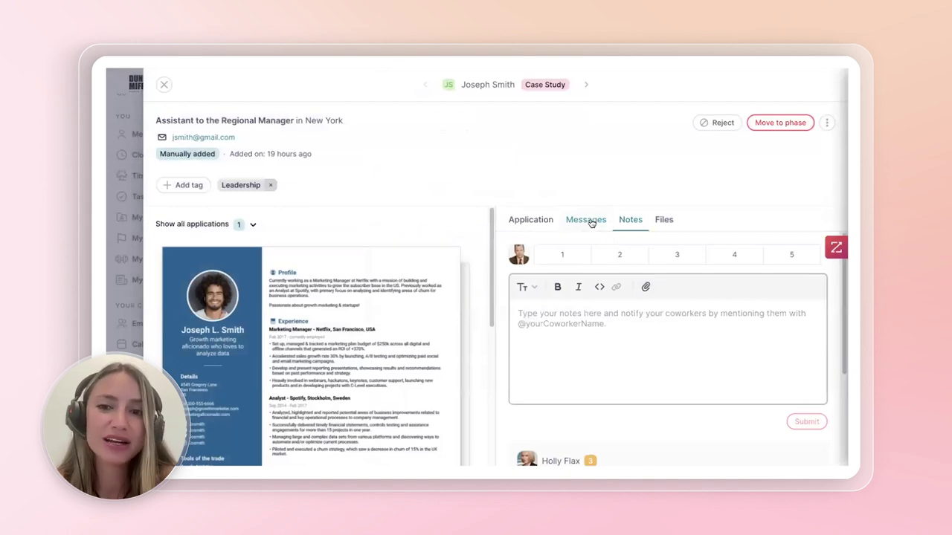
click(592, 221)
scroll(642, 359, down, 2)
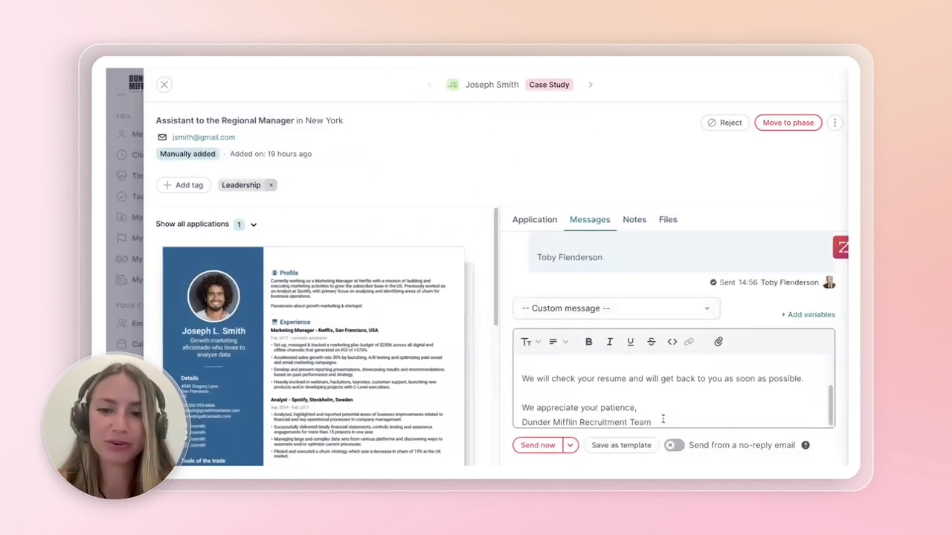
key(ctrl+a)
key(BackSpace)
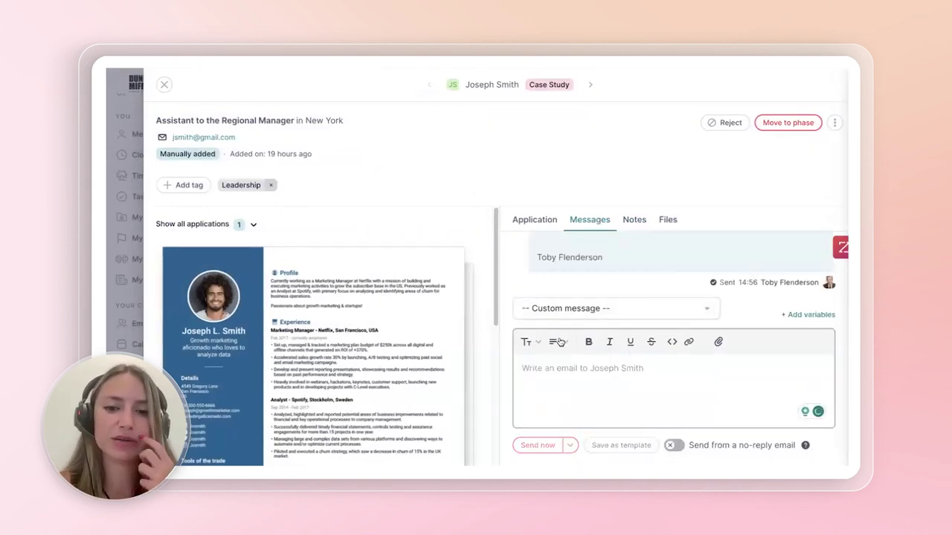
click(569, 312)
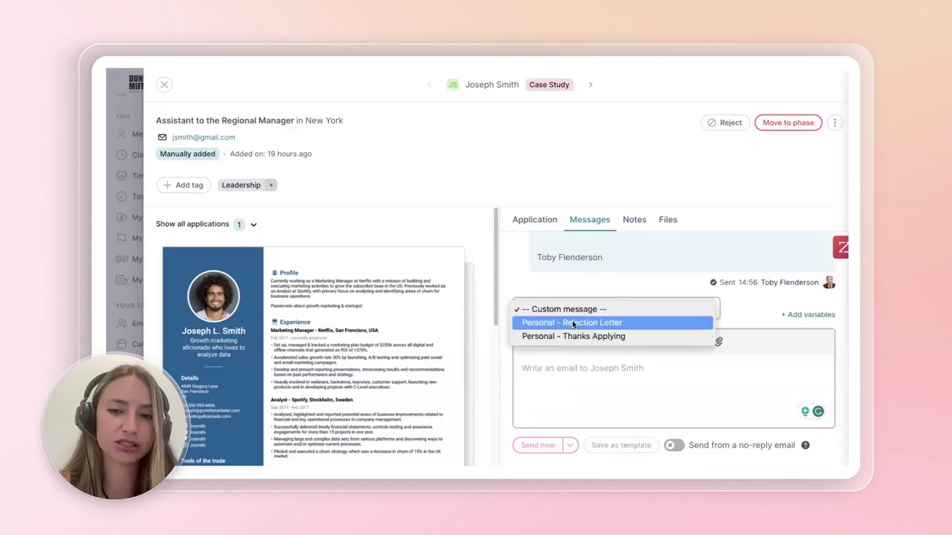
click(580, 336)
- Schedule the Rejection Letter message to send tomorrow at 9:00 AM
scroll(566, 389, down, 2)
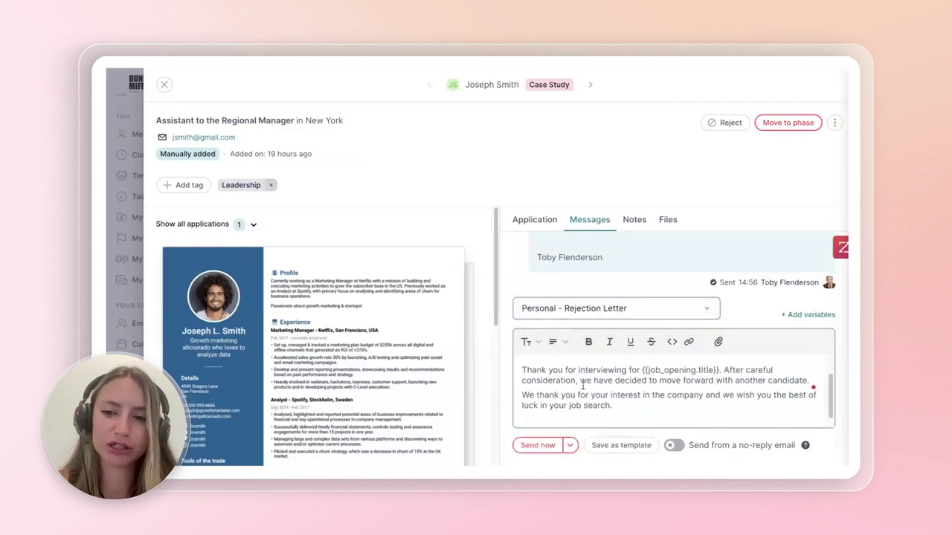
scroll(573, 390, down, 1)
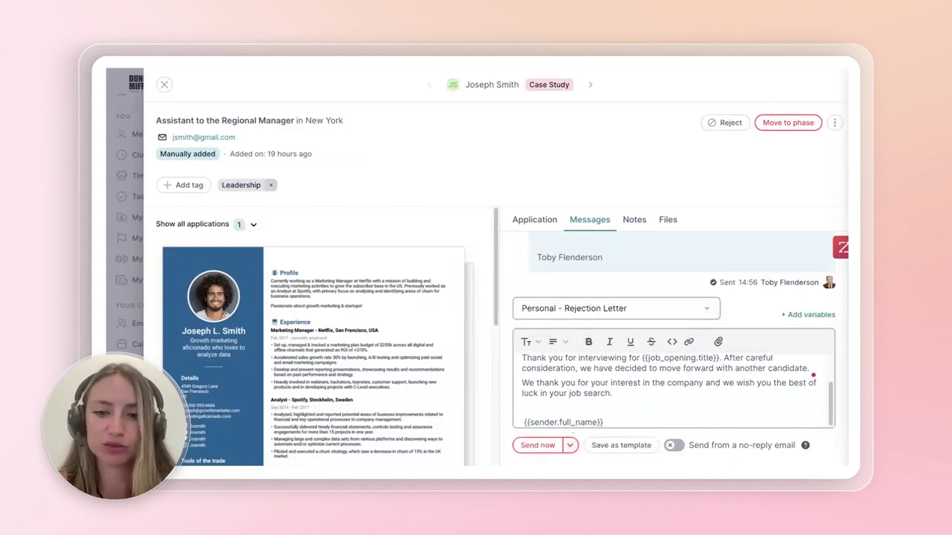
click(571, 446)
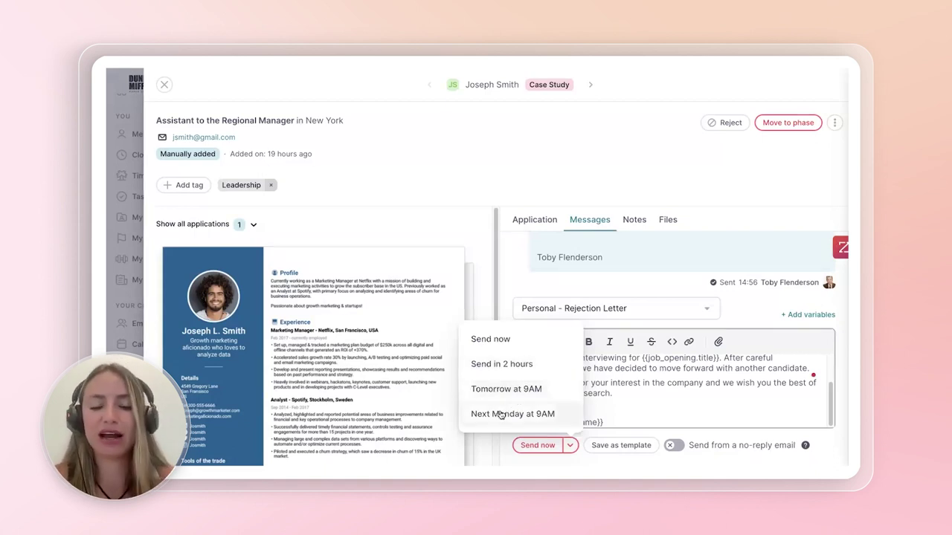
click(577, 395)
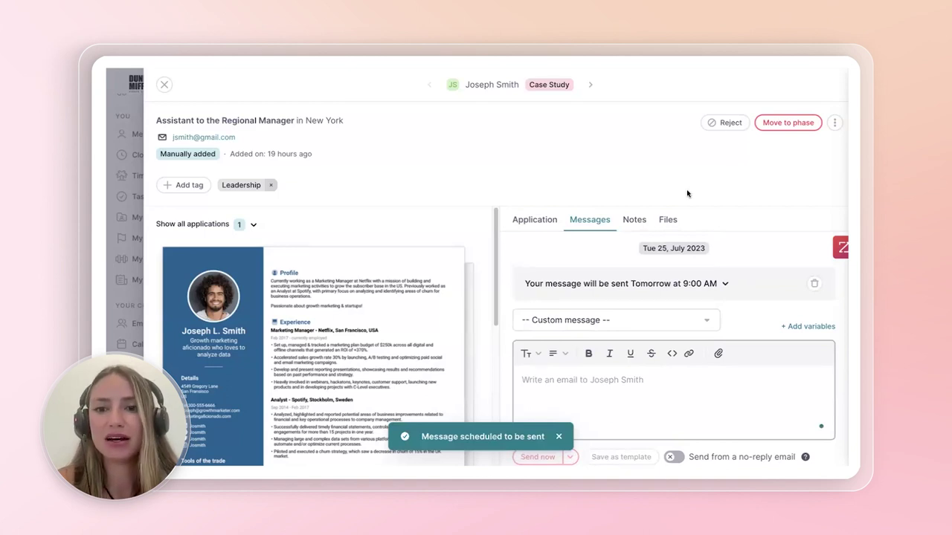
click(737, 124)
- Choose Underqualified as the rejection reason and save the candidate in the Talent Pool
click(484, 239)
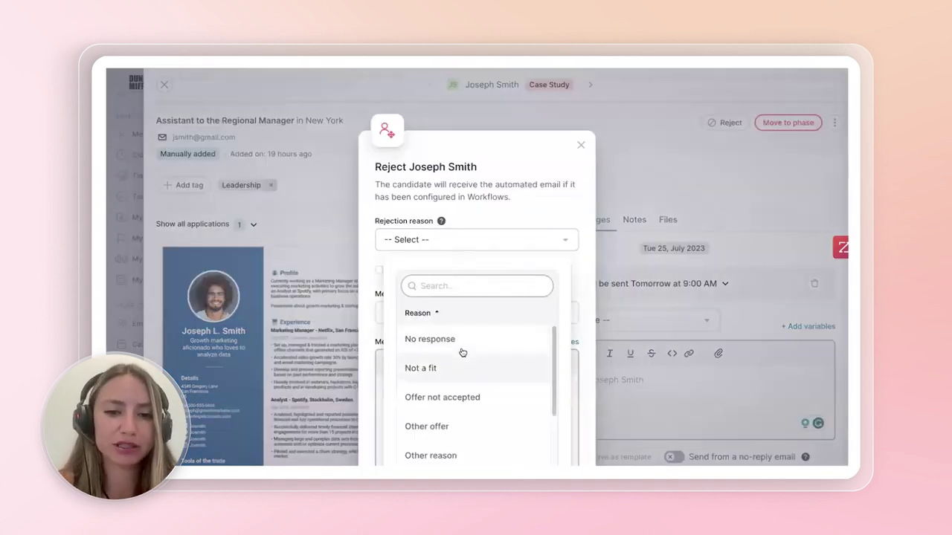
scroll(494, 320, down, 3)
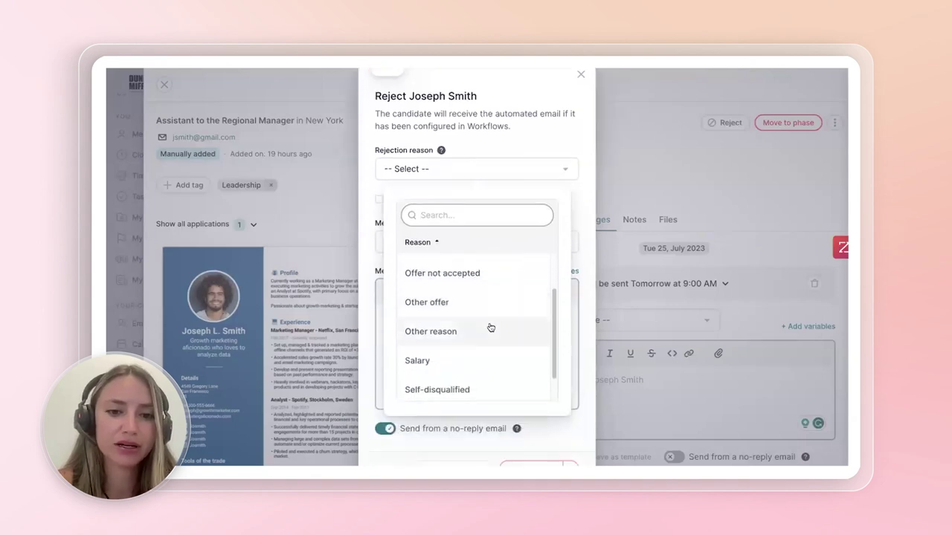
scroll(476, 342, down, 2)
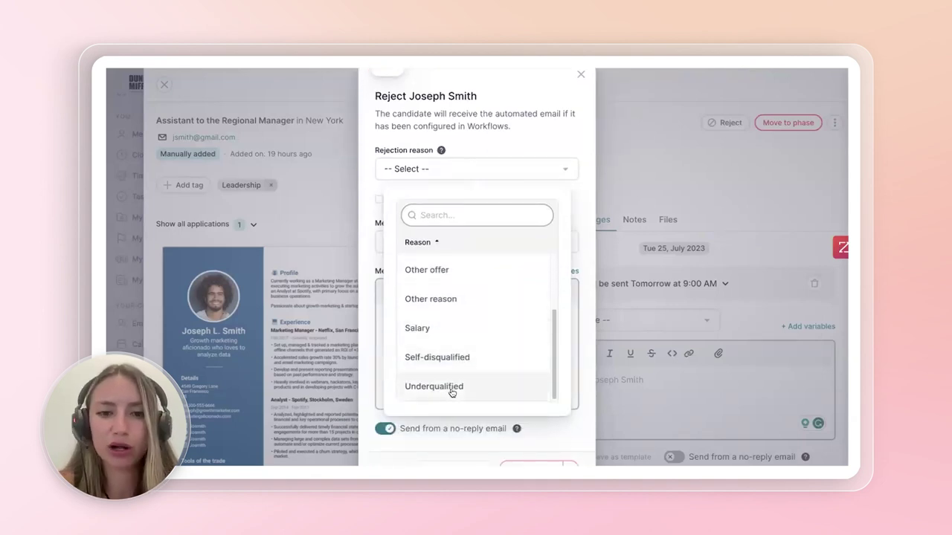
click(452, 389)
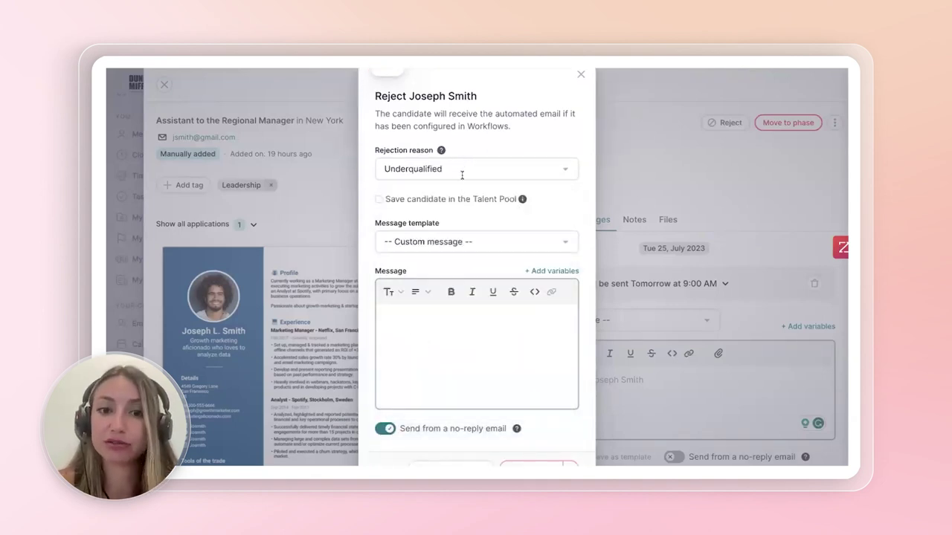
click(431, 243)
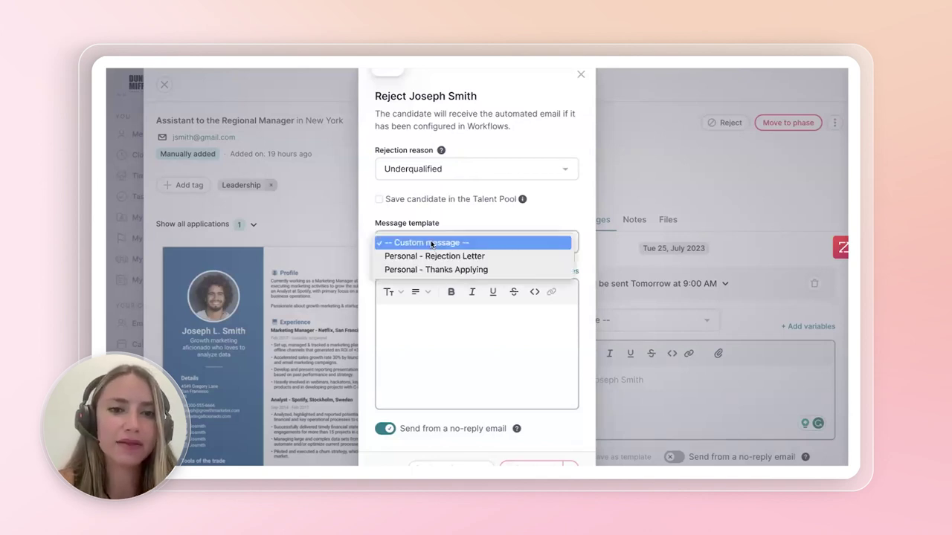
click(382, 199)
click(380, 200)
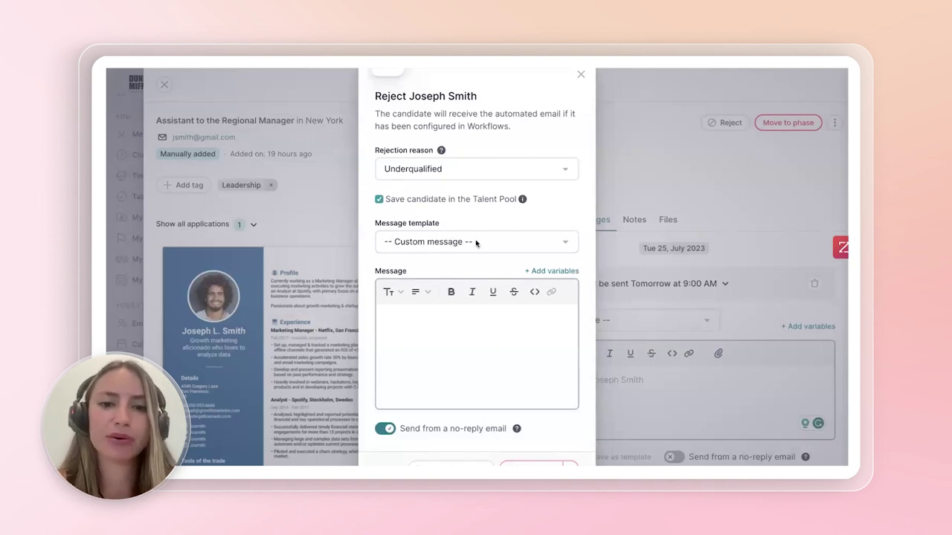
- Pick the 'Personal - Rejection Letter' template, reject without sending an email, and close the panel
click(465, 245)
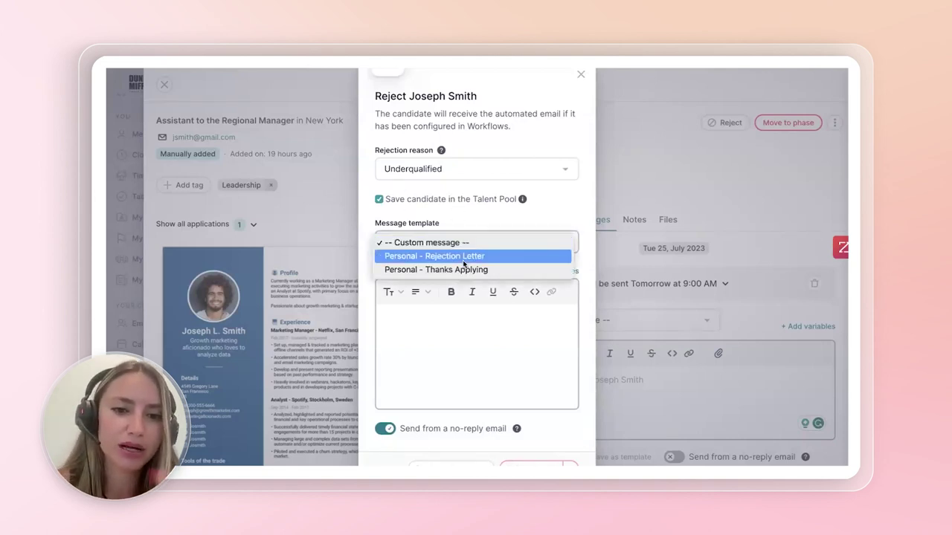
click(434, 256)
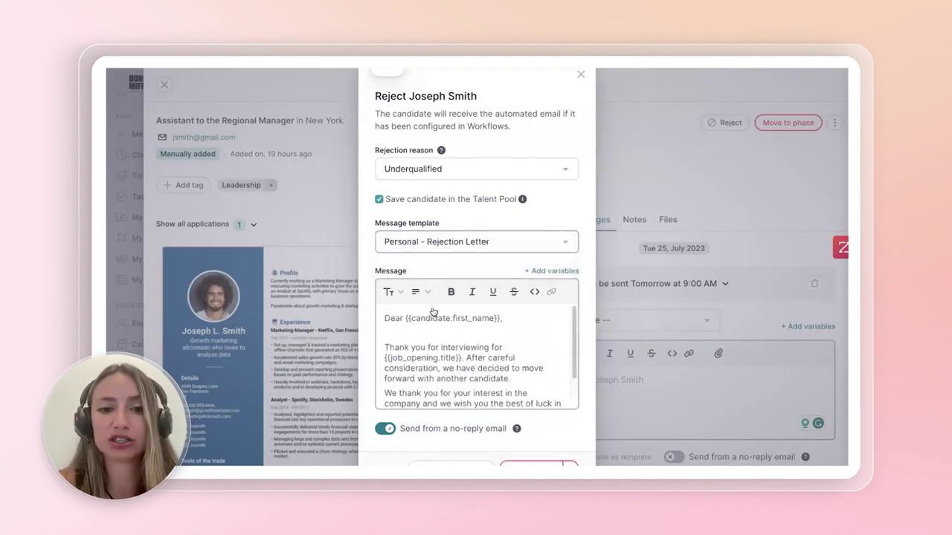
scroll(446, 335, down, 1)
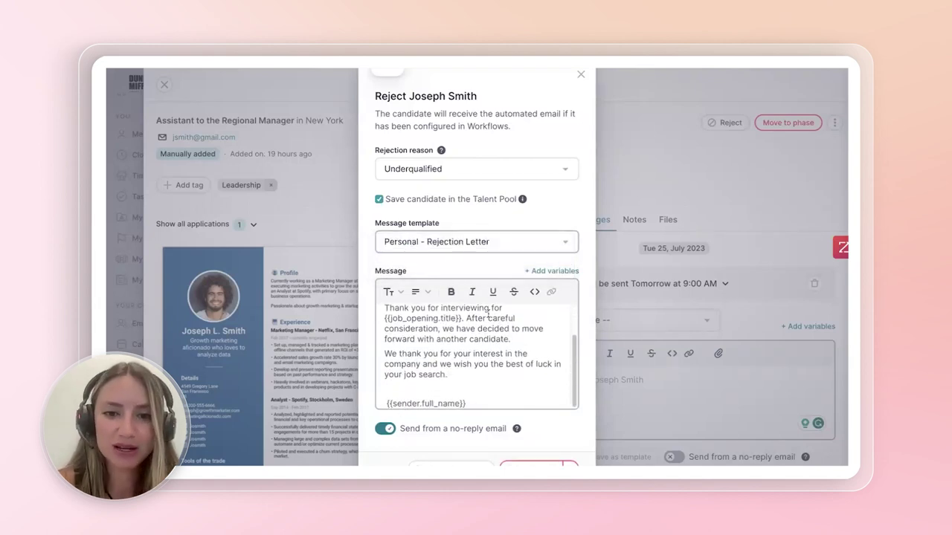
scroll(484, 349, up, 2)
scroll(492, 322, down, 4)
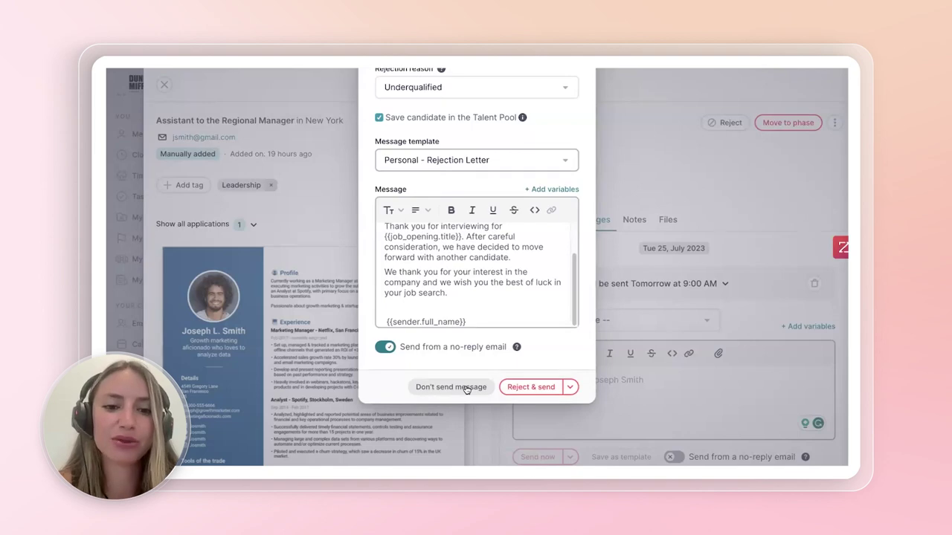
click(462, 387)
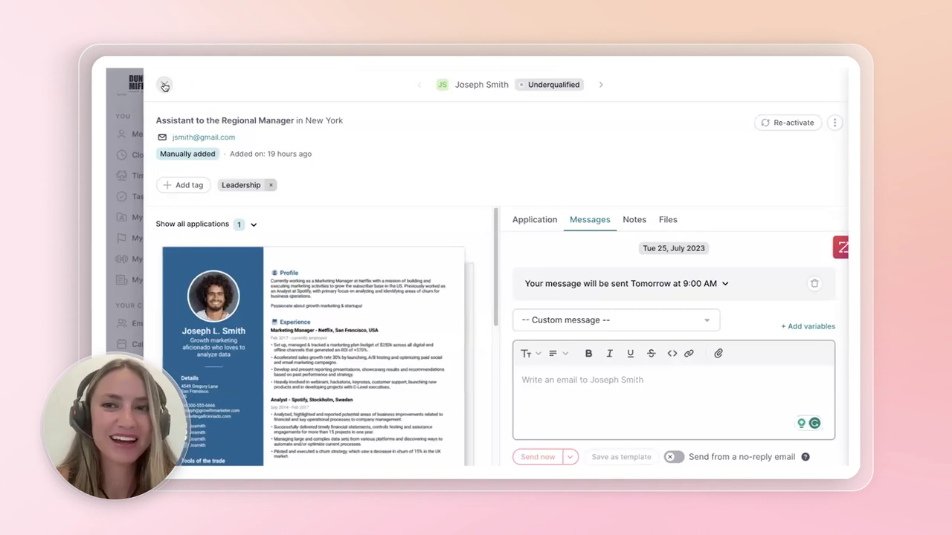
click(164, 87)
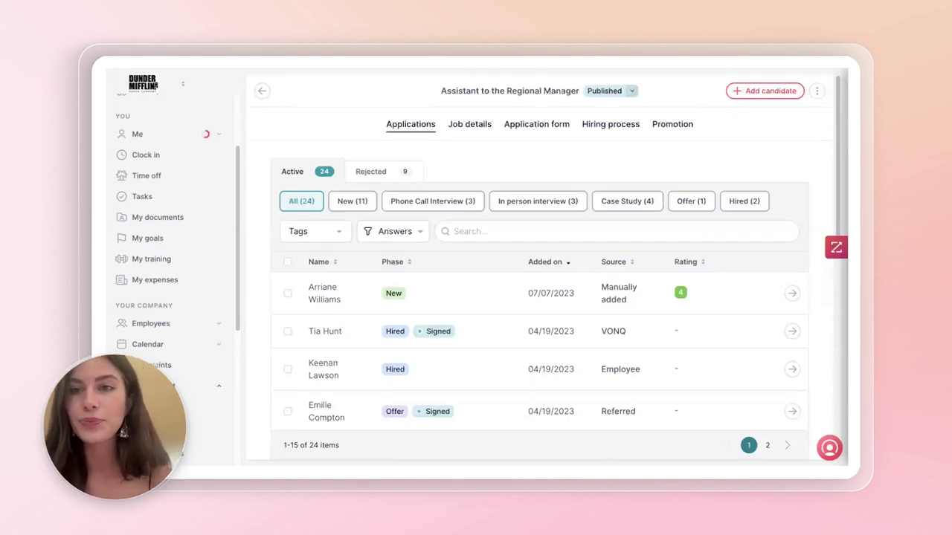
click(379, 175)
scroll(382, 312, down, 3)
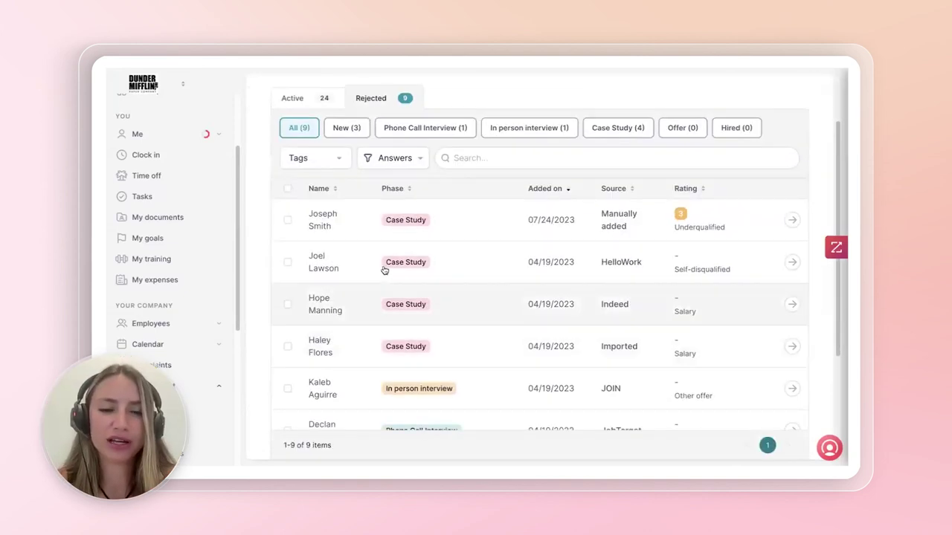
scroll(365, 170, down, 1)
scroll(365, 181, up, 3)
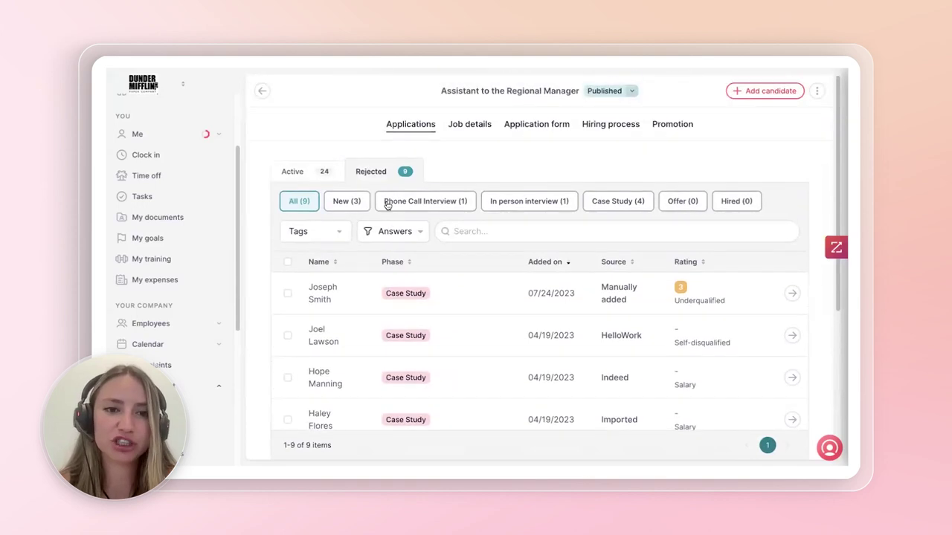
click(301, 172)
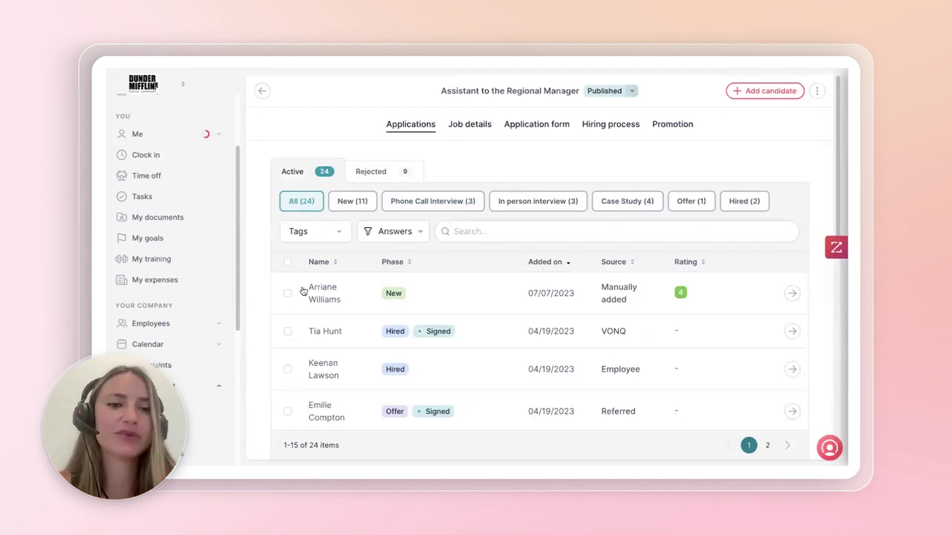
click(483, 299)
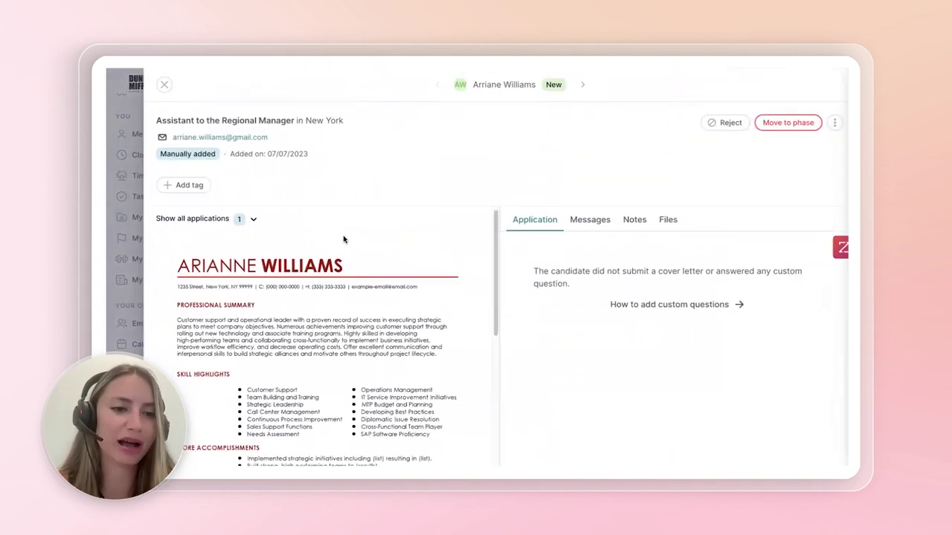
- Review the first active candidate's messages and the team's notes
scroll(342, 253, down, 5)
scroll(360, 275, down, 4)
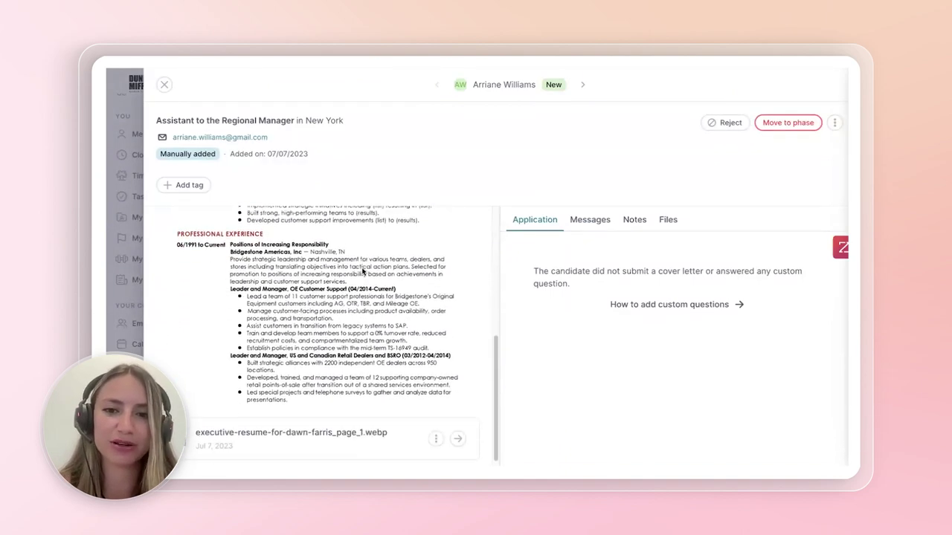
scroll(360, 273, up, 10)
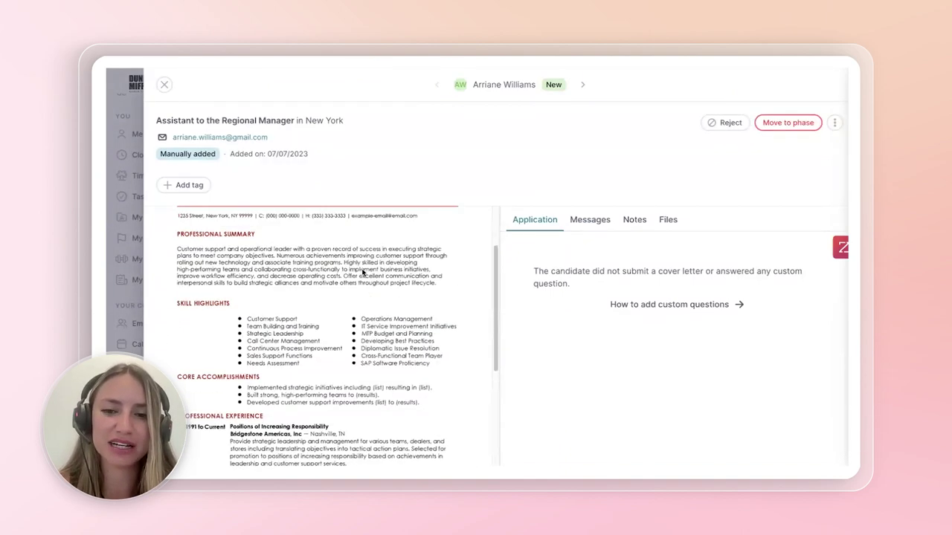
click(587, 225)
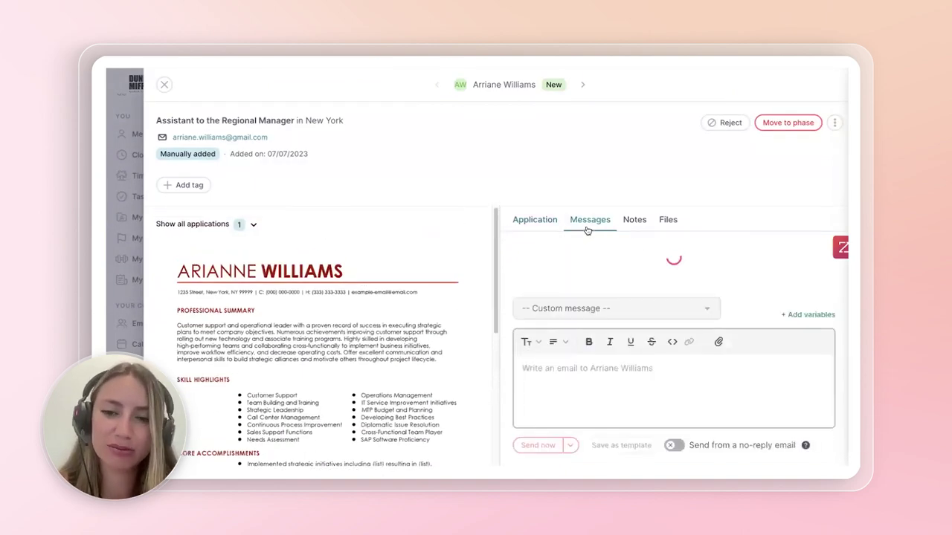
click(636, 223)
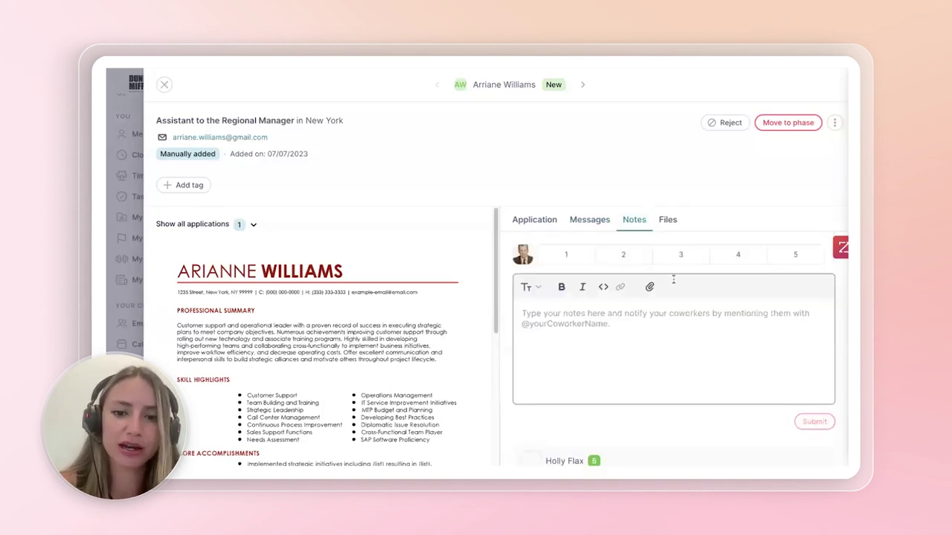
scroll(669, 306, down, 3)
scroll(633, 320, down, 1)
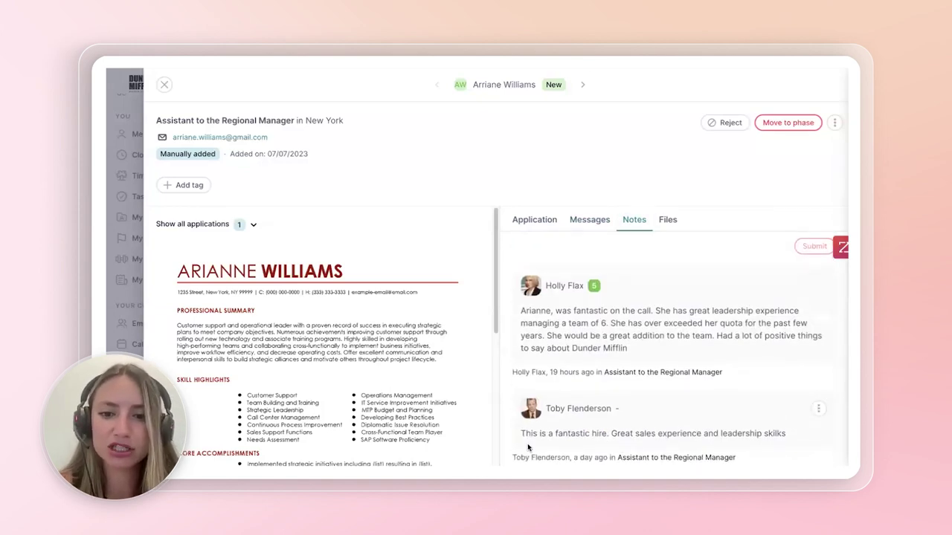
scroll(703, 443, down, 2)
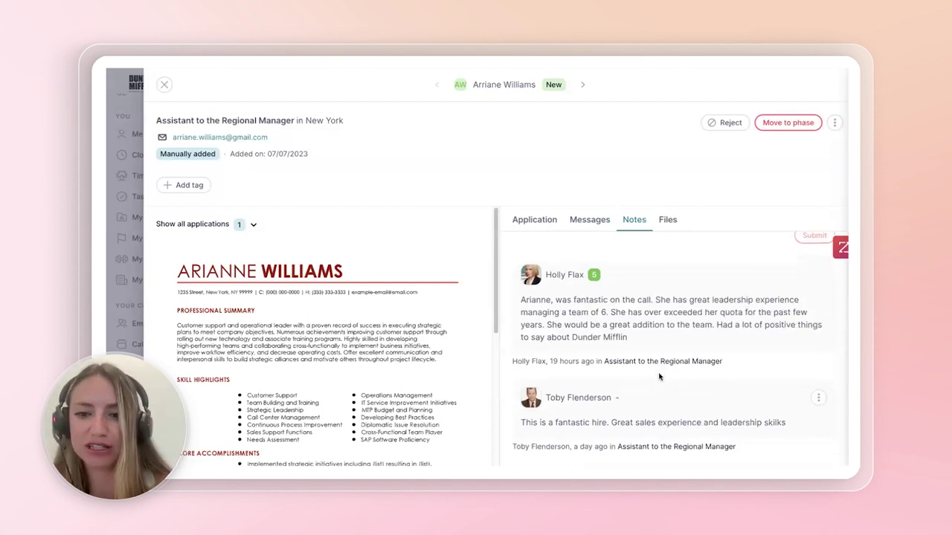
scroll(698, 366, up, 3)
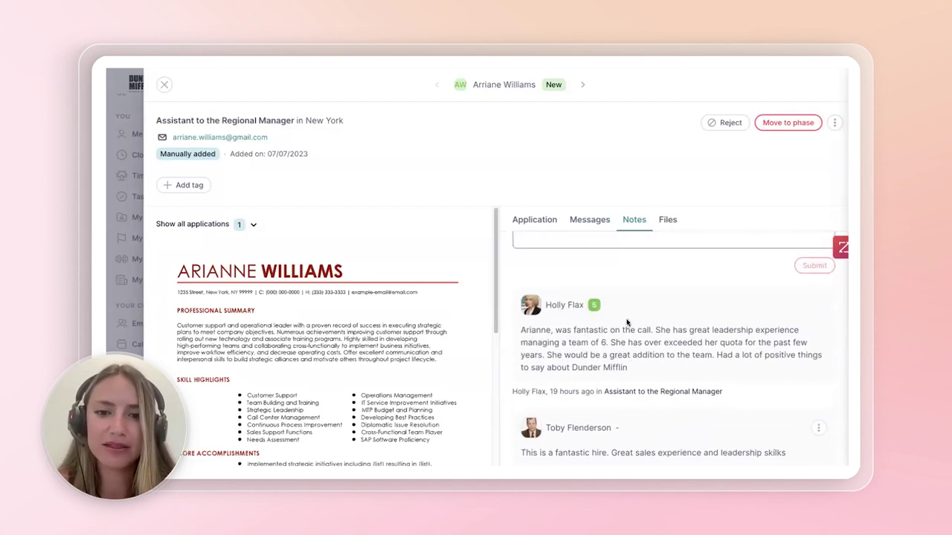
scroll(702, 355, up, 4)
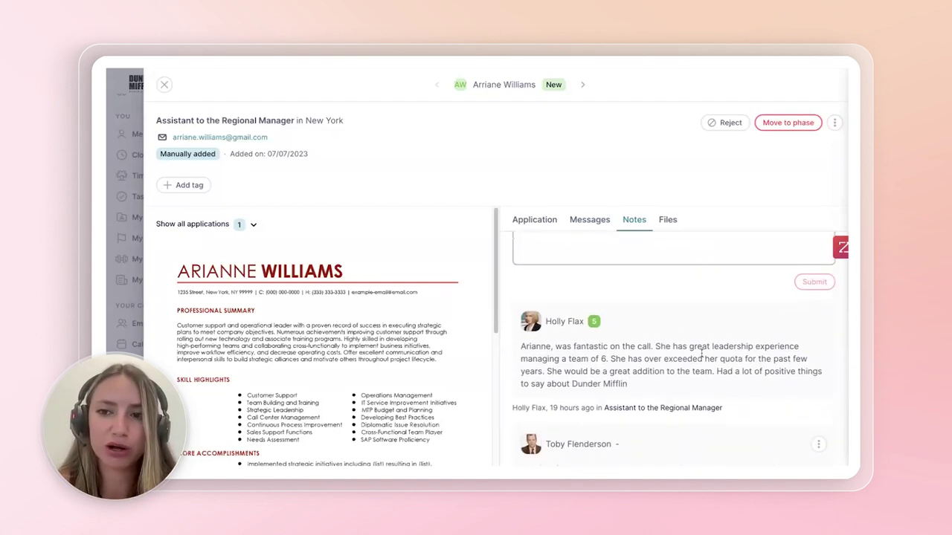
- Advance the candidate through Phone Call Interview and In person interview to the Offer phase
click(797, 131)
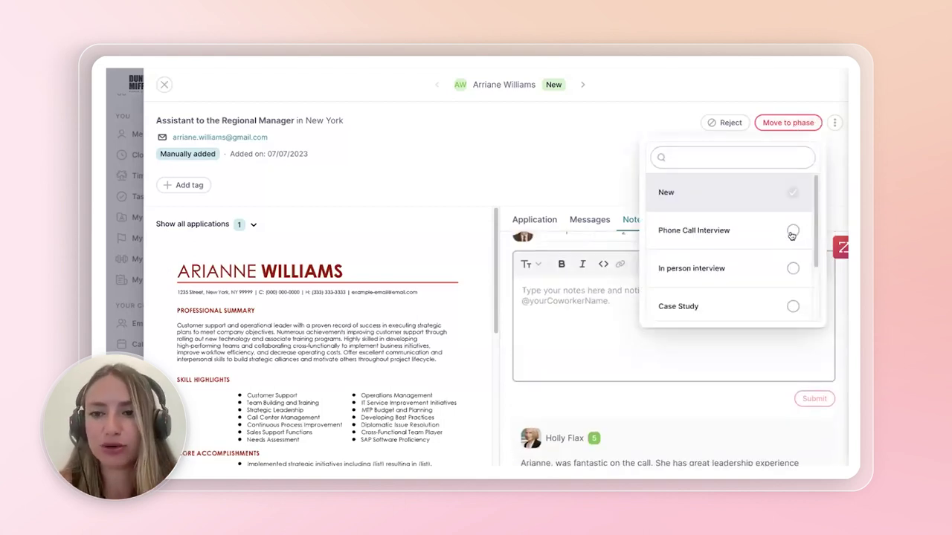
click(793, 232)
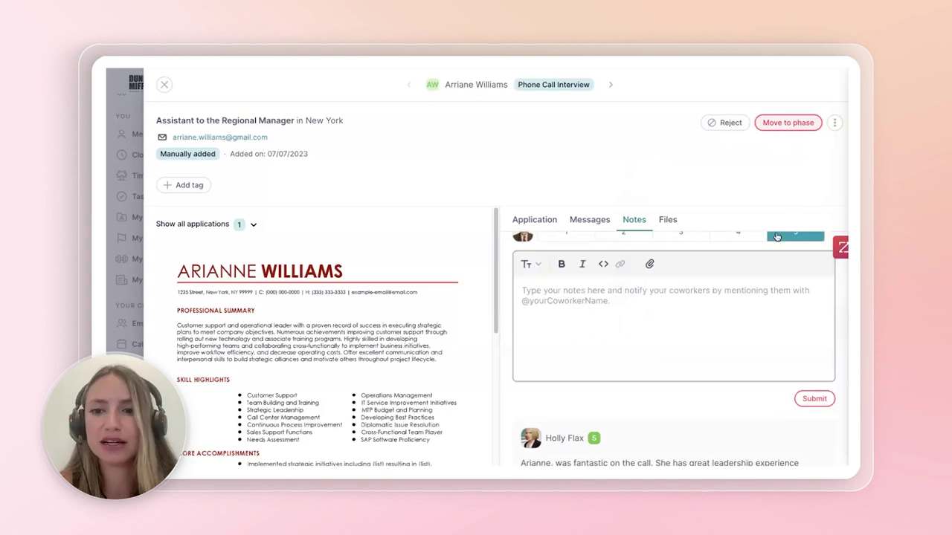
click(793, 123)
scroll(776, 257, down, 1)
click(793, 235)
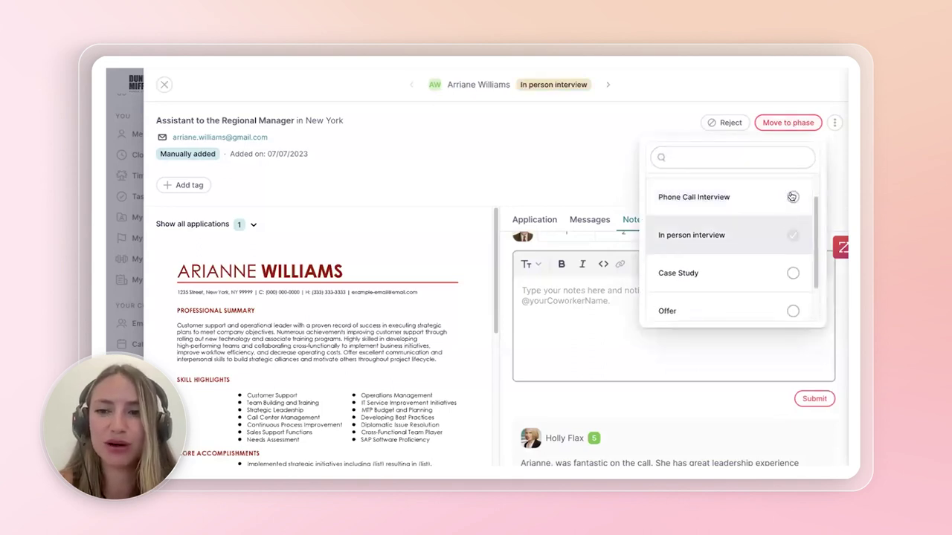
scroll(793, 268, down, 2)
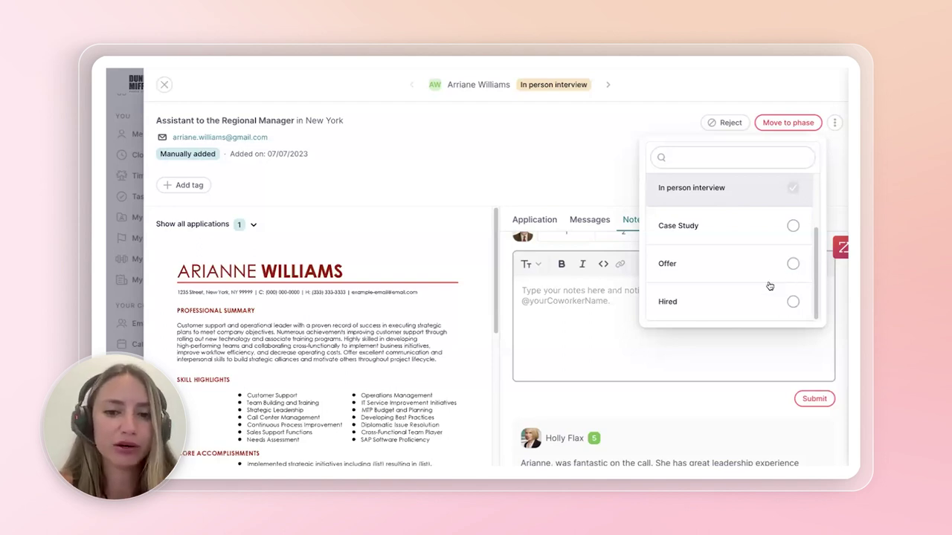
scroll(578, 439, down, 4)
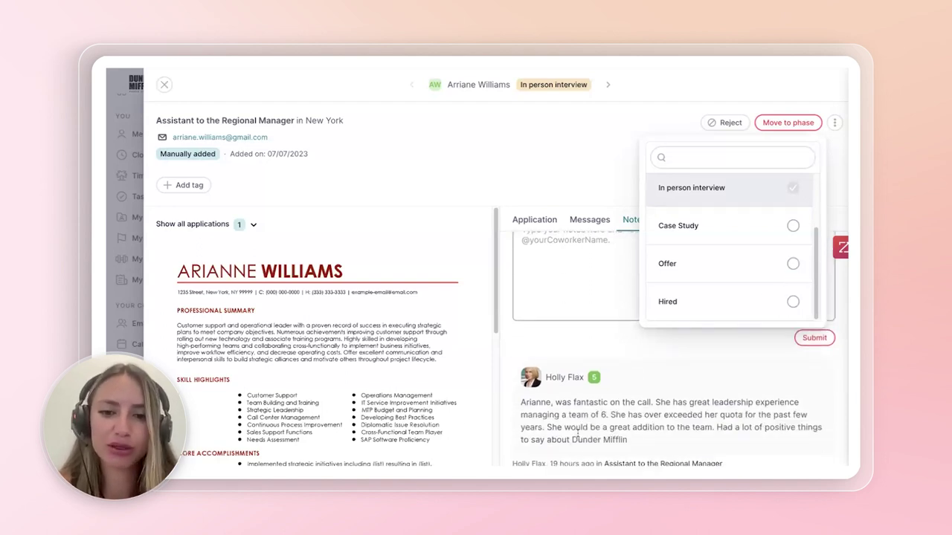
click(793, 265)
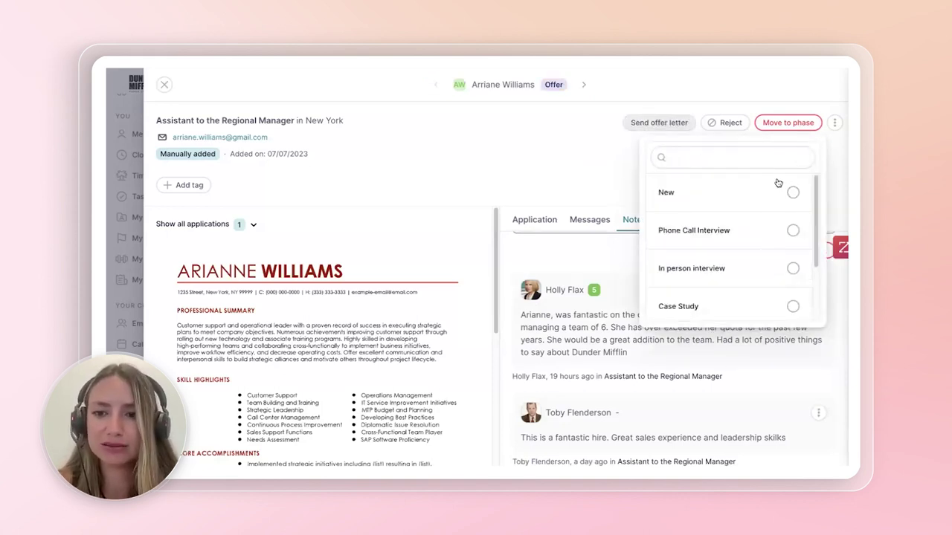
click(574, 107)
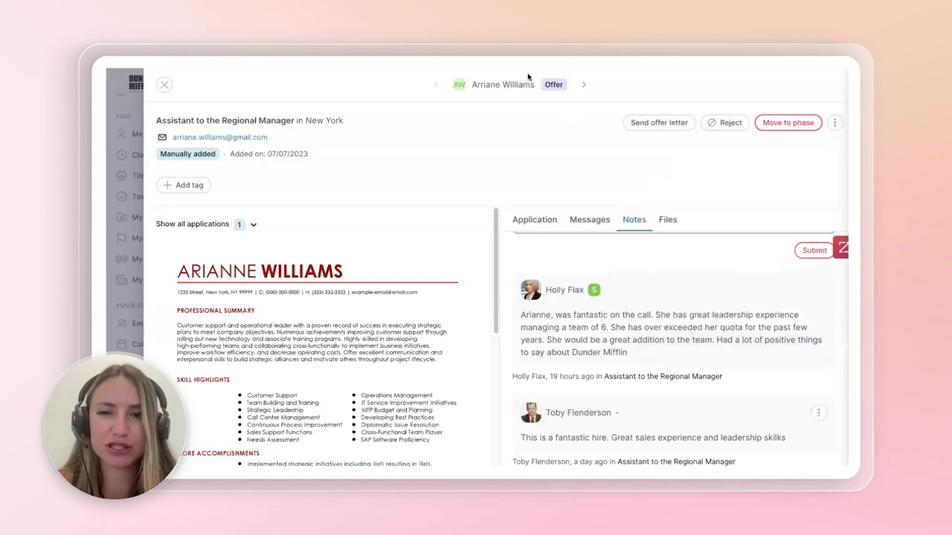
click(678, 124)
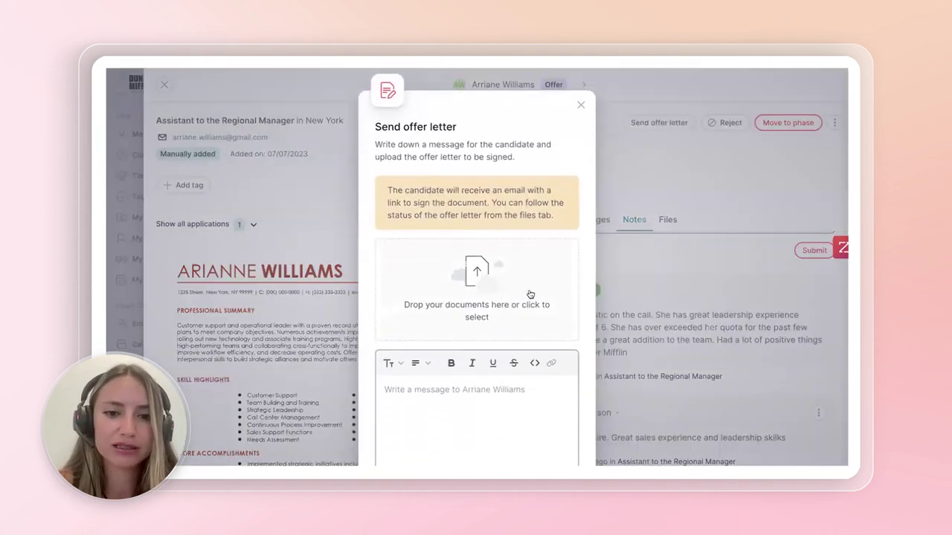
- Attach payslips.pdf as the offer letter file
click(440, 296)
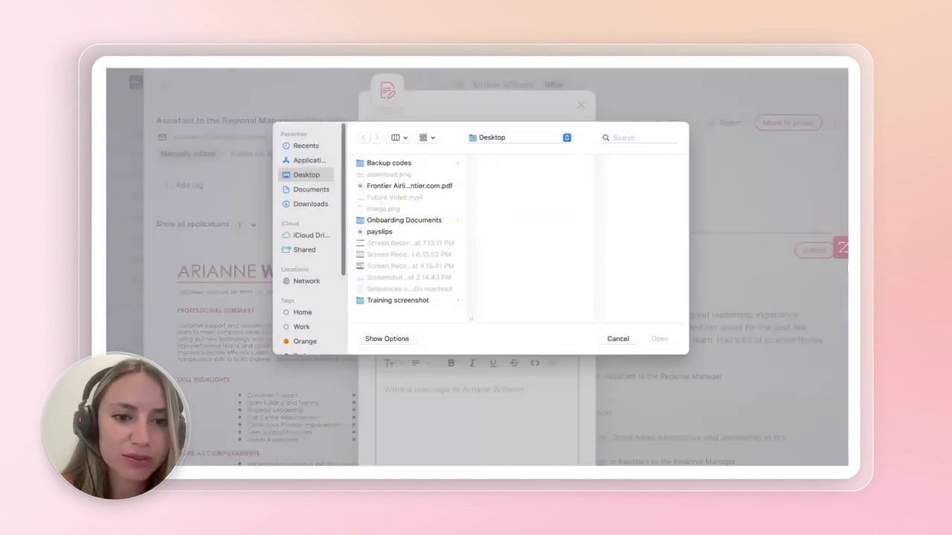
click(401, 186)
click(378, 233)
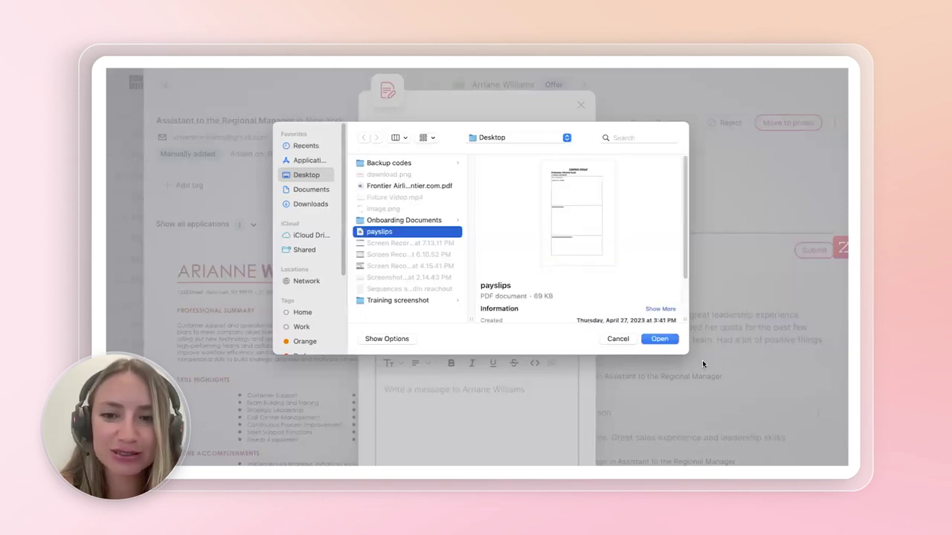
click(660, 339)
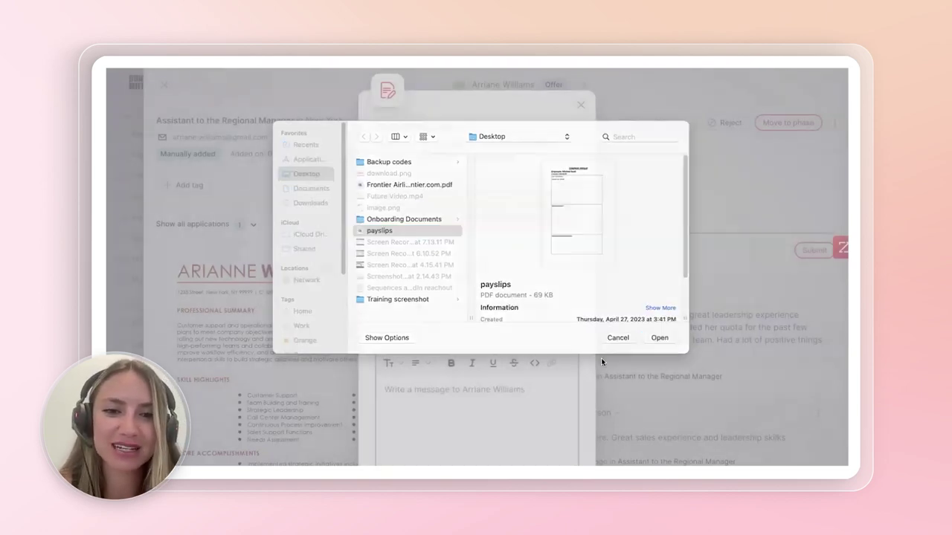
- Write the offer message greeting the candidate with 'Happy to offer you this job' and send it
scroll(593, 113, down, 3)
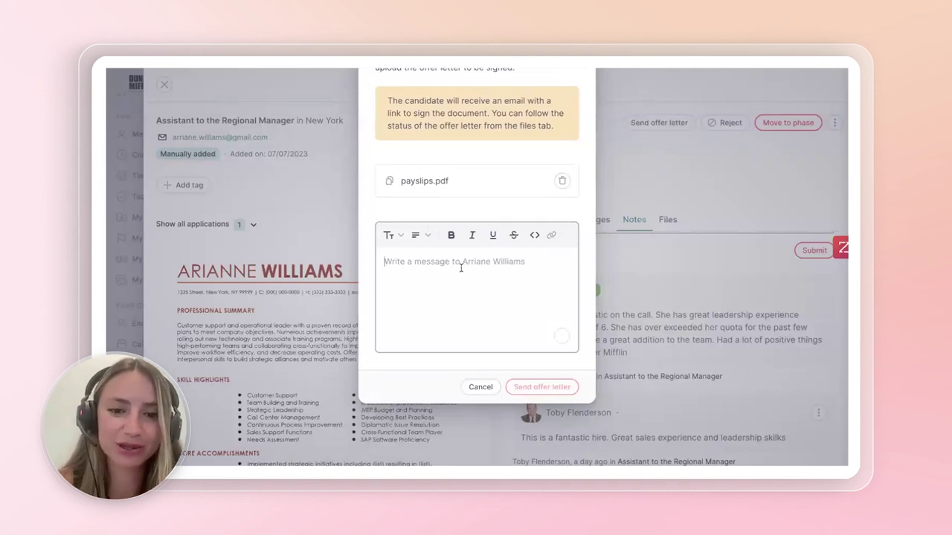
text(Hi)
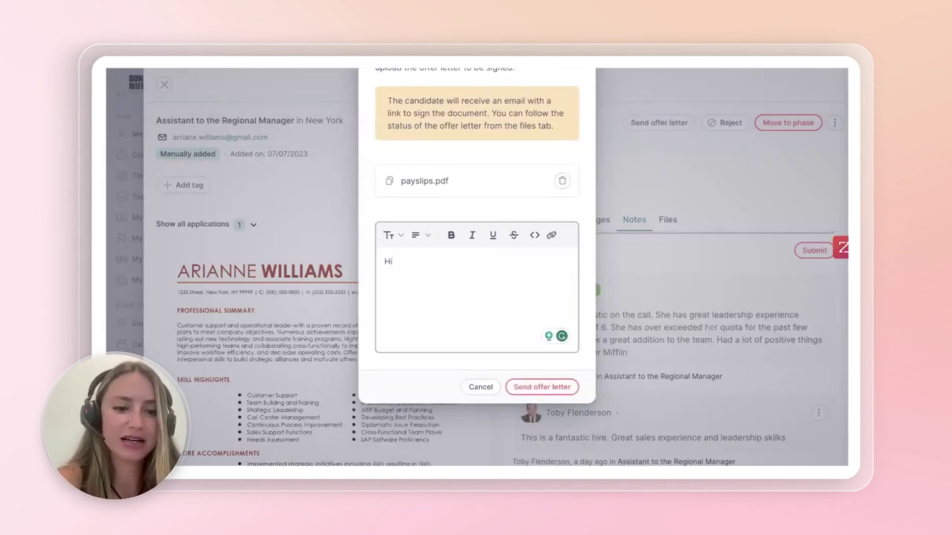
text( Aria)
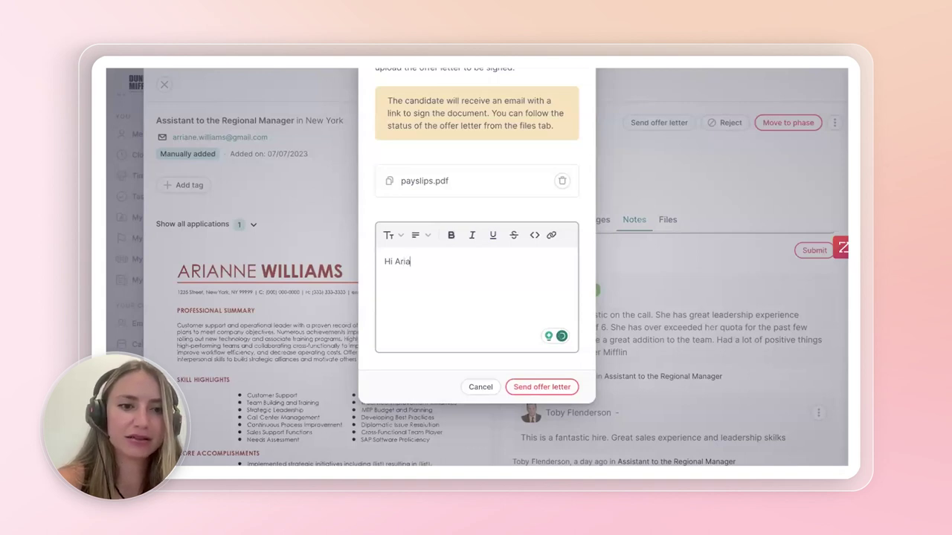
text(nne,)
key(Return)
key(Return)
text(Happy )
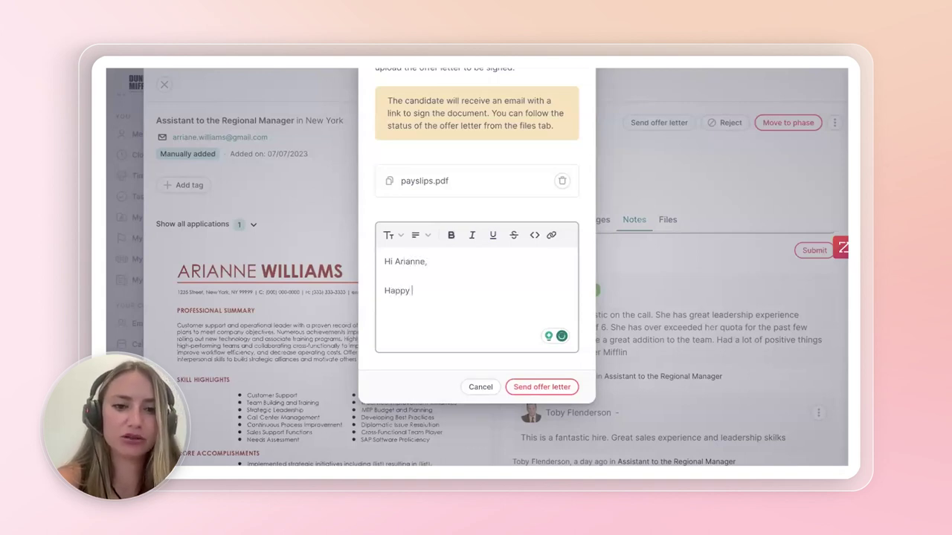
text(to offer you t)
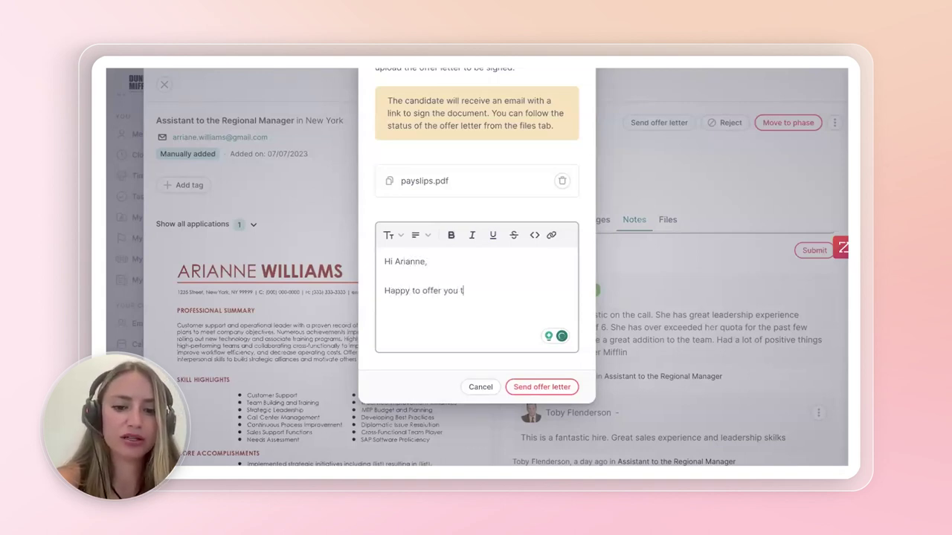
text(hisd)
key(BackSpace)
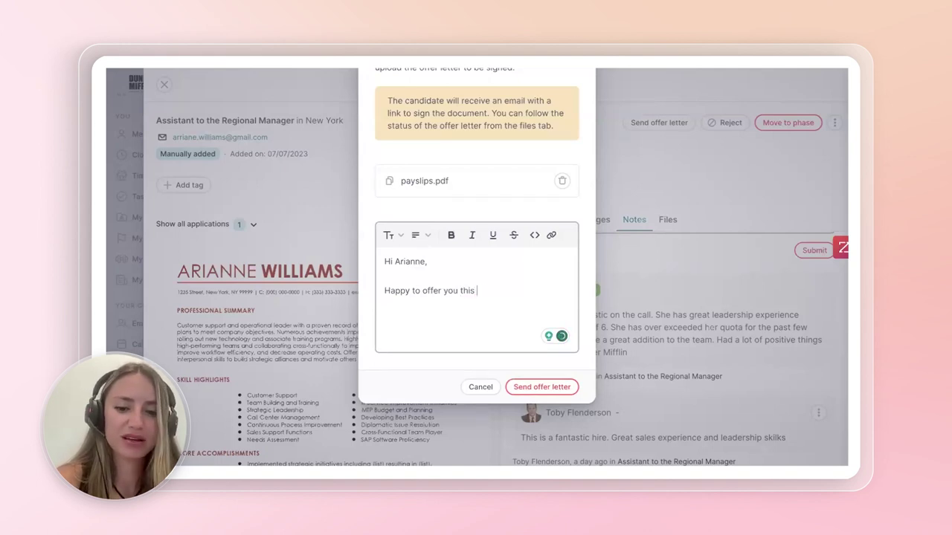
text(job!)
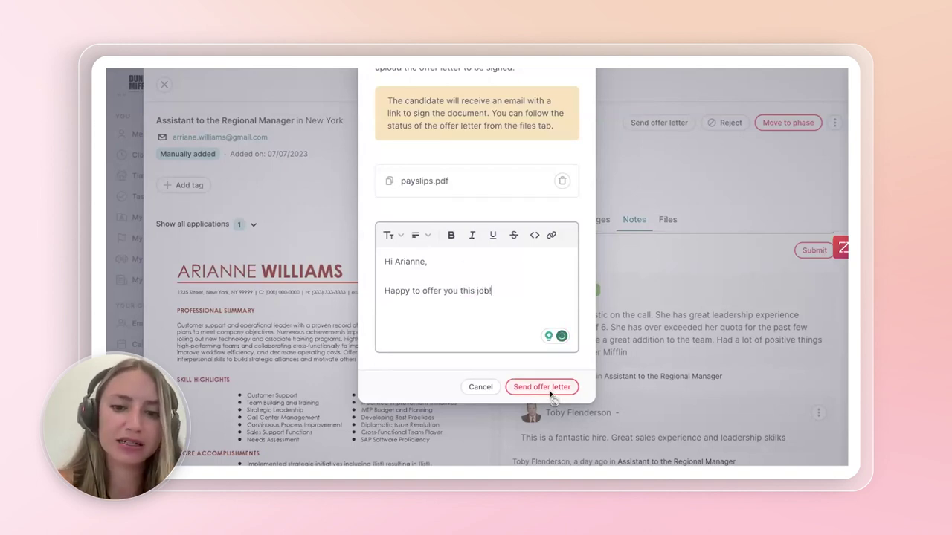
click(550, 387)
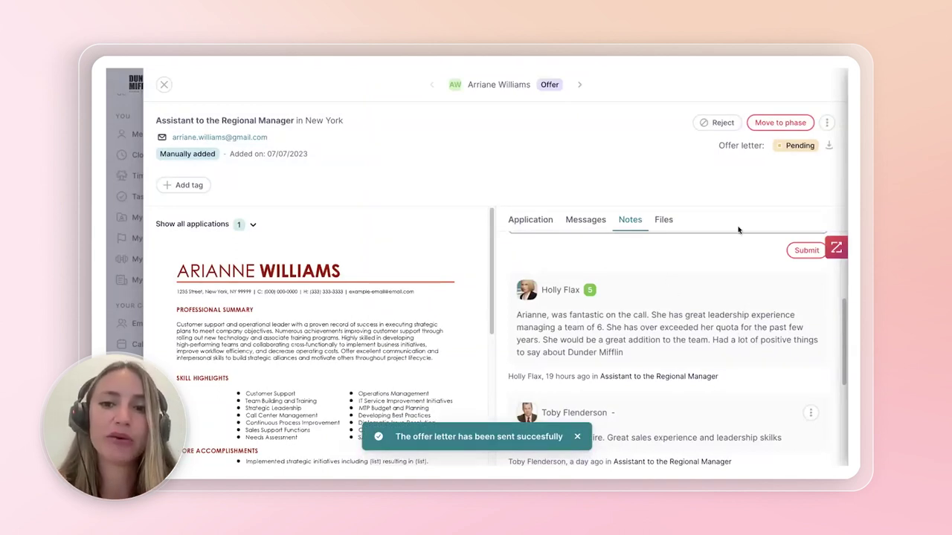
- Confirm the offer letter shows Pending in the Files tab and return to the applications list
click(670, 220)
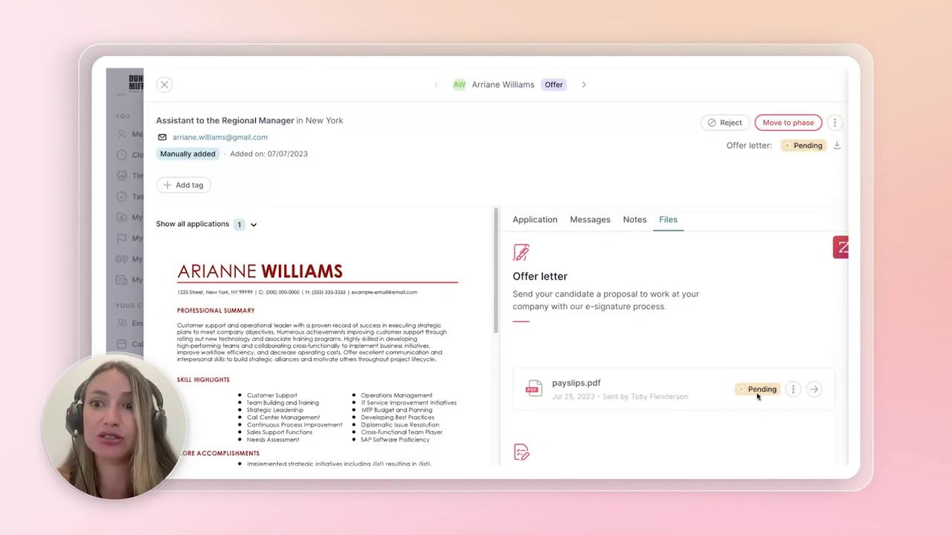
scroll(781, 342, down, 3)
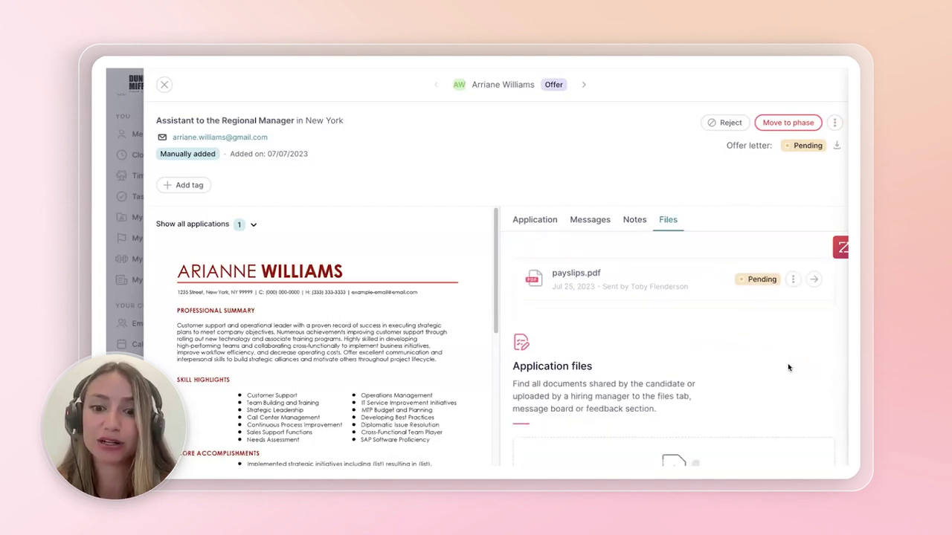
scroll(786, 362, up, 3)
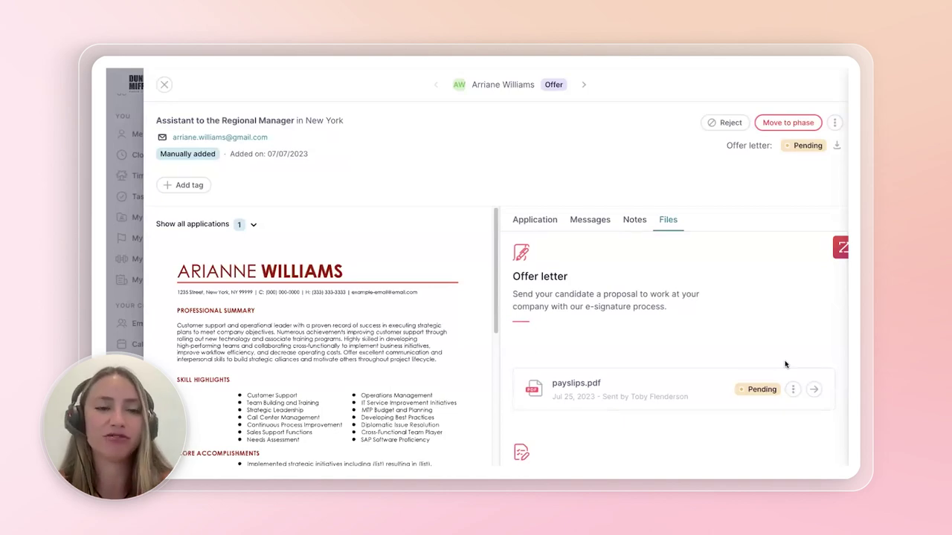
click(165, 86)
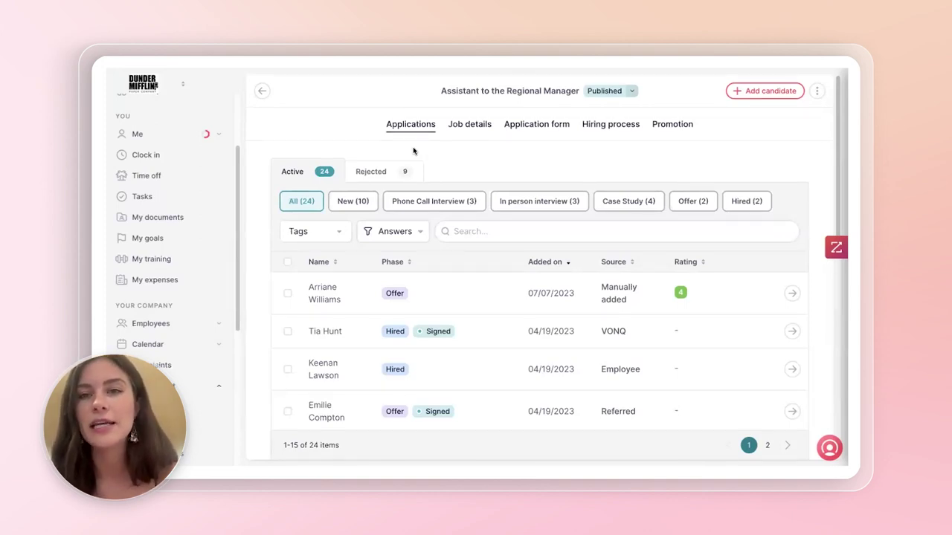
- Check the offer-stage candidate's extra actions, then open the Hired candidate with the signed offer letter
click(729, 297)
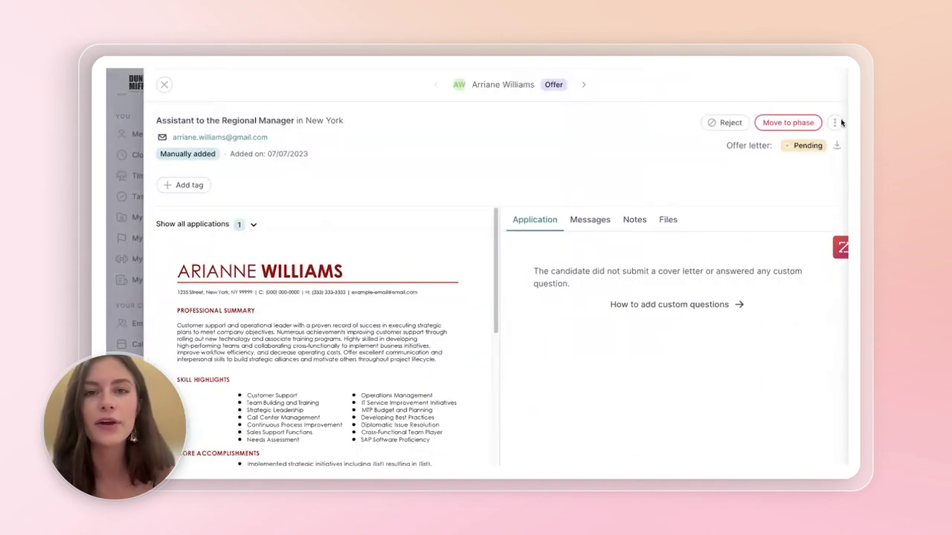
click(835, 122)
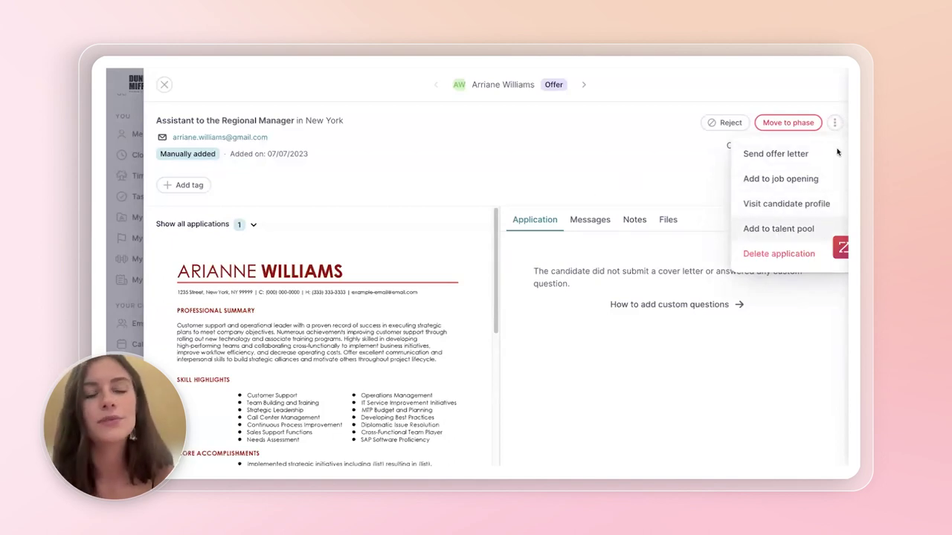
click(833, 122)
click(834, 122)
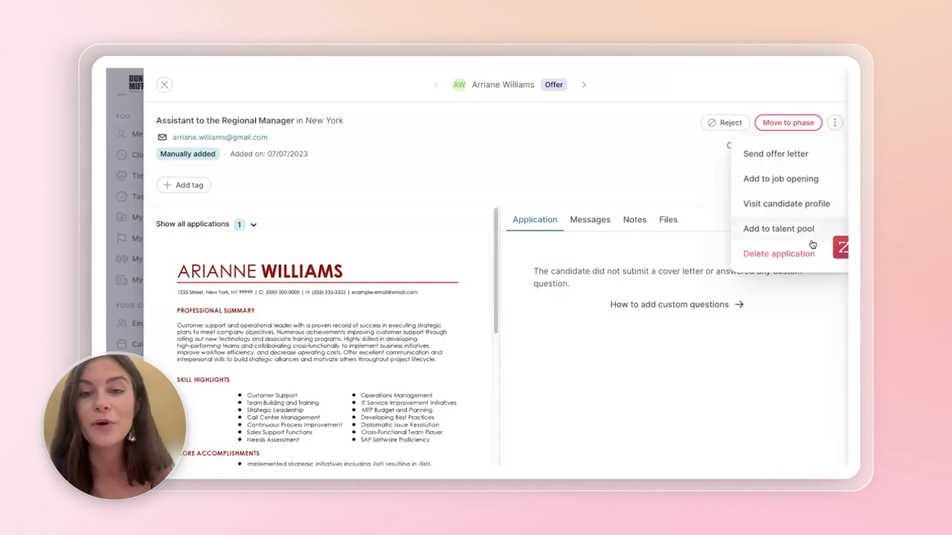
click(164, 85)
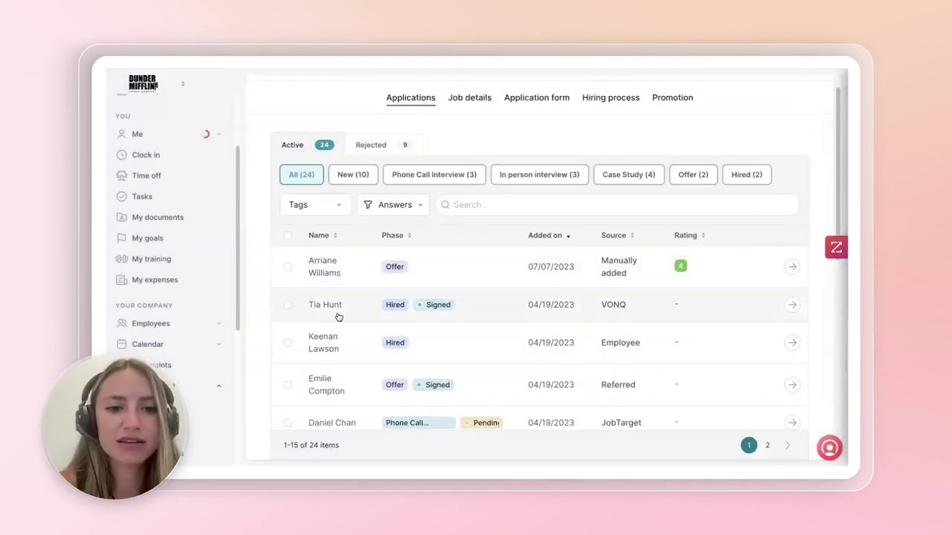
click(720, 303)
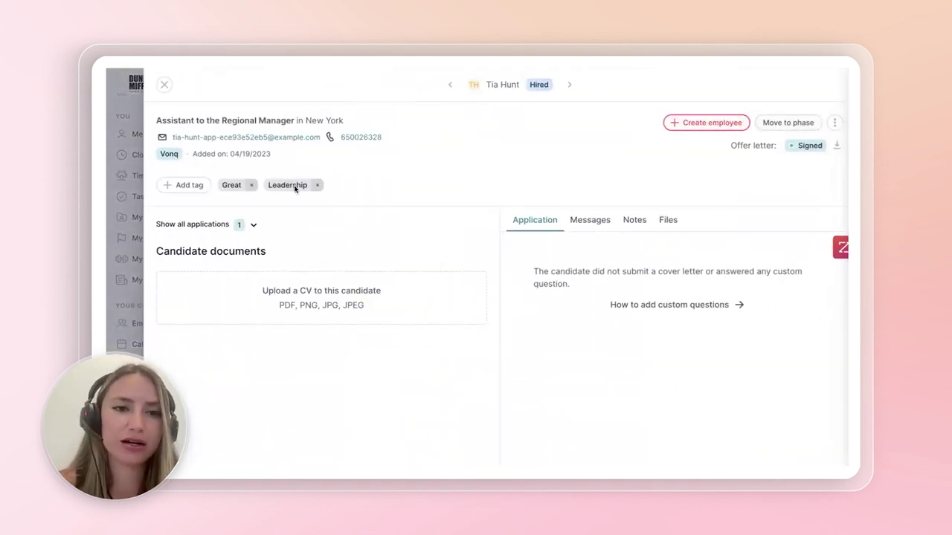
- Start converting the hired candidate into an employee and replace their personal email address
click(710, 124)
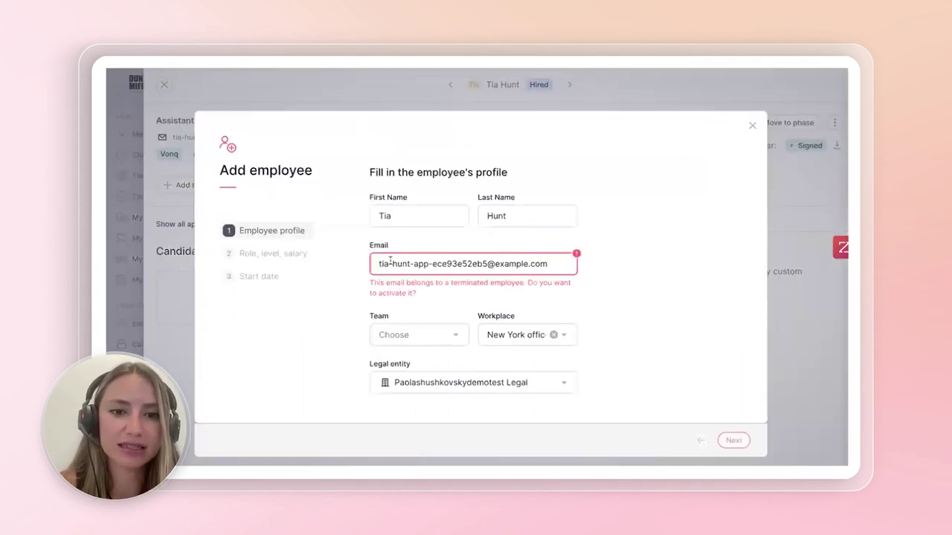
triple_click(498, 262)
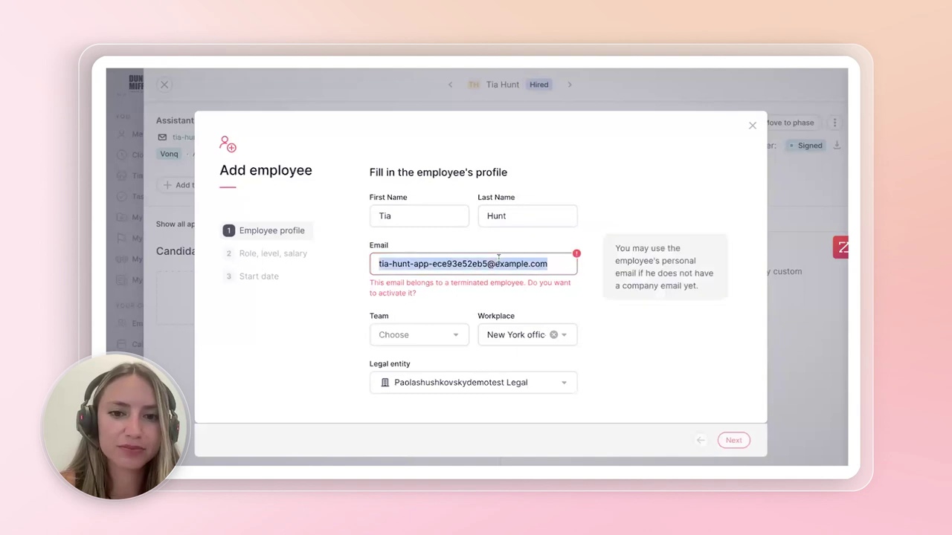
key(BackSpace)
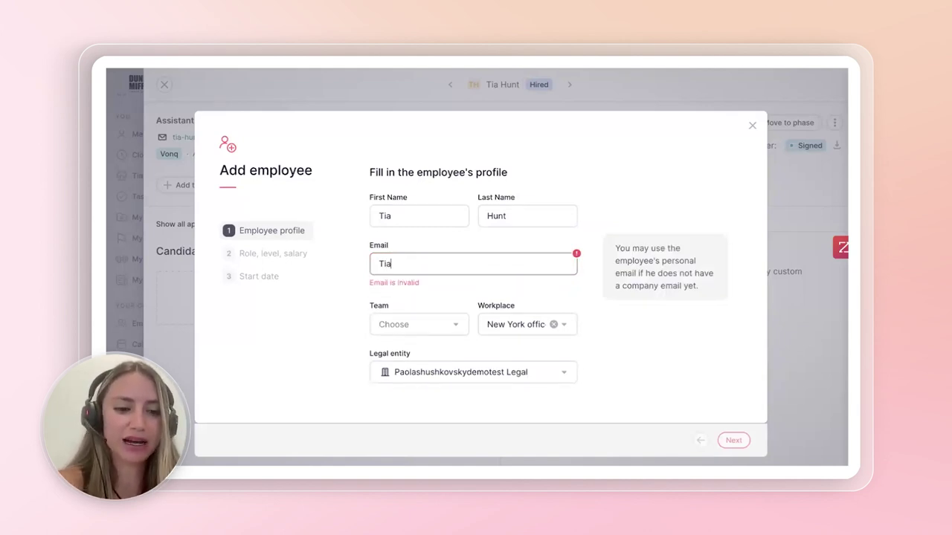
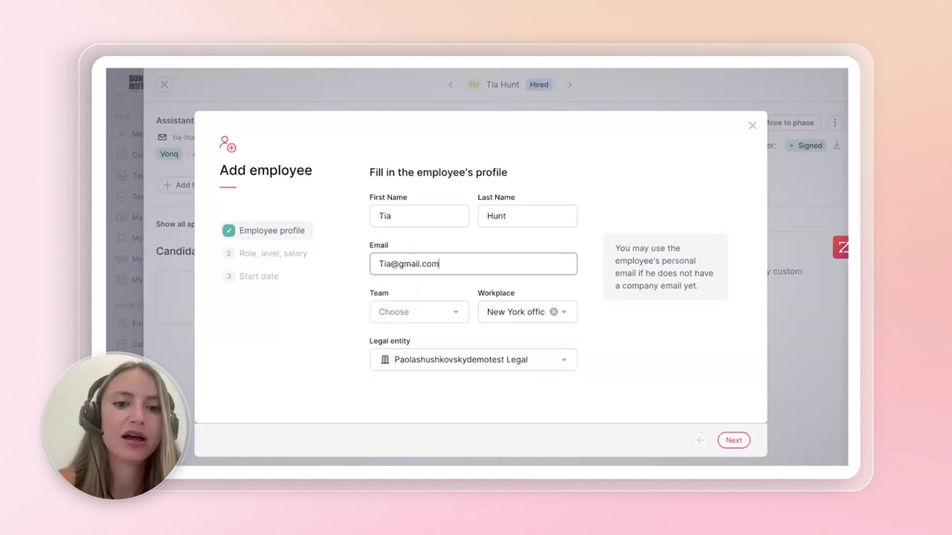
click(402, 311)
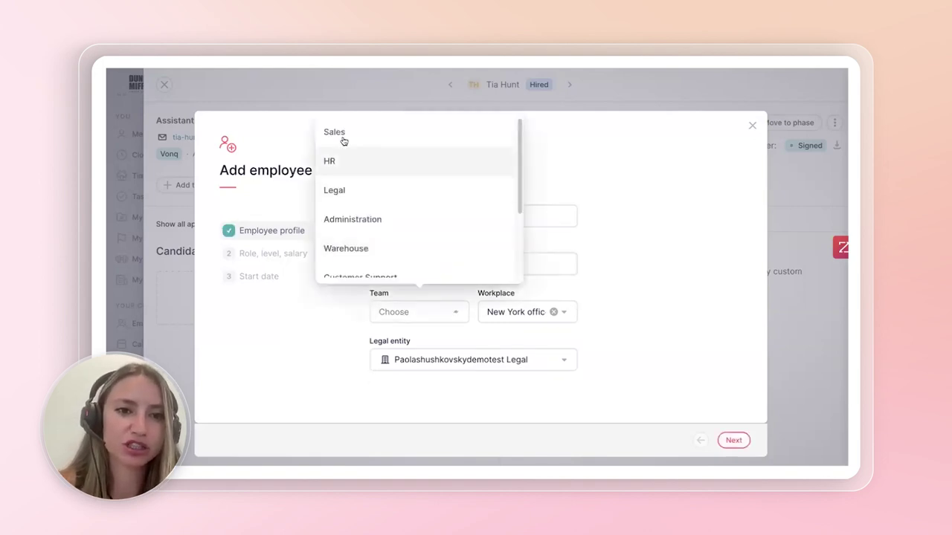
- Set the employee's team to Sales and the workplace to Scranton office
click(344, 136)
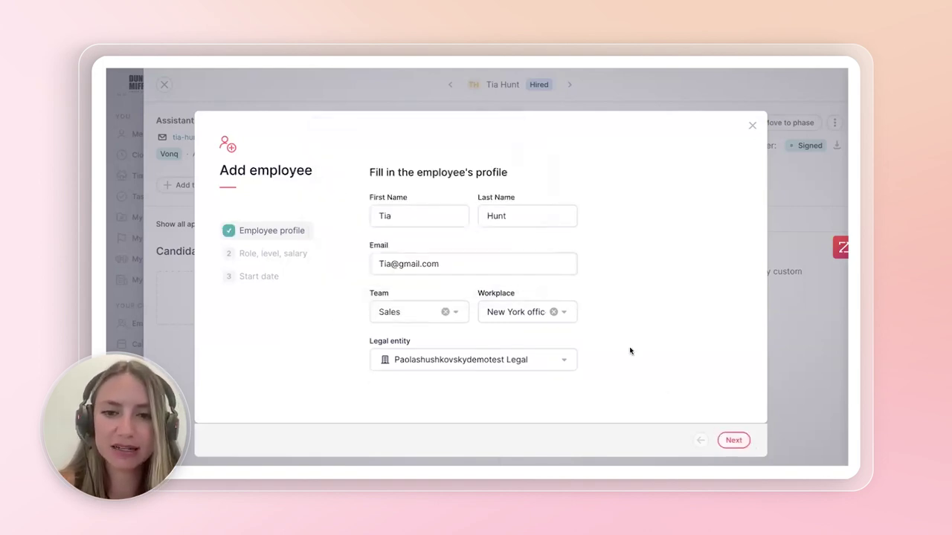
click(554, 312)
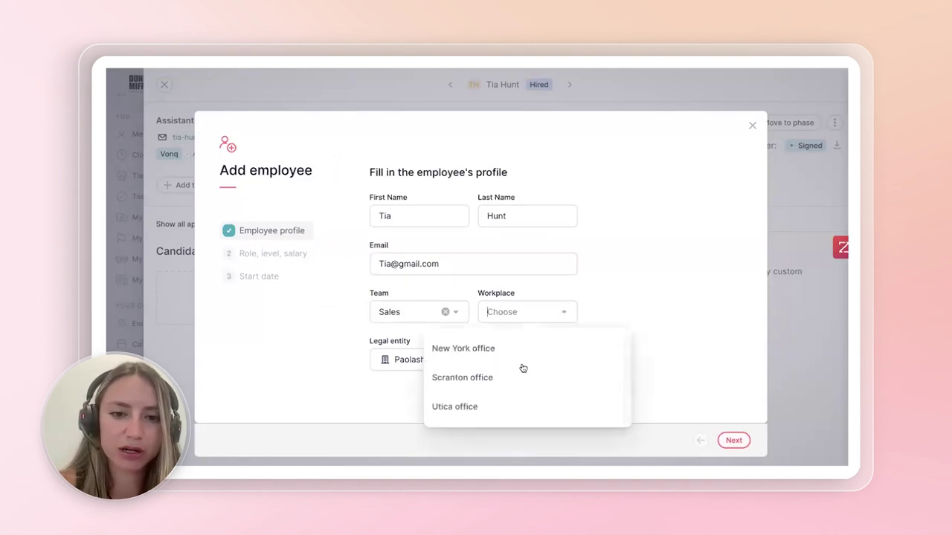
click(487, 385)
click(741, 441)
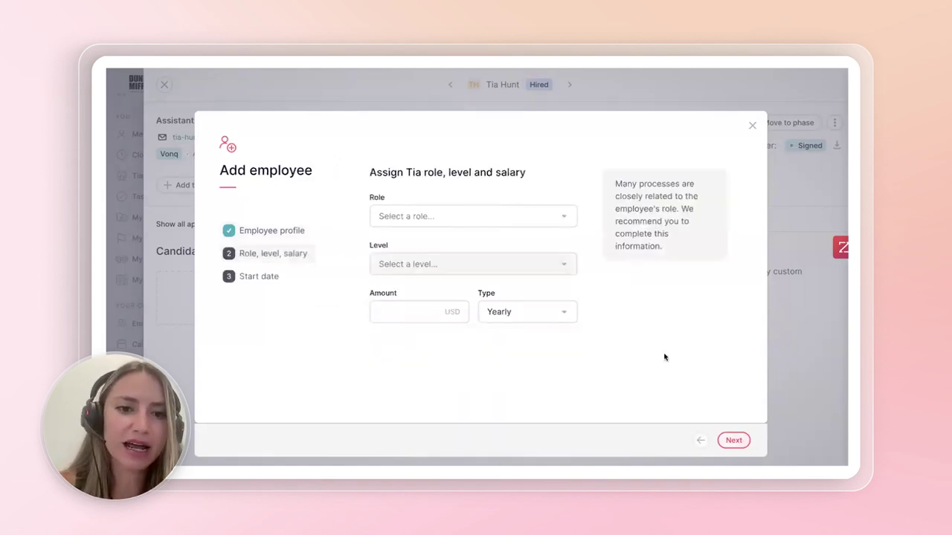
- Set role to Sales Representative, level Senior, and a 60000 USD yearly salary
click(425, 215)
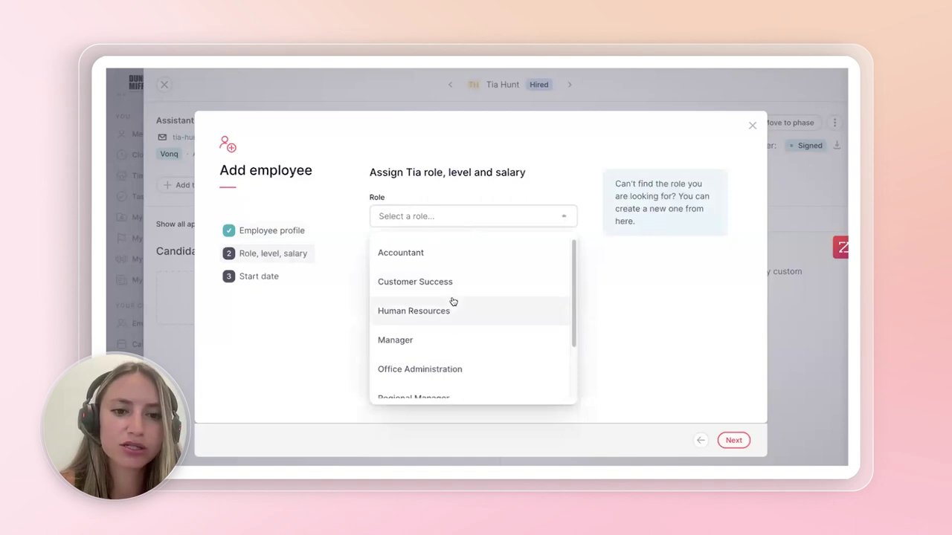
scroll(450, 305, down, 2)
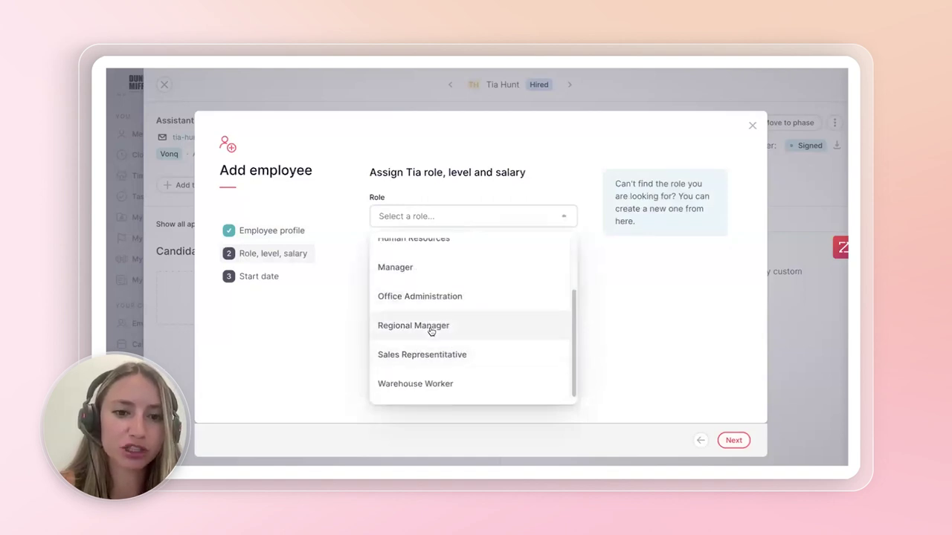
click(429, 328)
click(507, 217)
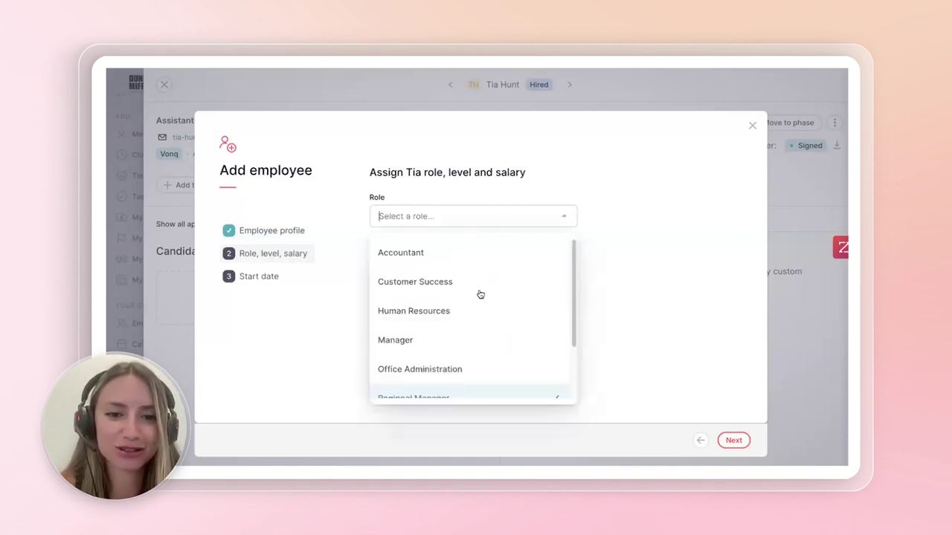
scroll(446, 320, down, 2)
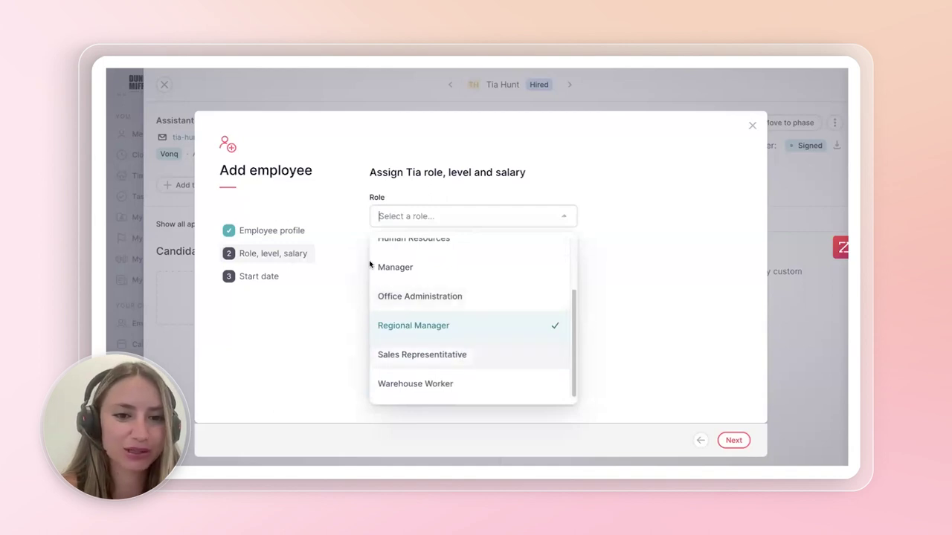
click(461, 355)
click(408, 265)
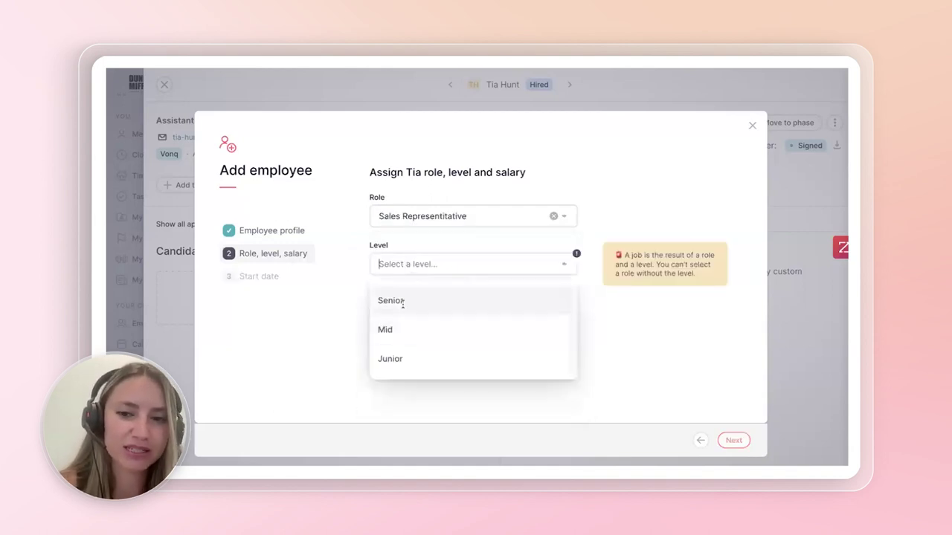
click(404, 301)
click(431, 315)
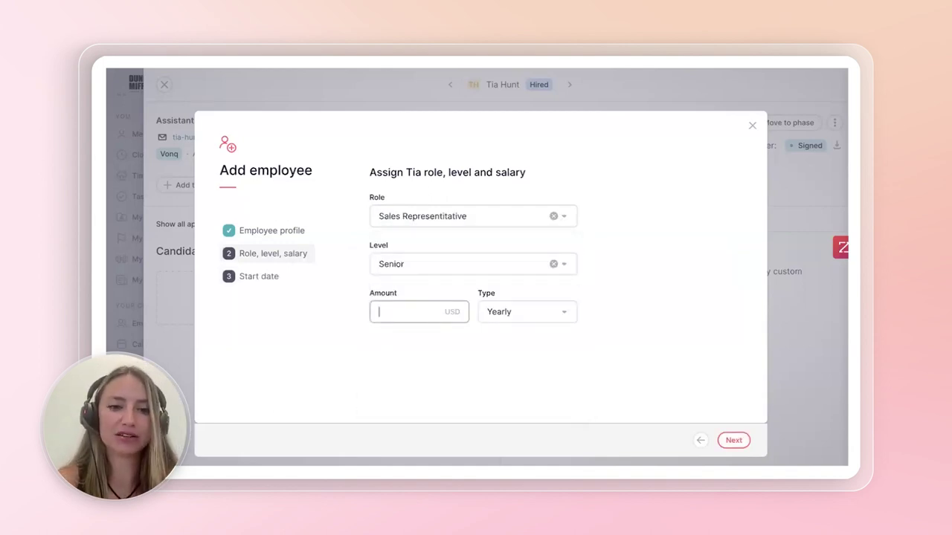
text(60000)
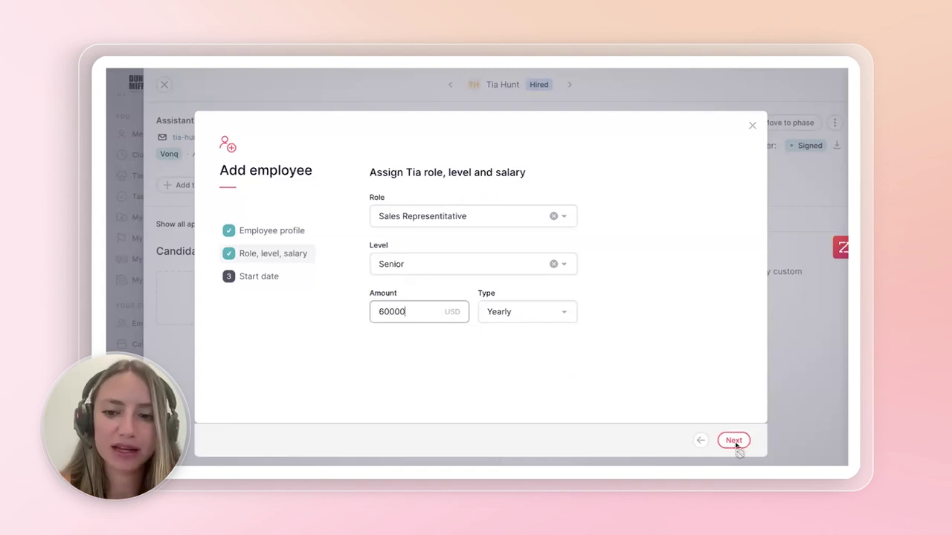
click(733, 440)
- Set the start date to 08/01/2023, enable the Factorial invitation, and create the employee
click(491, 231)
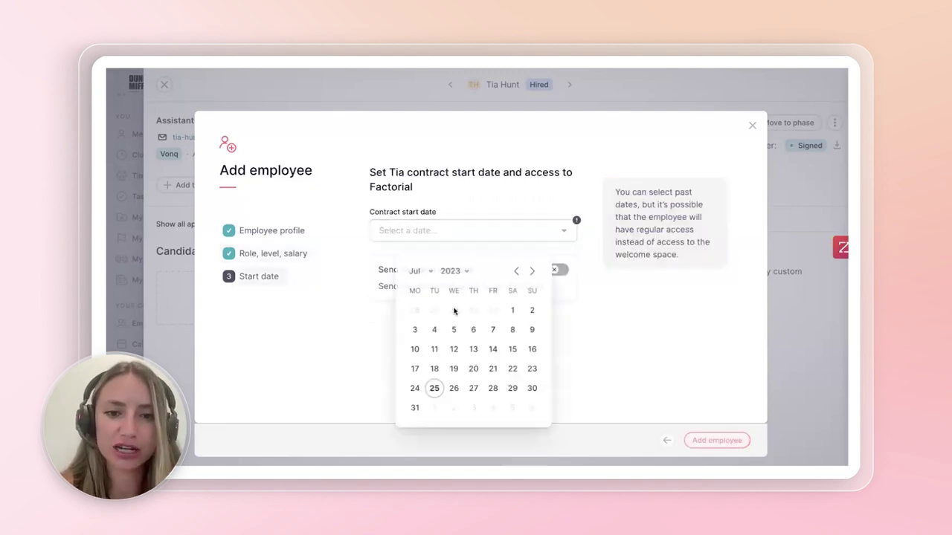
click(435, 391)
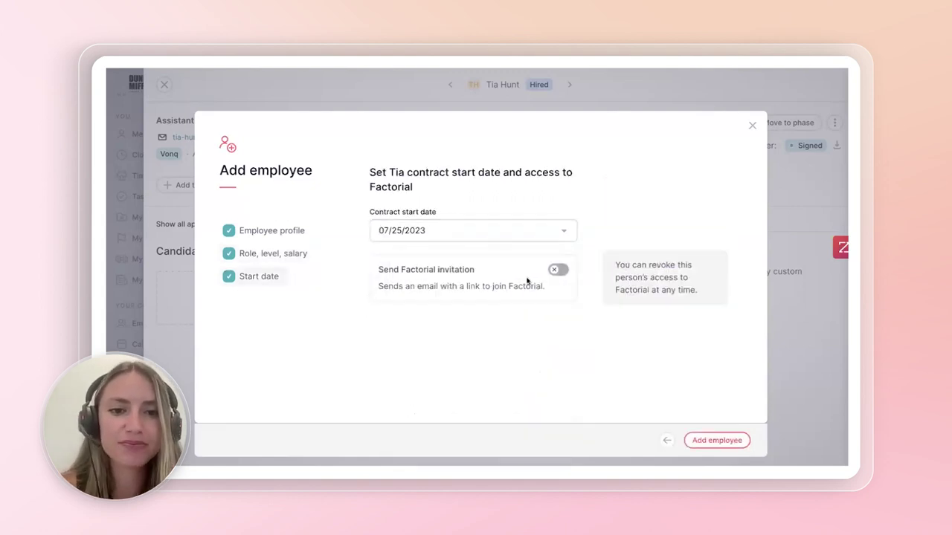
click(479, 234)
click(536, 270)
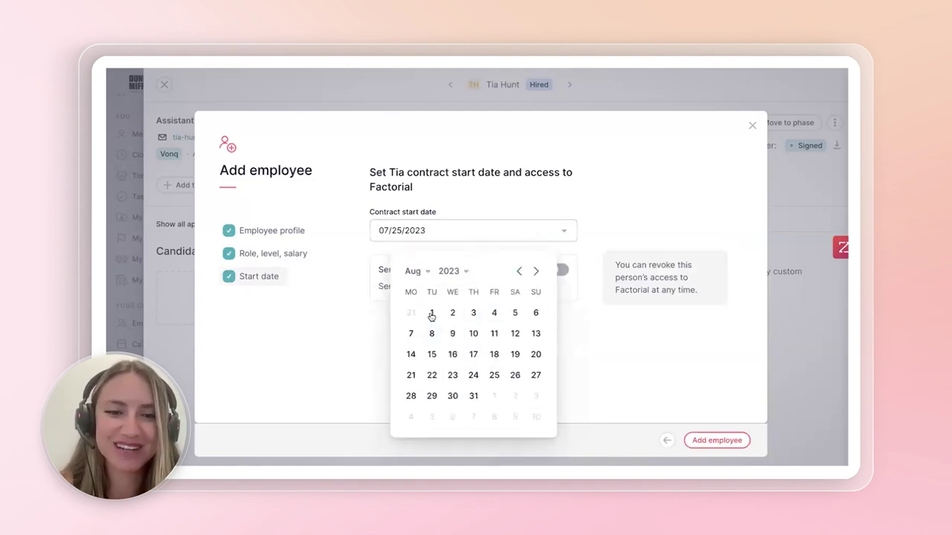
click(431, 313)
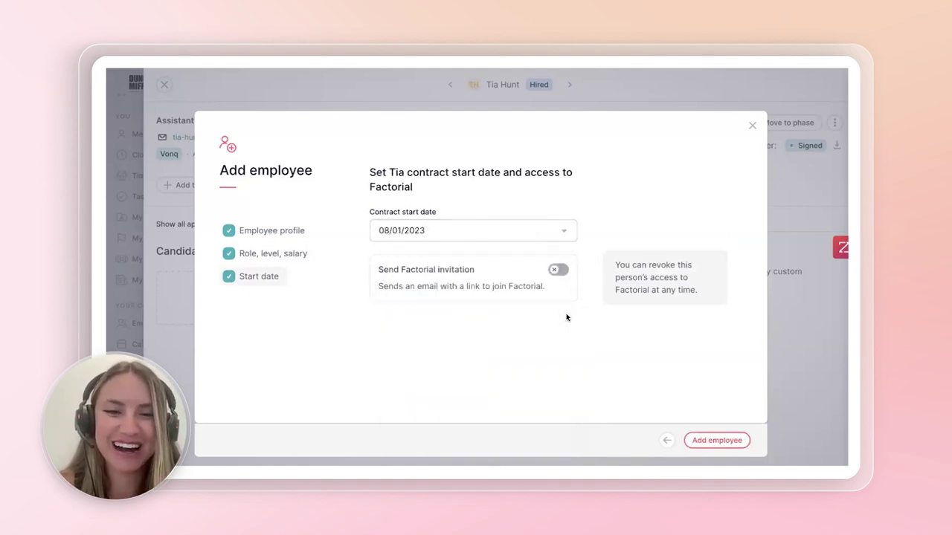
click(557, 270)
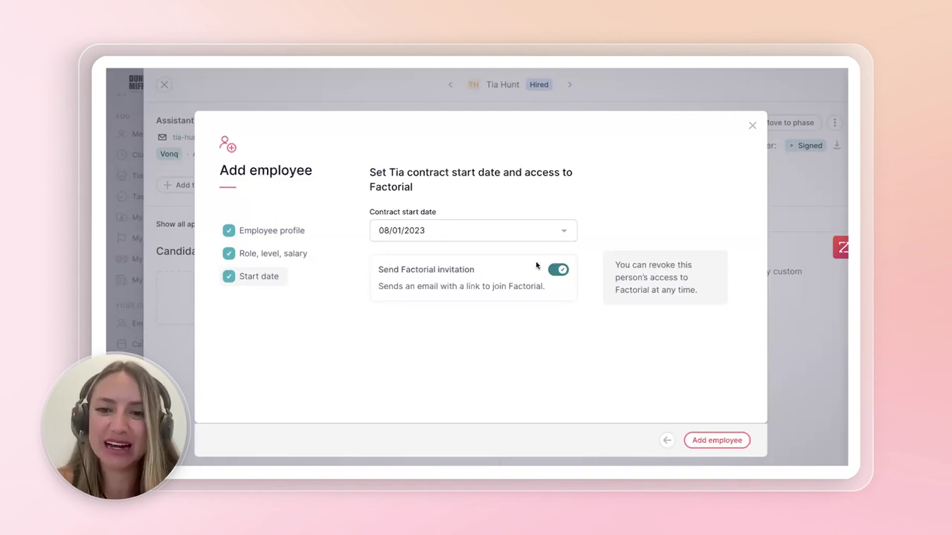
click(717, 443)
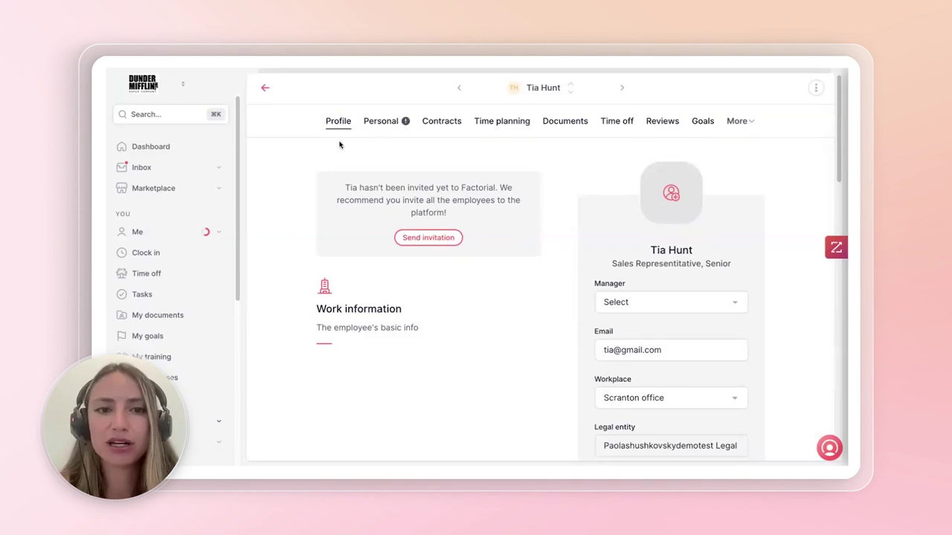
- Browse the new employee's Documents and Personal information, then expand the extra profile sections
scroll(716, 299, down, 3)
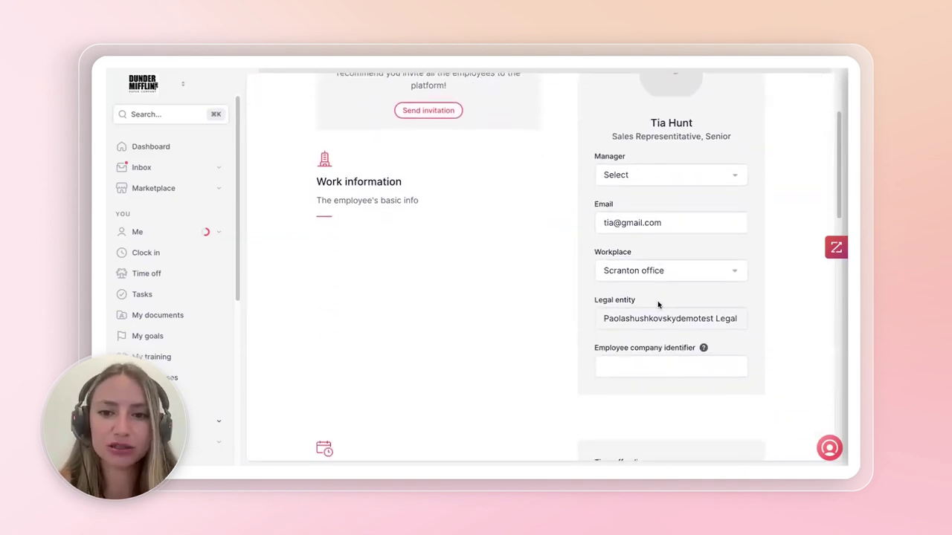
scroll(658, 305, down, 3)
scroll(658, 305, up, 8)
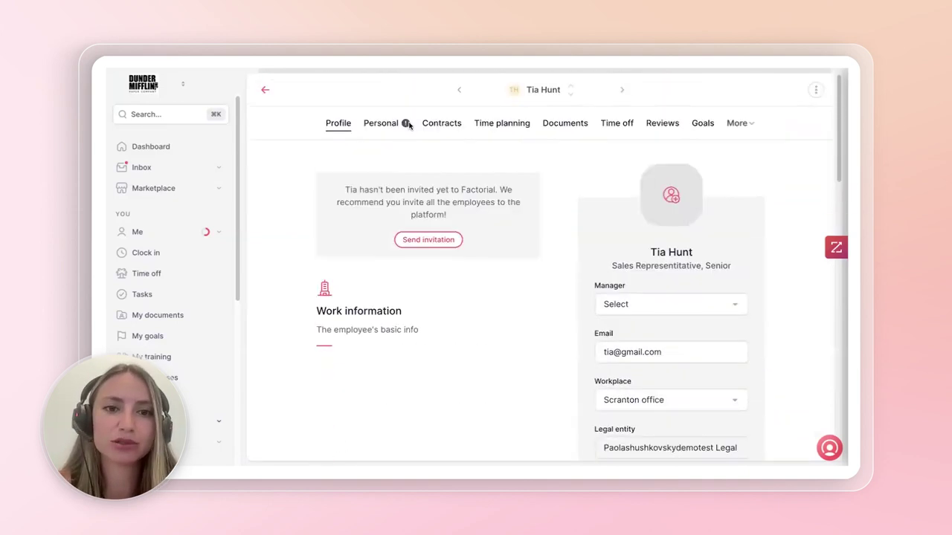
click(554, 125)
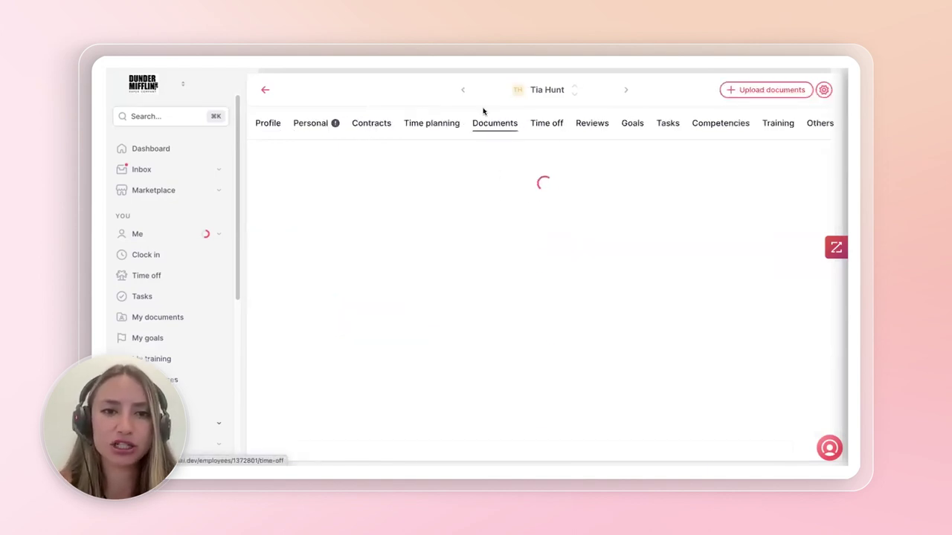
click(301, 123)
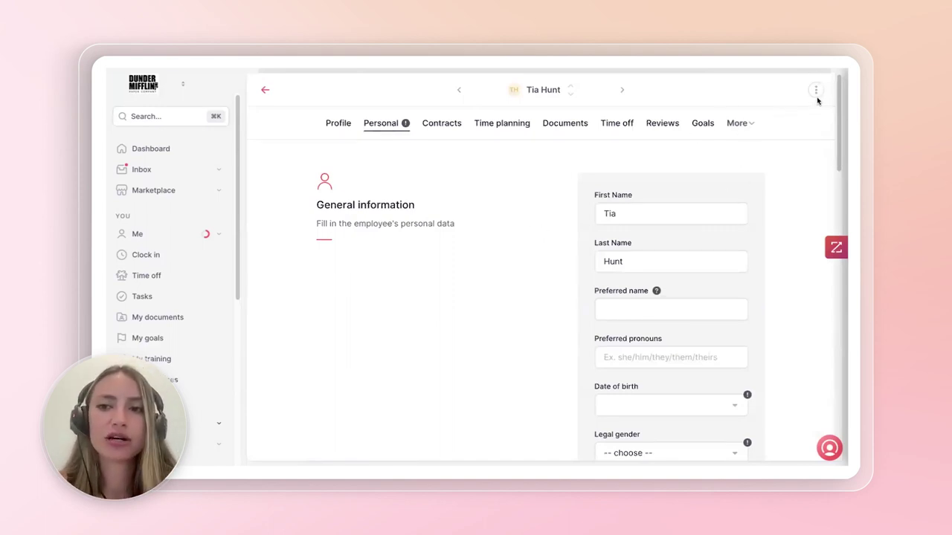
click(742, 124)
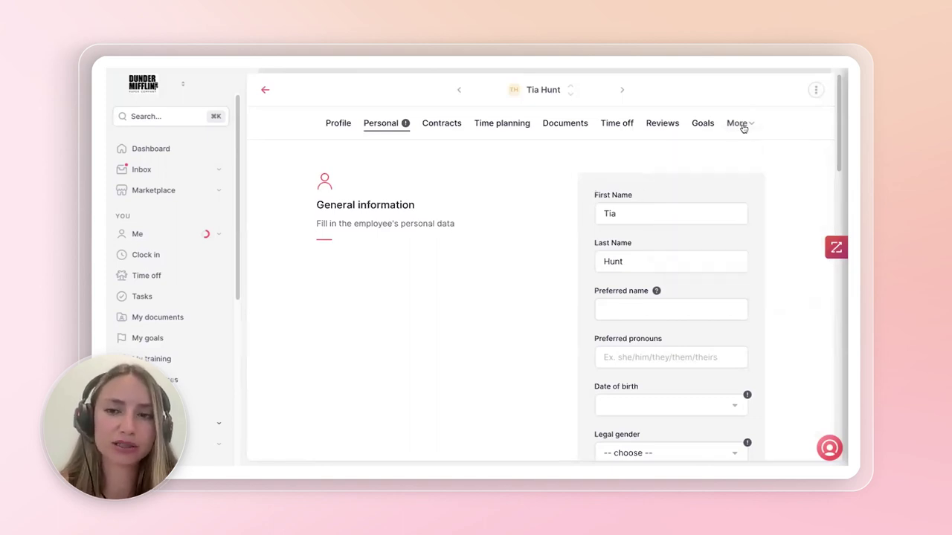
click(741, 124)
- Import the New Employee Onboarding tasks template into the employee's Tasks list
click(733, 153)
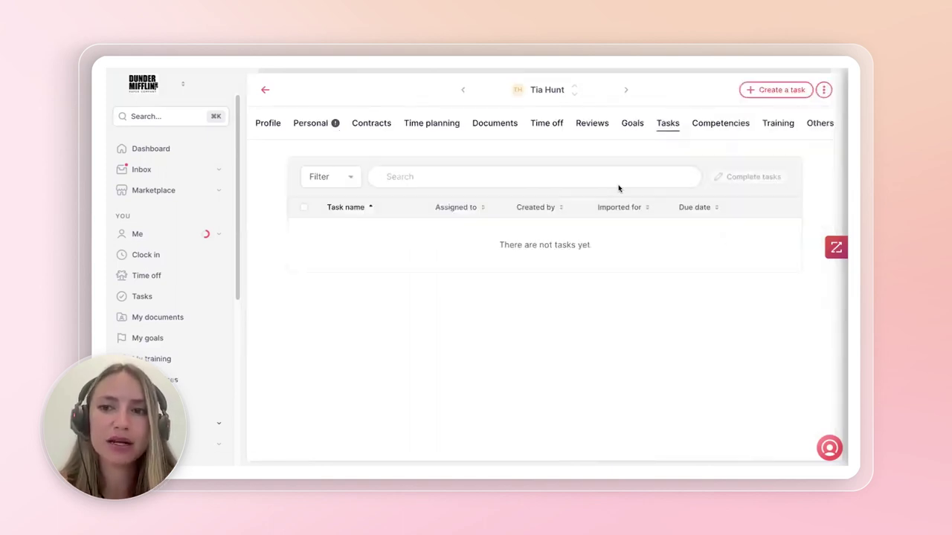
click(824, 90)
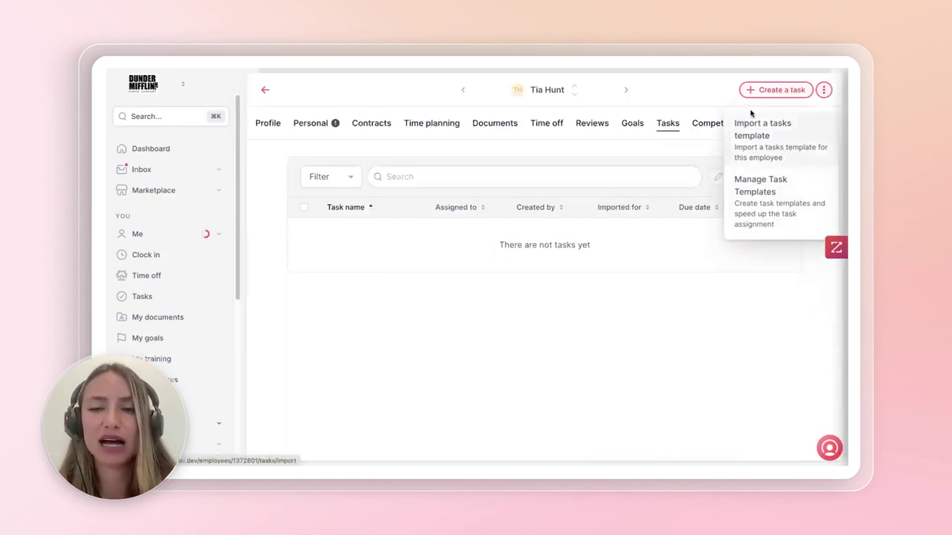
click(780, 139)
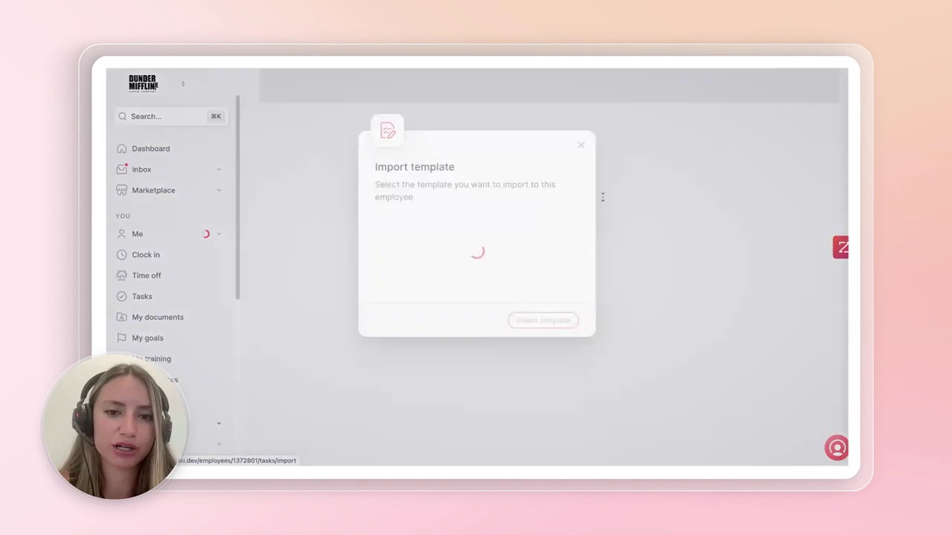
scroll(452, 316, down, 1)
scroll(451, 316, down, 1)
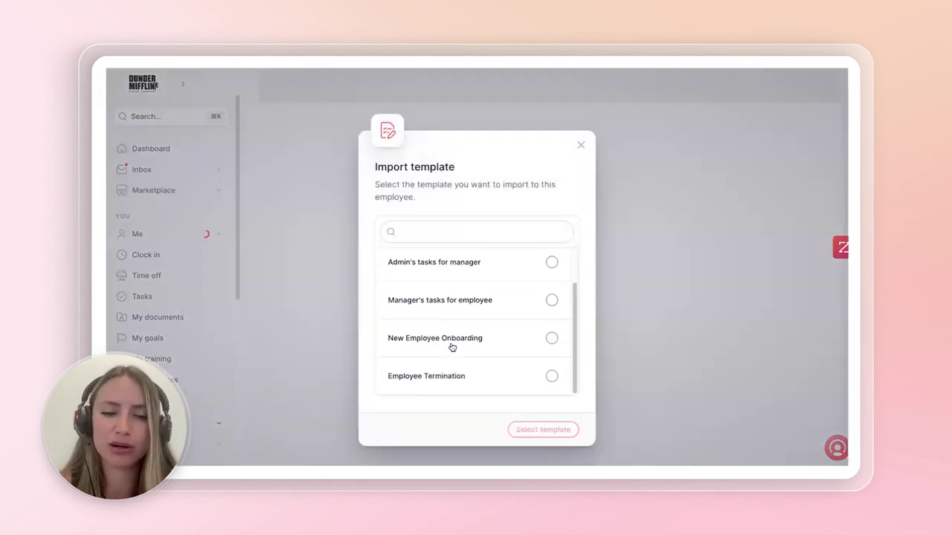
click(451, 340)
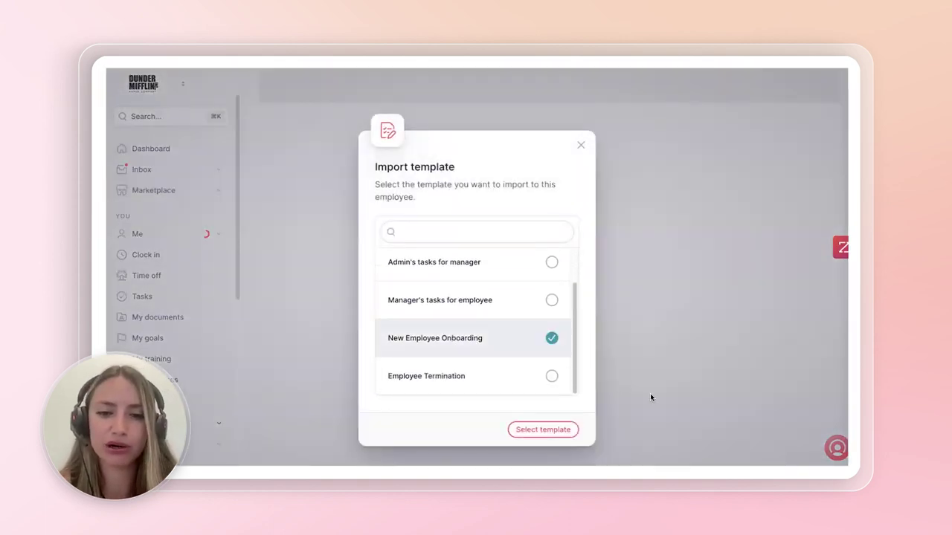
click(555, 432)
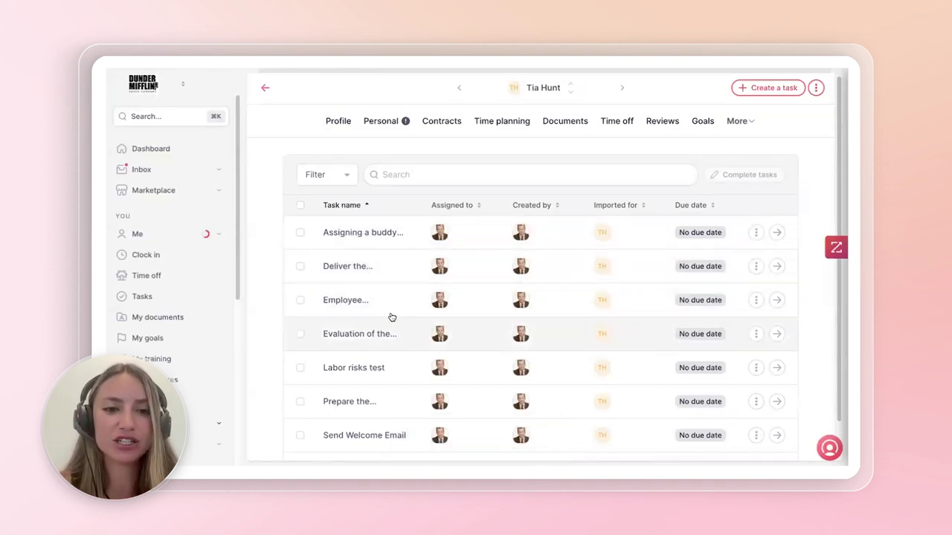
scroll(392, 317, down, 2)
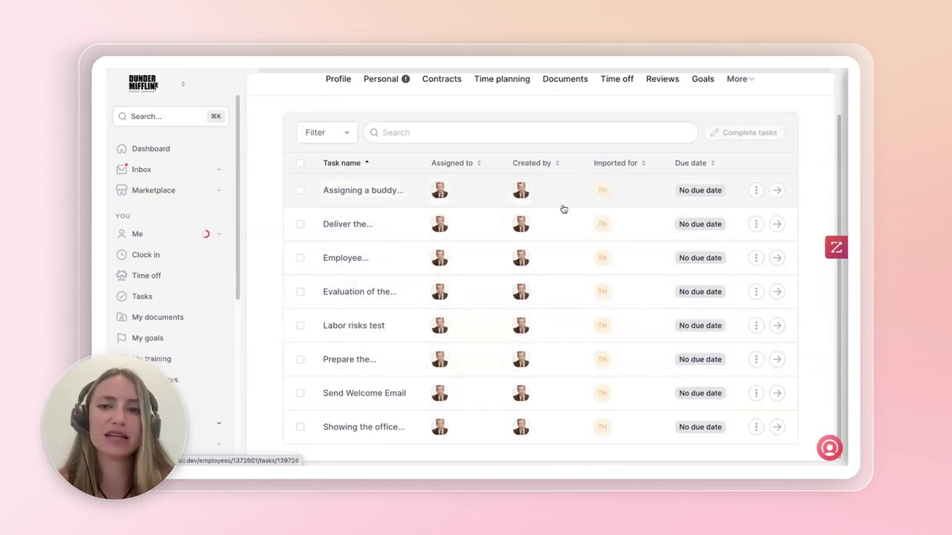
scroll(577, 203, up, 2)
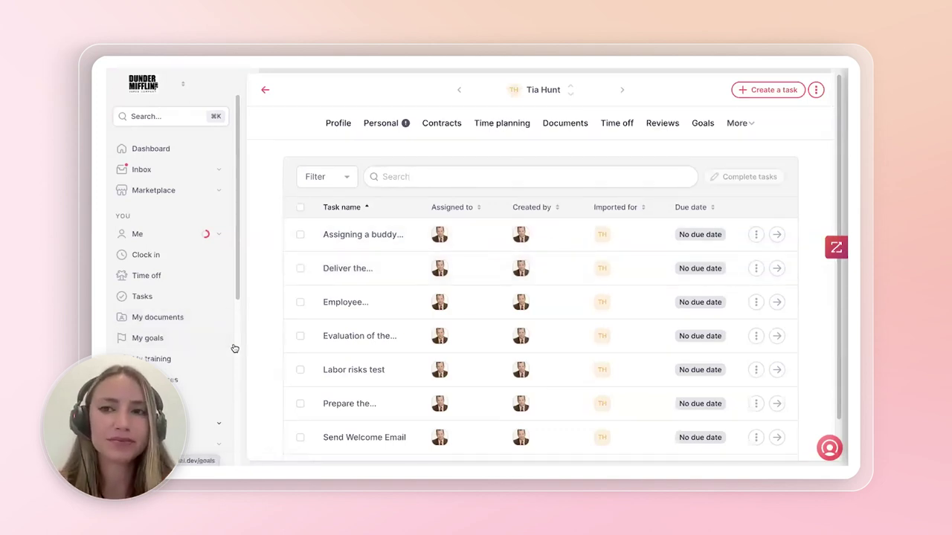
scroll(233, 346, down, 2)
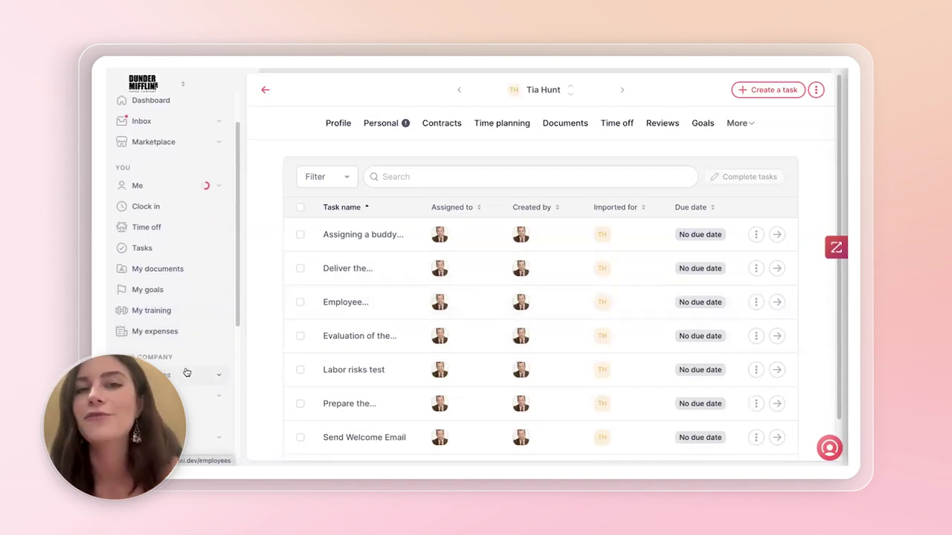
scroll(189, 376, down, 1)
scroll(197, 369, down, 1)
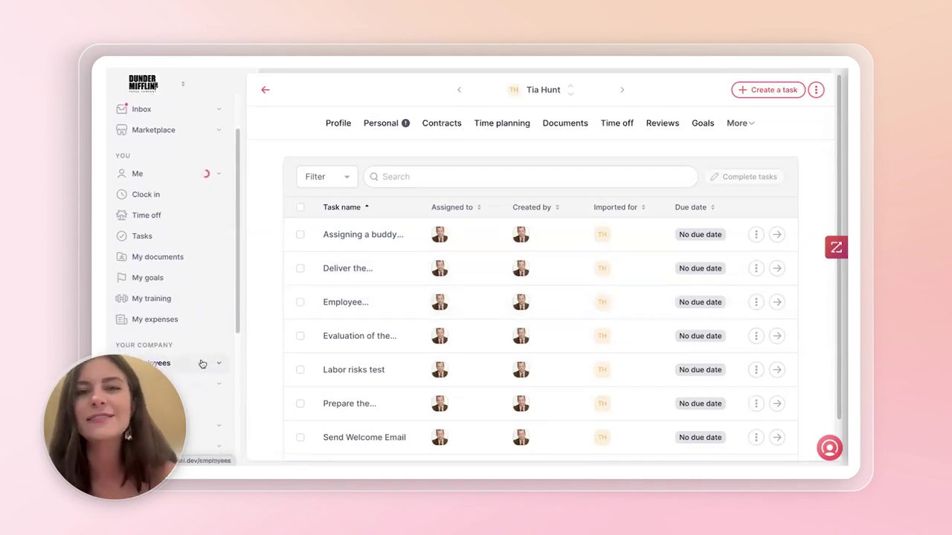
scroll(202, 364, down, 4)
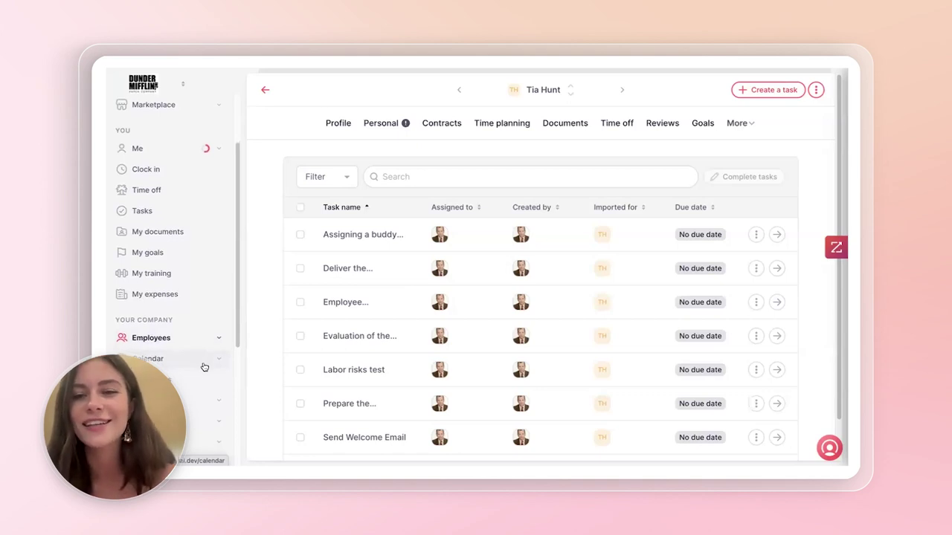
scroll(205, 367, down, 4)
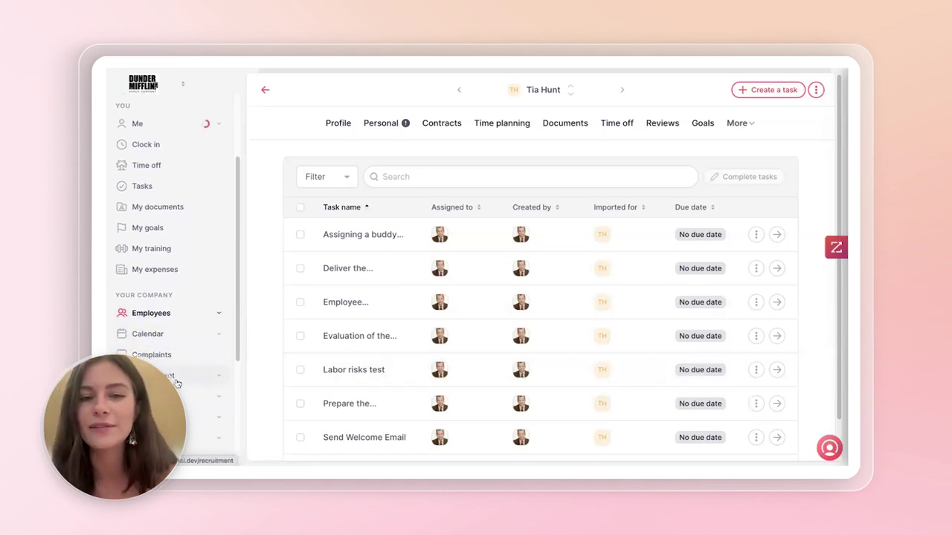
- Go to Recruitment and switch to the list of candidates
click(152, 375)
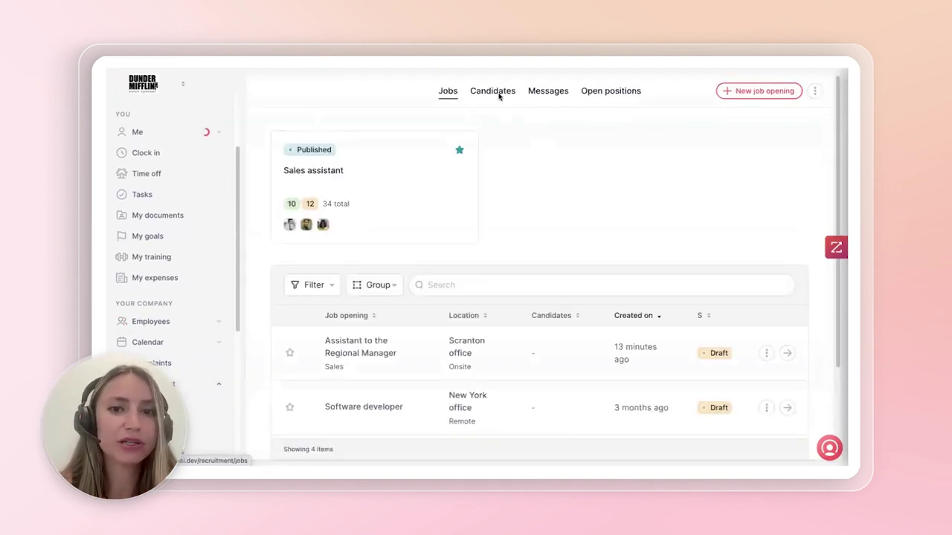
click(491, 94)
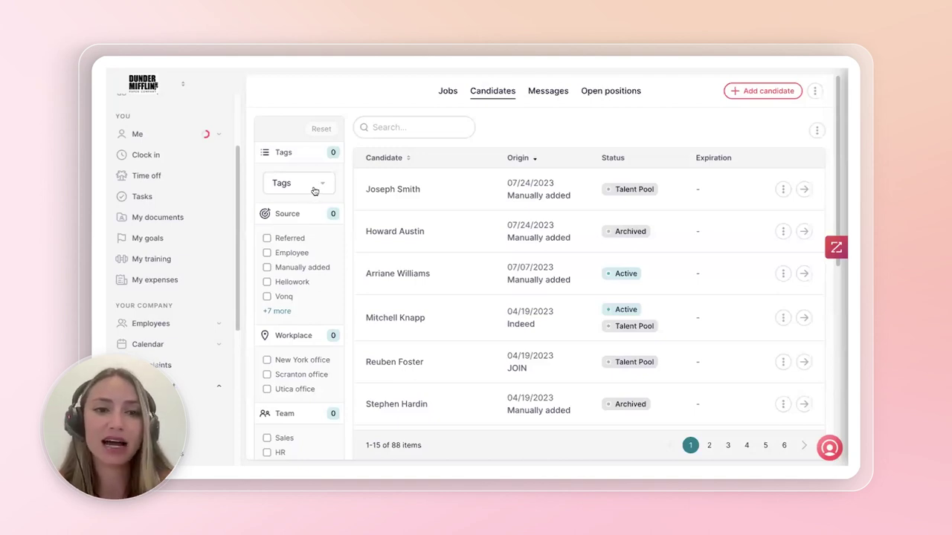
click(313, 186)
click(312, 187)
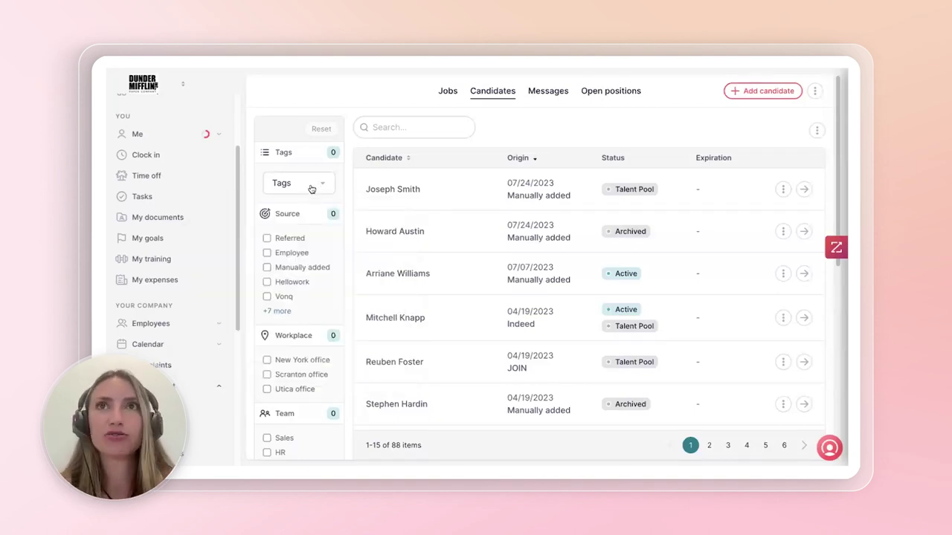
- Filter candidates by the Leadership and Sales Acumen tags, then open the second candidate's profile
click(309, 188)
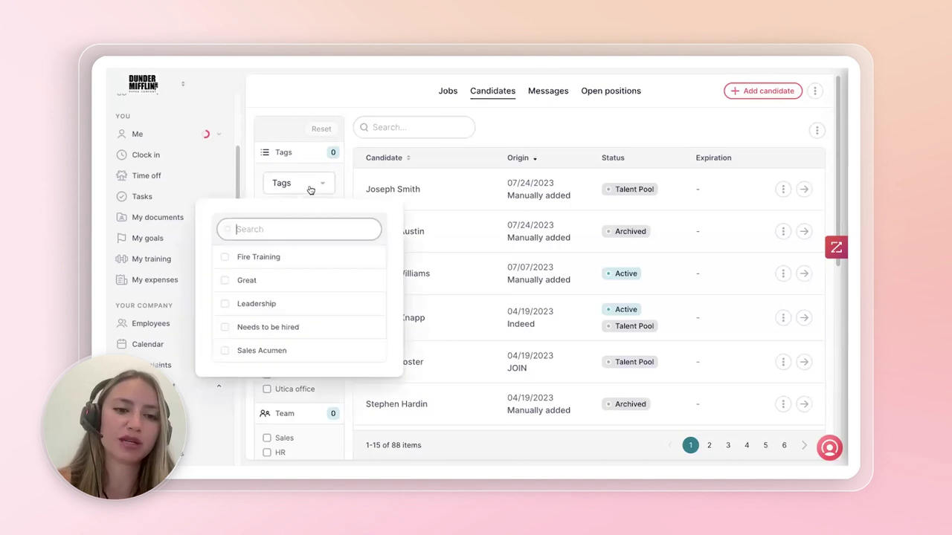
click(225, 303)
click(225, 352)
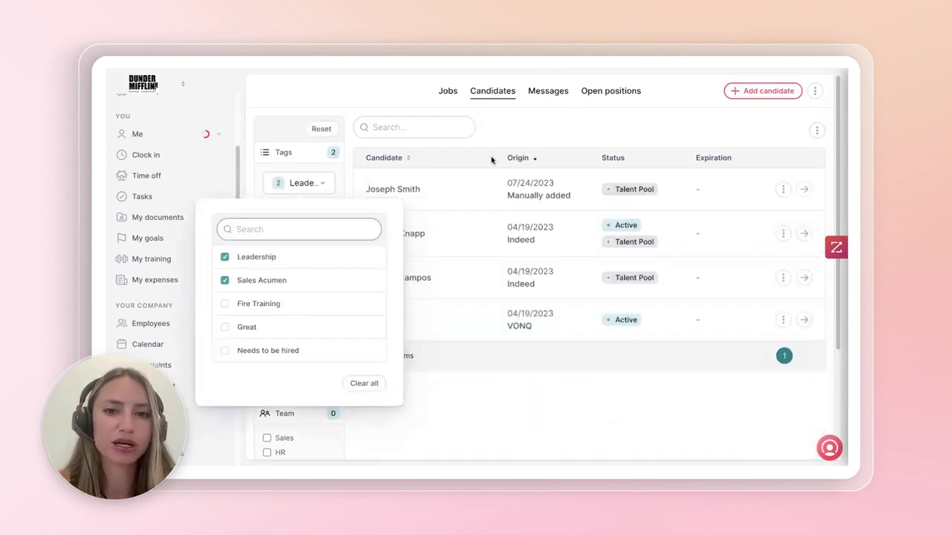
click(509, 131)
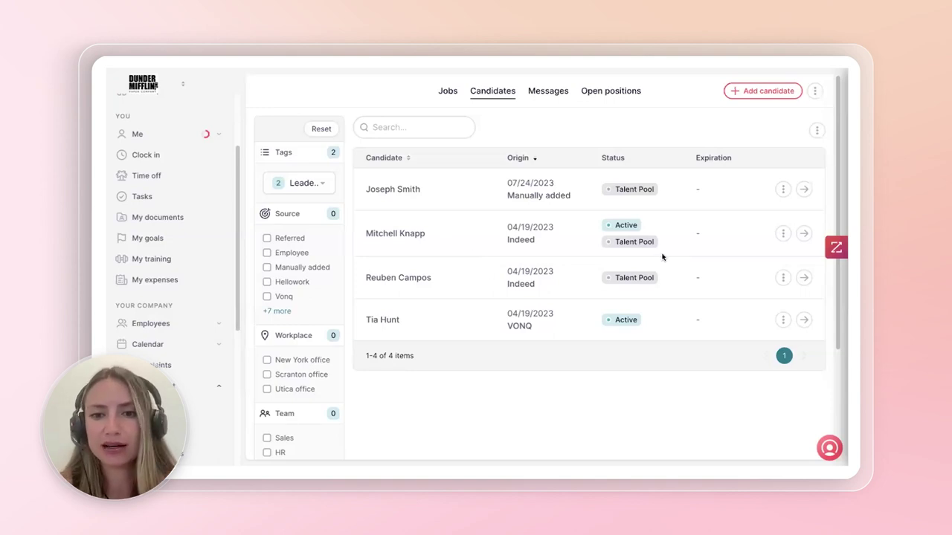
click(804, 233)
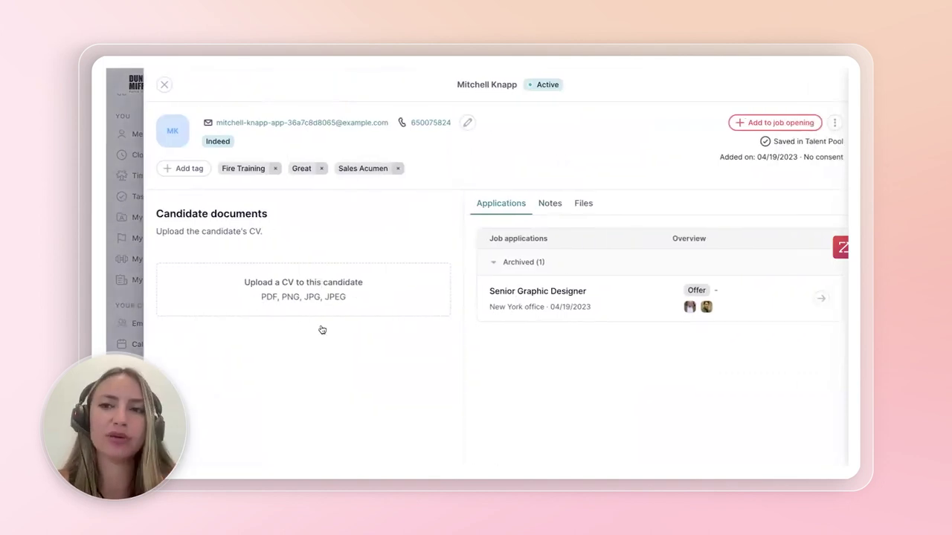
click(554, 206)
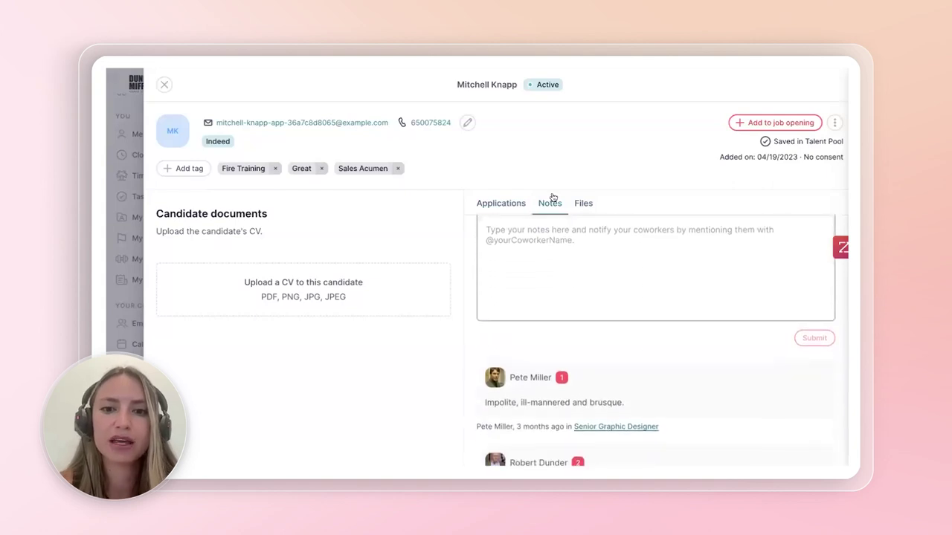
click(583, 203)
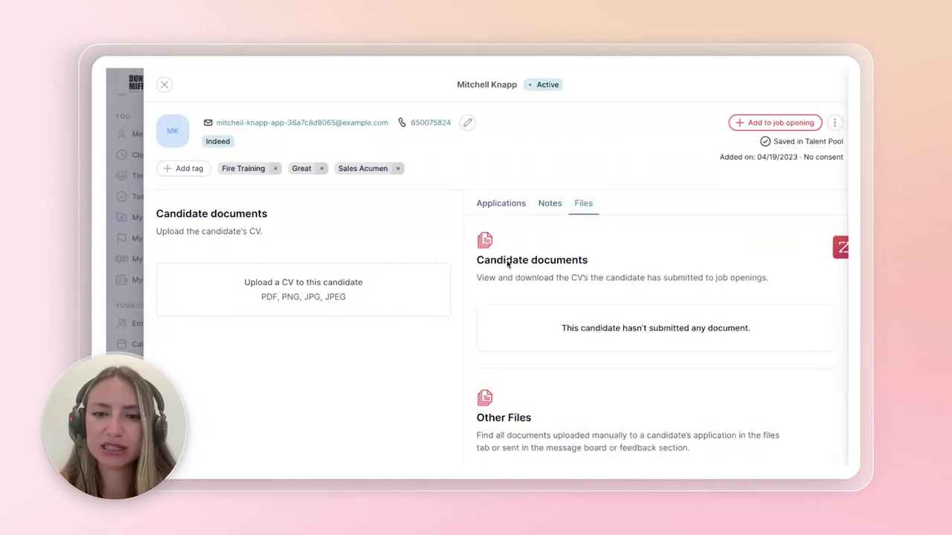
click(563, 196)
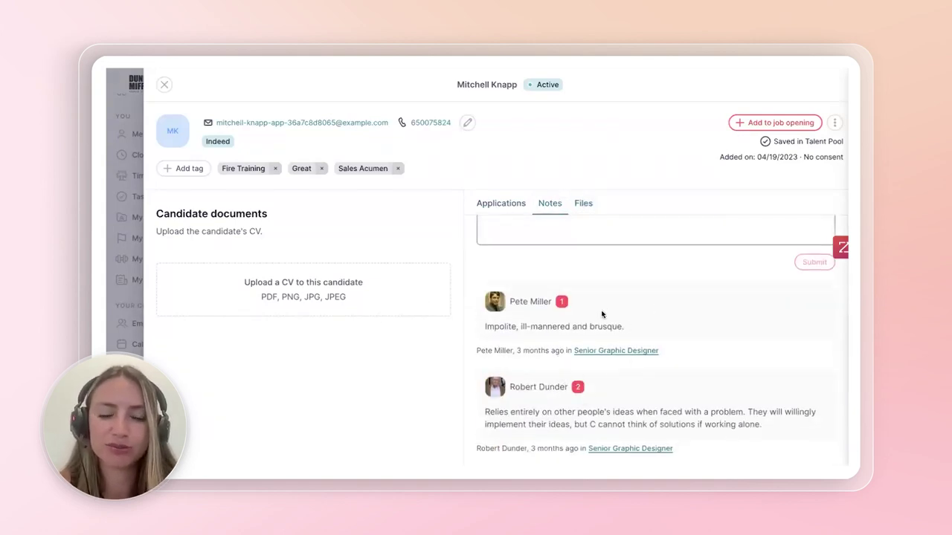
scroll(606, 305, up, 2)
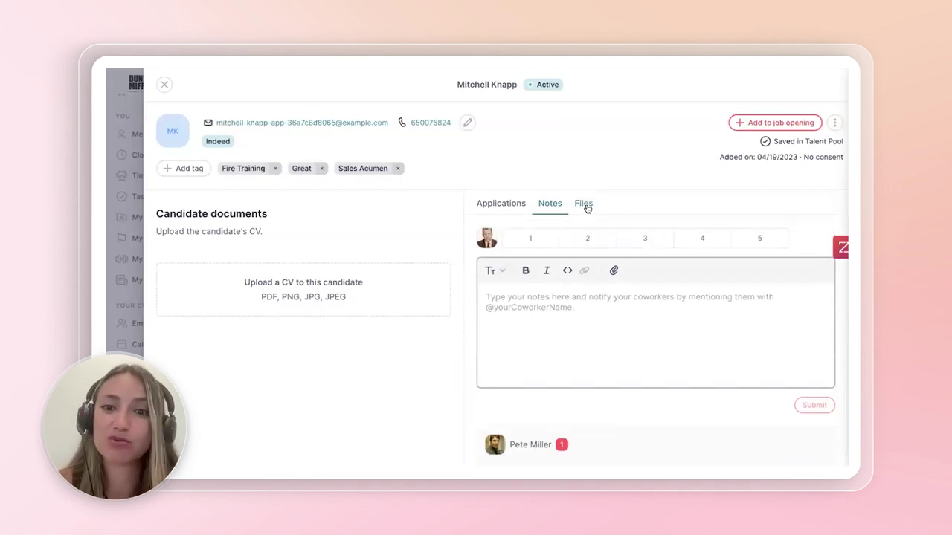
click(586, 208)
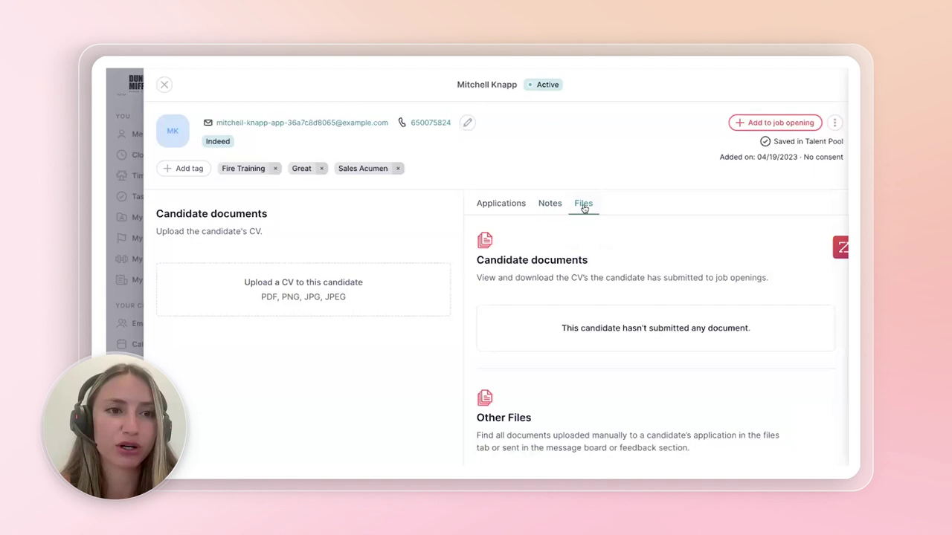
click(165, 85)
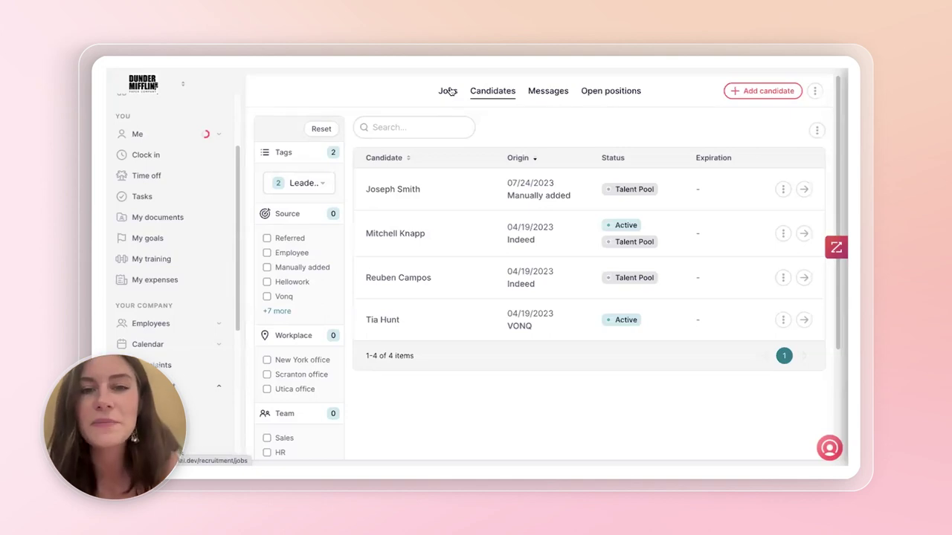
- Copy the Assistant to the Regional Manager share link from Open positions and start a referral
click(449, 91)
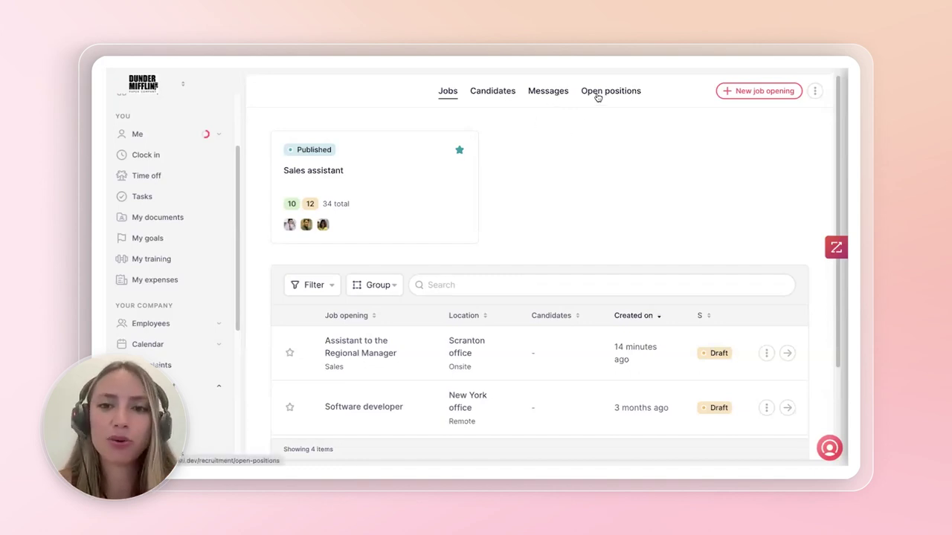
click(598, 98)
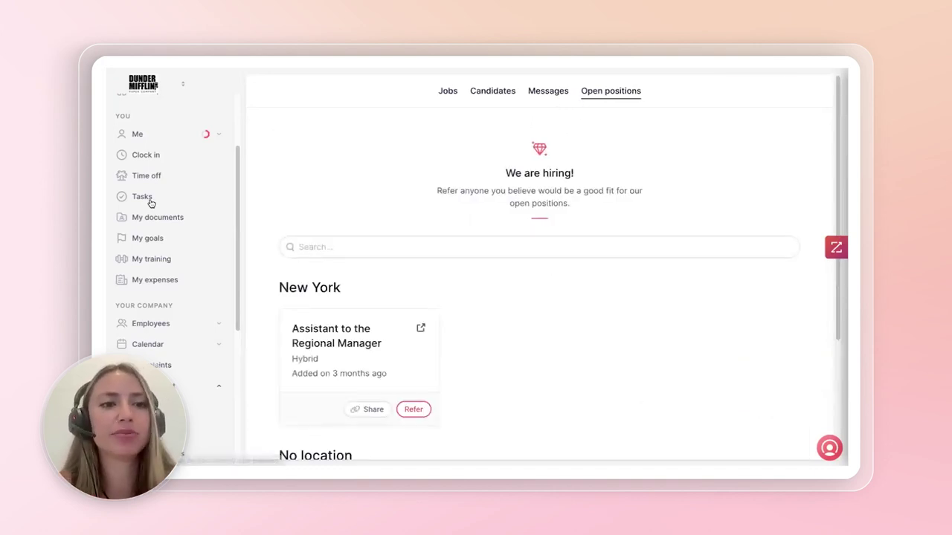
scroll(151, 203, up, 3)
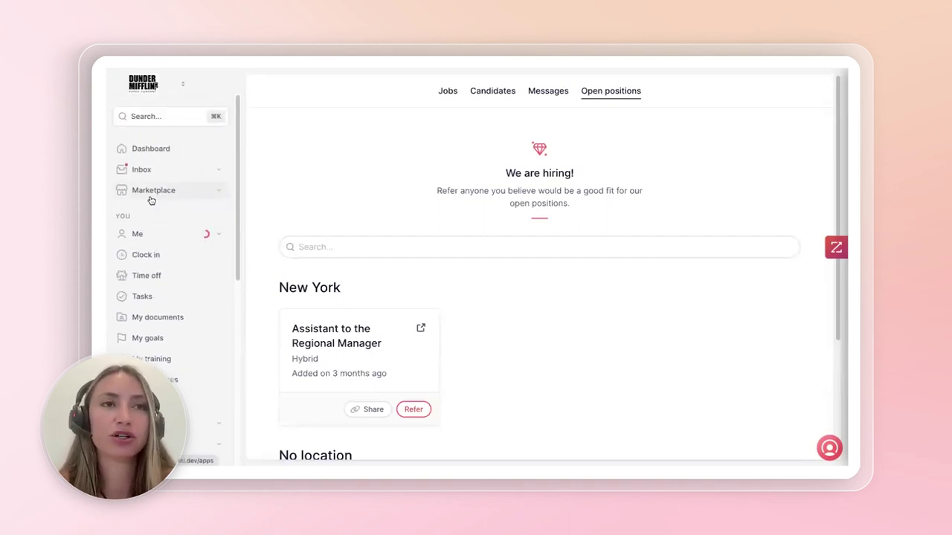
scroll(448, 298, down, 3)
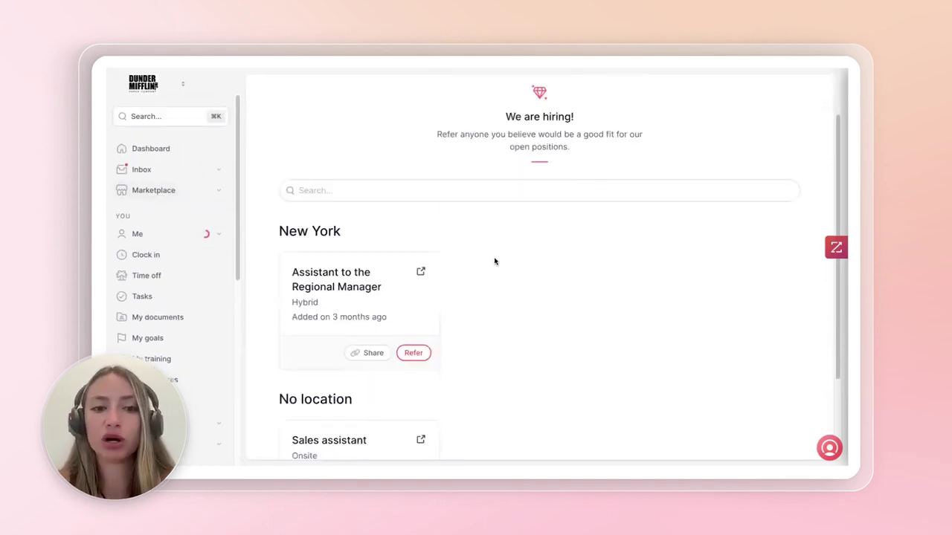
scroll(364, 156, down, 1)
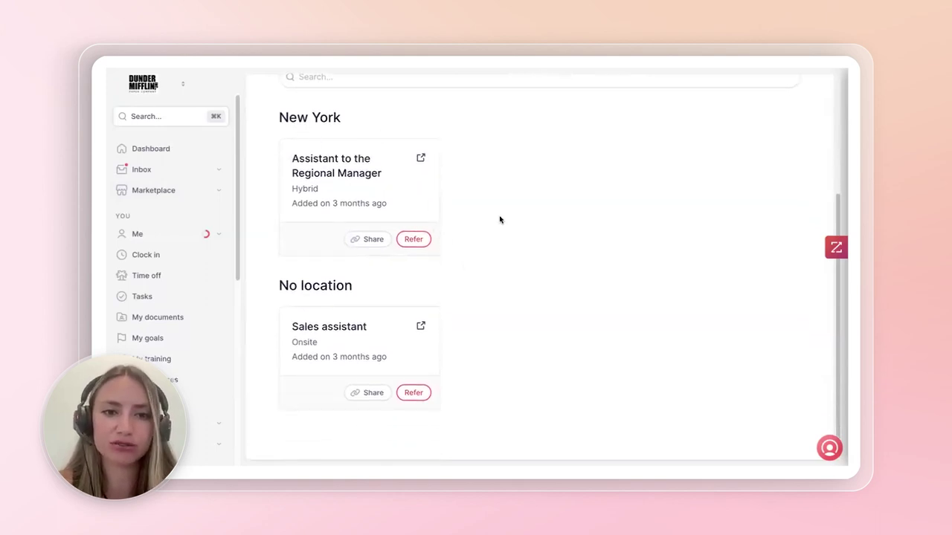
click(365, 241)
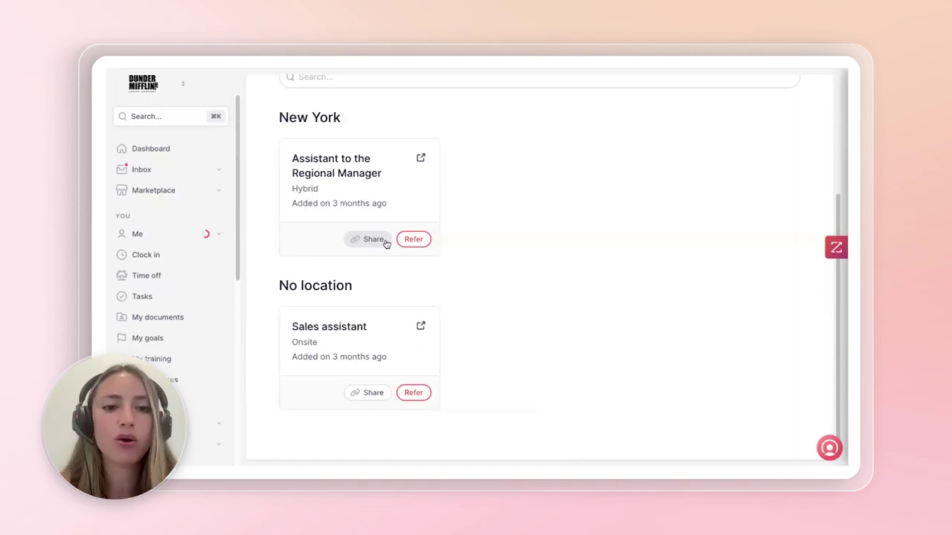
click(413, 239)
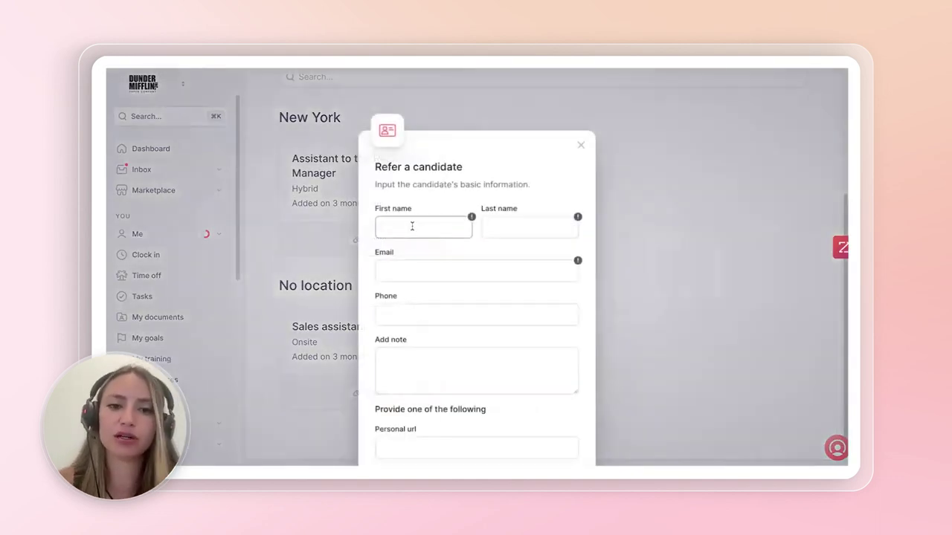
text(Pauline)
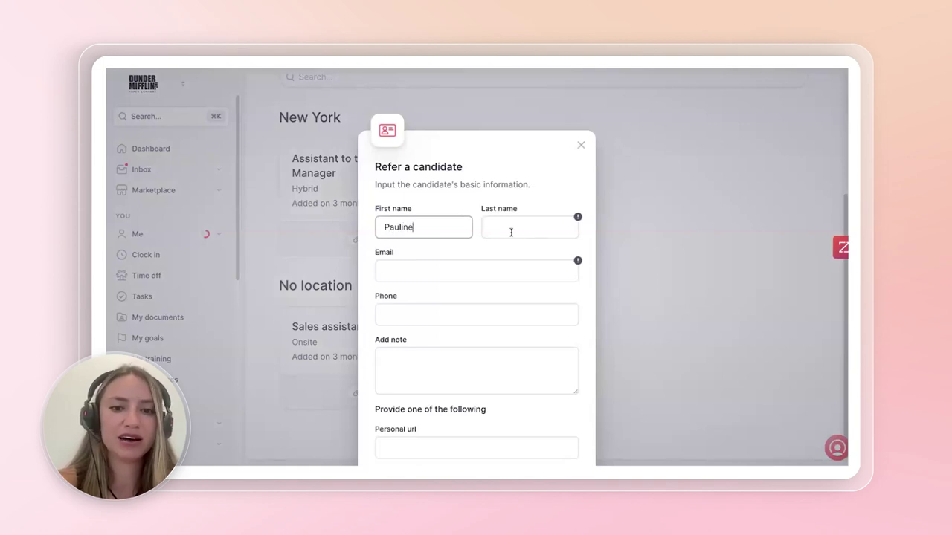
click(511, 232)
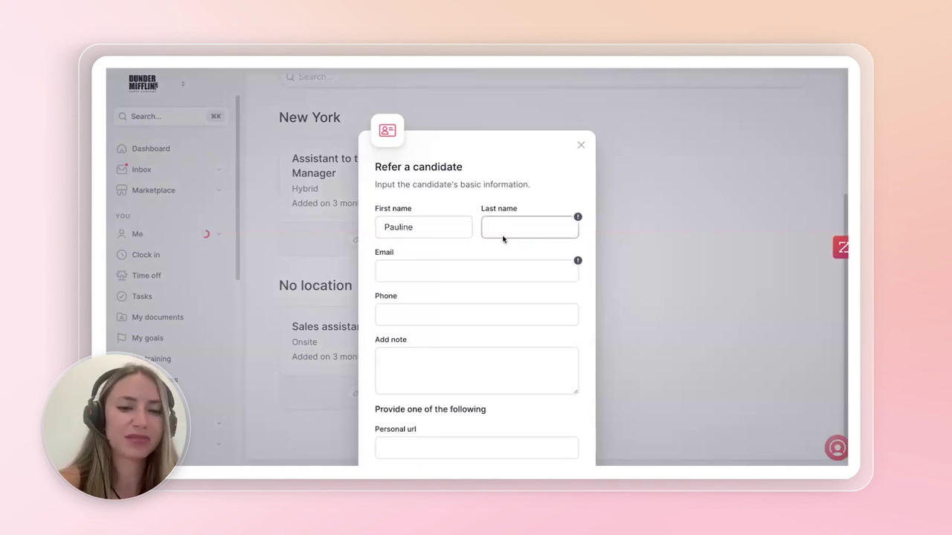
click(424, 269)
scroll(431, 325, down, 5)
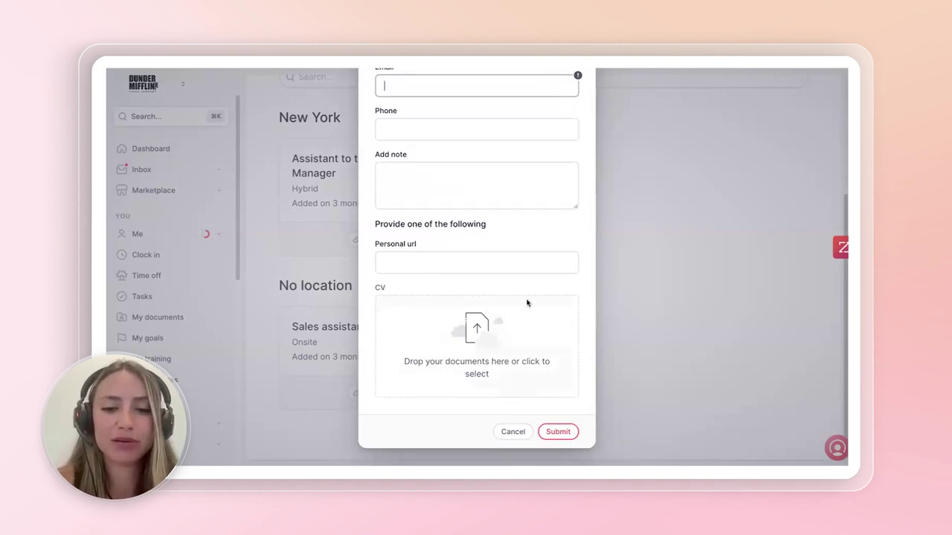
scroll(472, 318, up, 2)
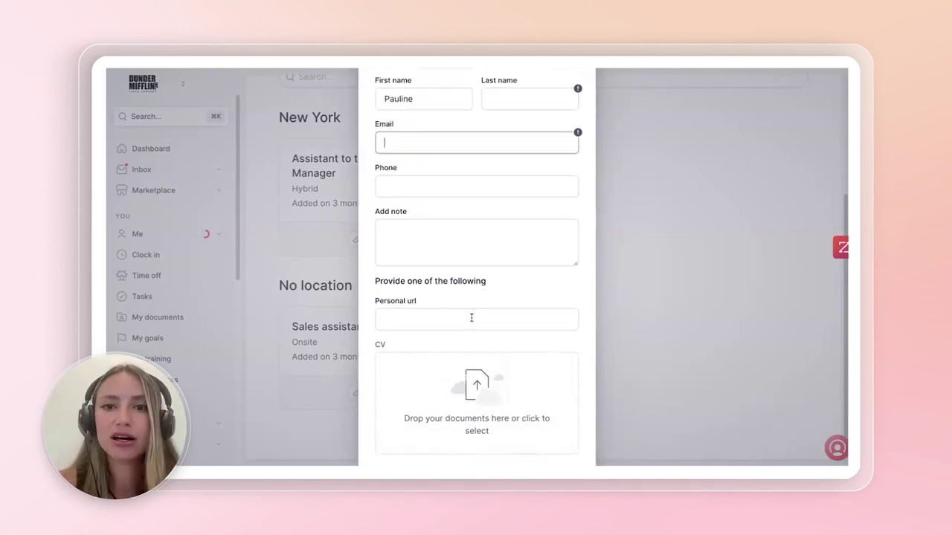
scroll(472, 317, up, 4)
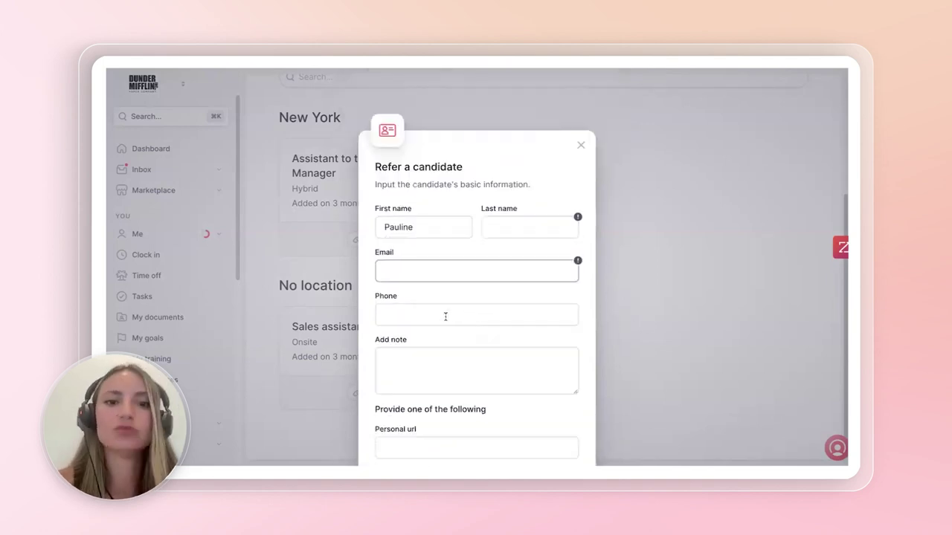
click(580, 146)
- Return to the Candidates list and filter it to the Referred source
scroll(531, 173, up, 5)
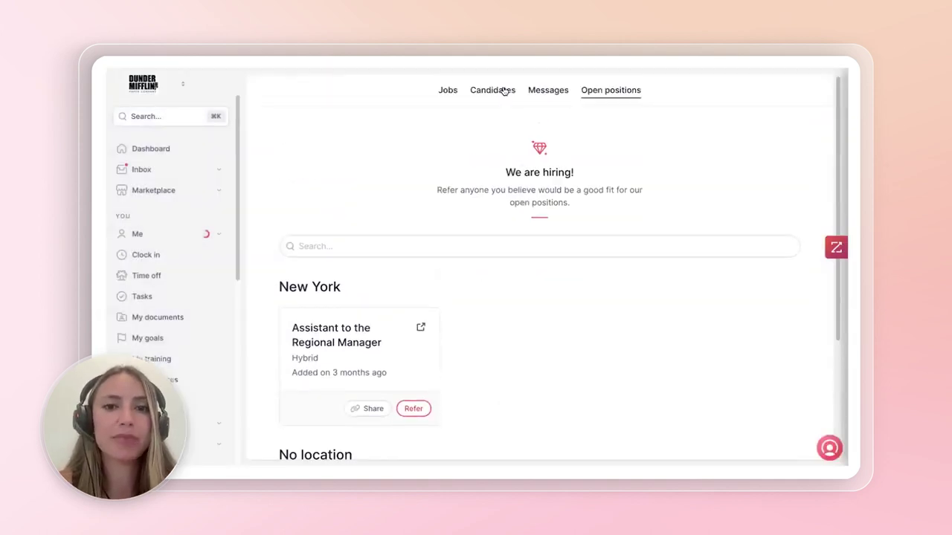
click(493, 90)
scroll(298, 339, down, 4)
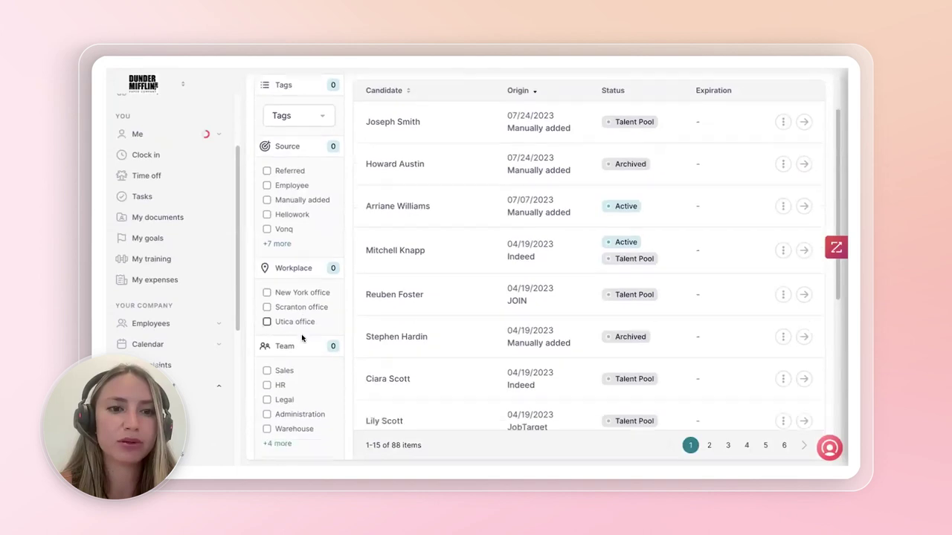
scroll(292, 282, up, 2)
click(267, 171)
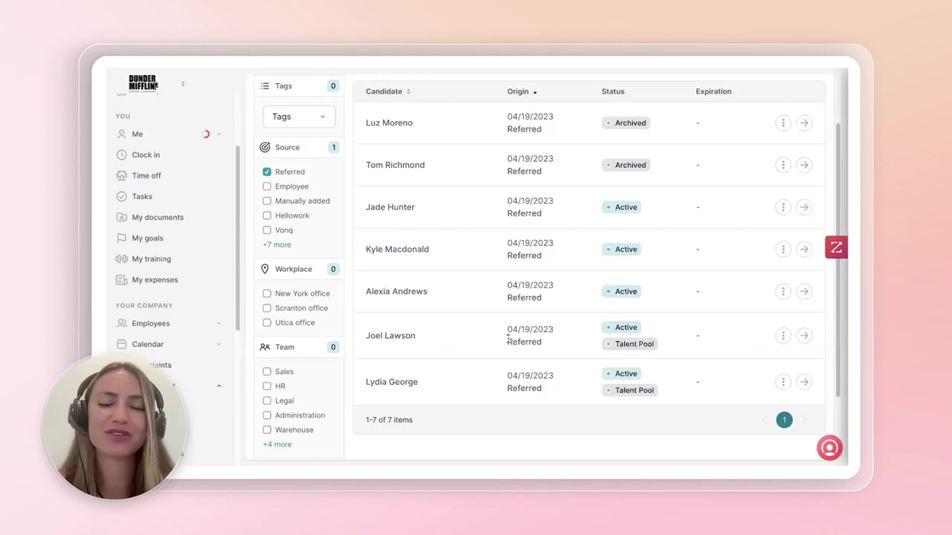
scroll(589, 329, up, 2)
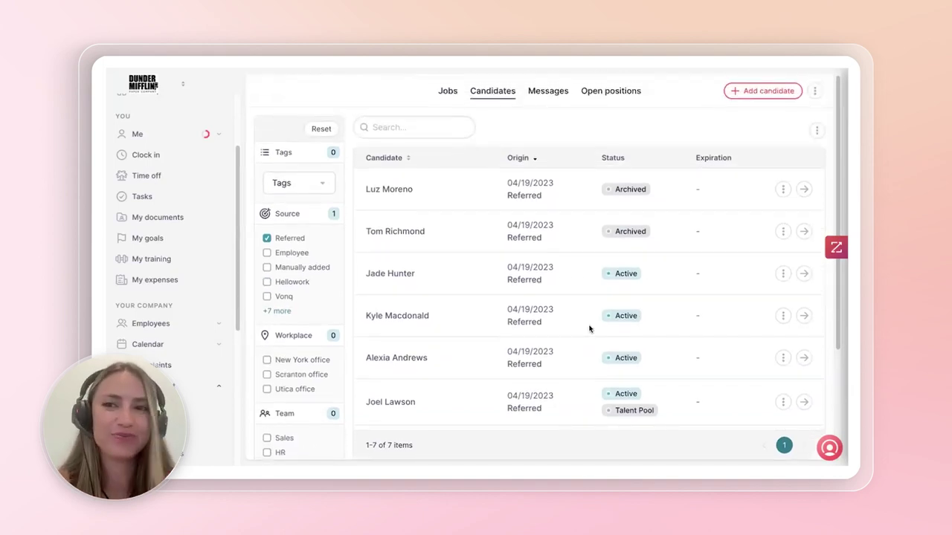